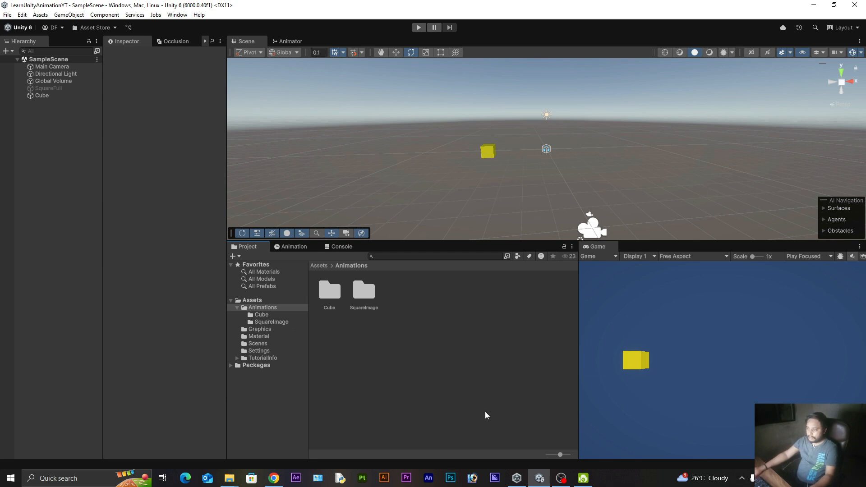
Step: Deactivate the existing Cube object in the scene
left_click(45, 96)
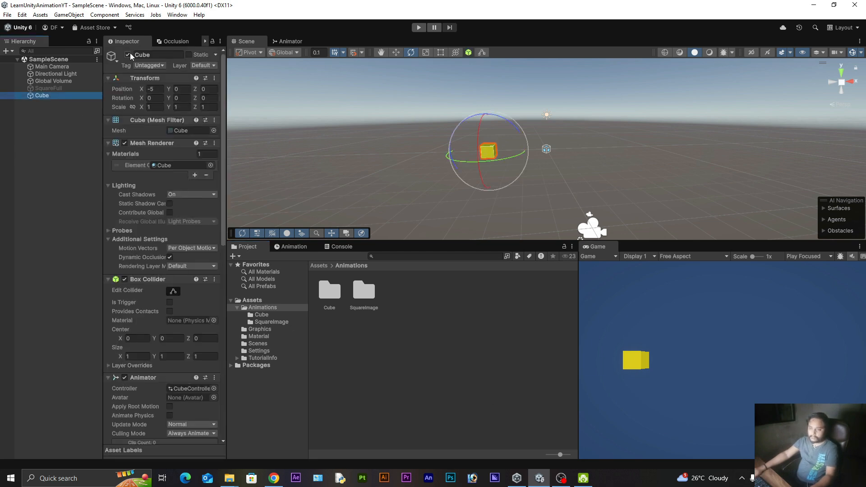
left_click(128, 55)
left_click(51, 123)
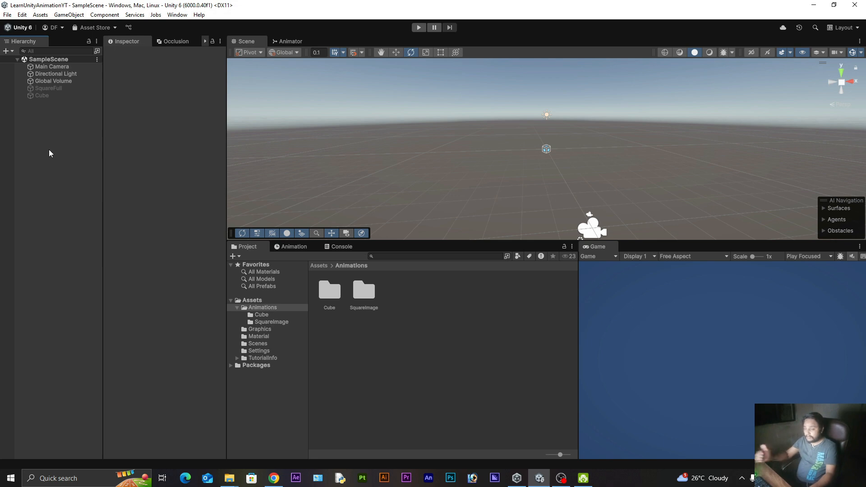
Step: Add a new 3D cube to the scene and name it Player
right_click(37, 120)
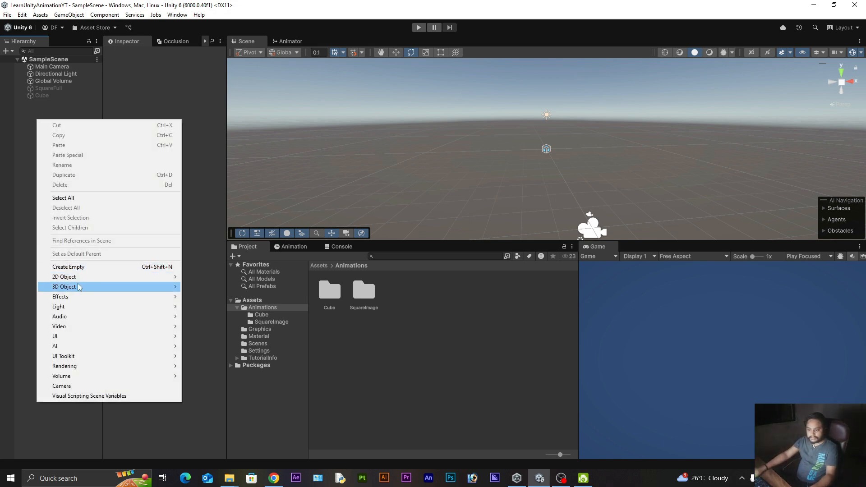
mouse_move(79, 286)
left_click(225, 287)
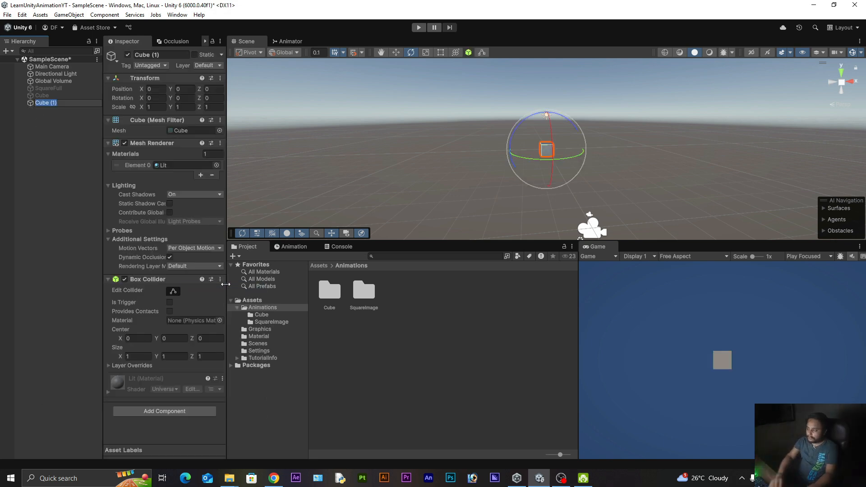
type("Player")
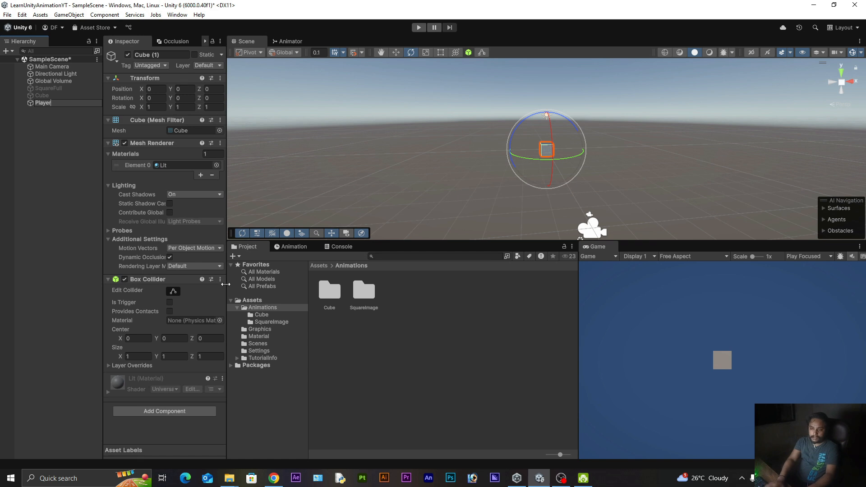
key("Return")
Step: Create a folder named Player1 inside the Animations folder and open it
right_click(447, 352)
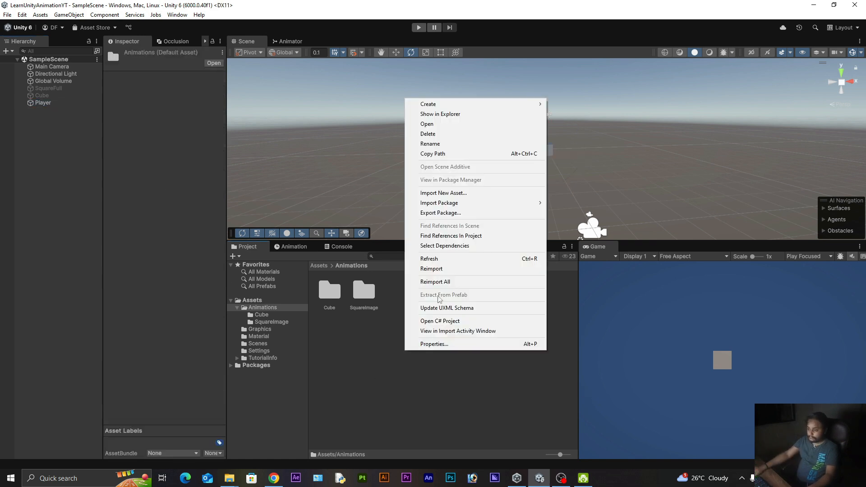
mouse_move(482, 104)
left_click(589, 107)
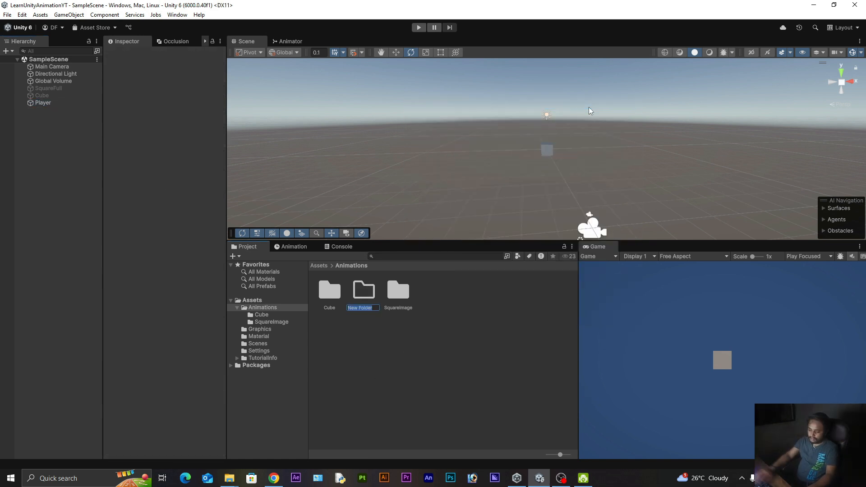
type("Player")
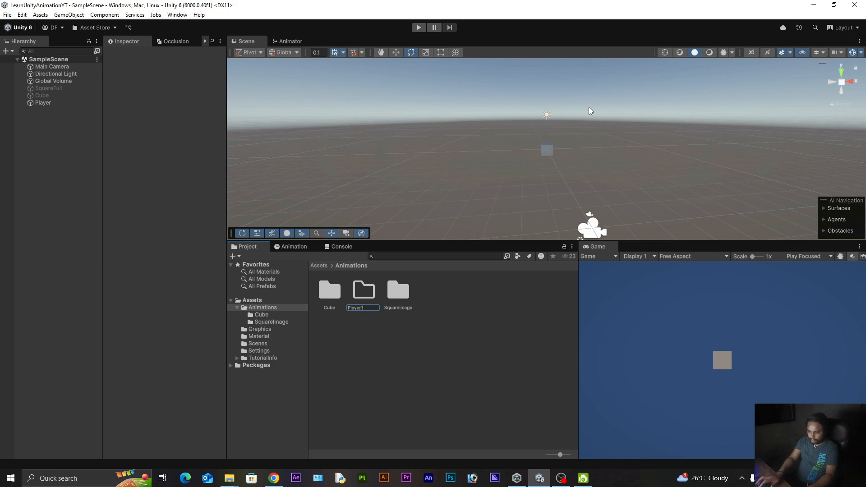
type("1")
key("Return")
key("Return")
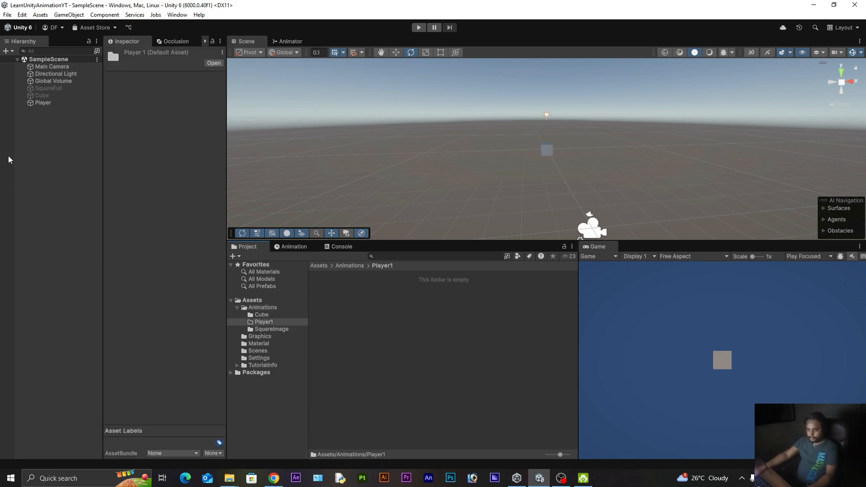
Step: Add an Animator component to the Player object
left_click(39, 103)
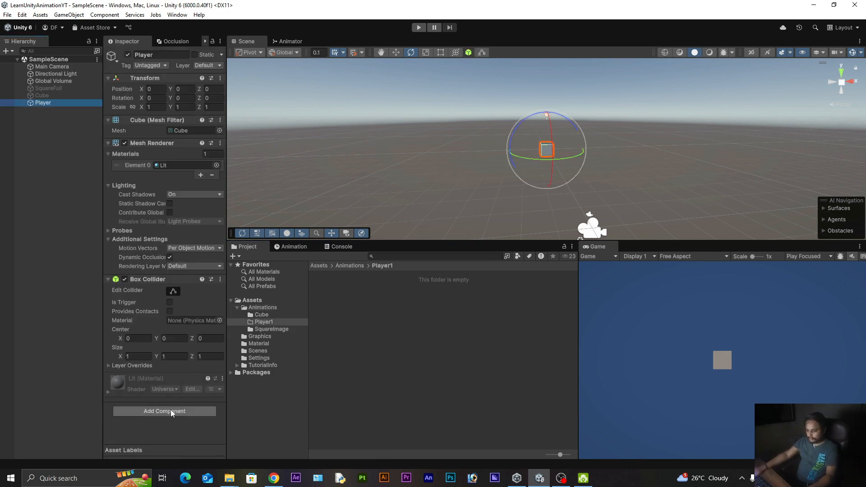
left_click(170, 409)
type("ANima")
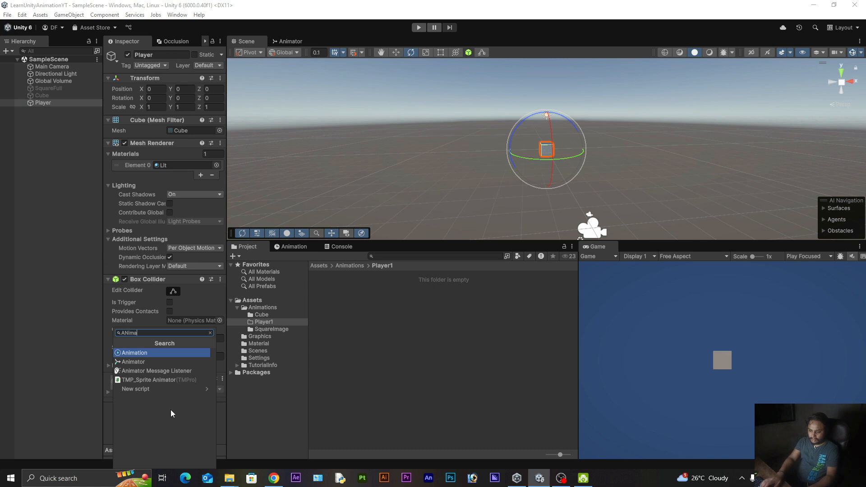
key("Down")
key("Return")
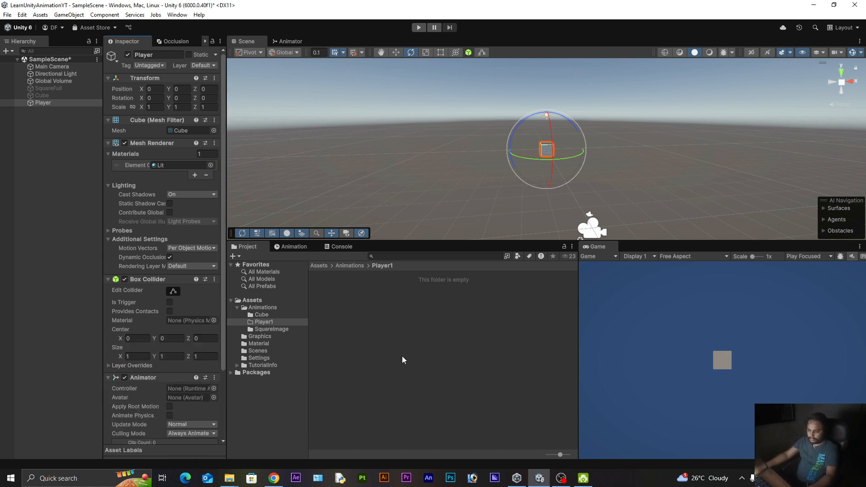
Step: Create an Animator Controller named Player1_Cube_Controller in the Player1 folder
right_click(364, 332)
mouse_move(412, 89)
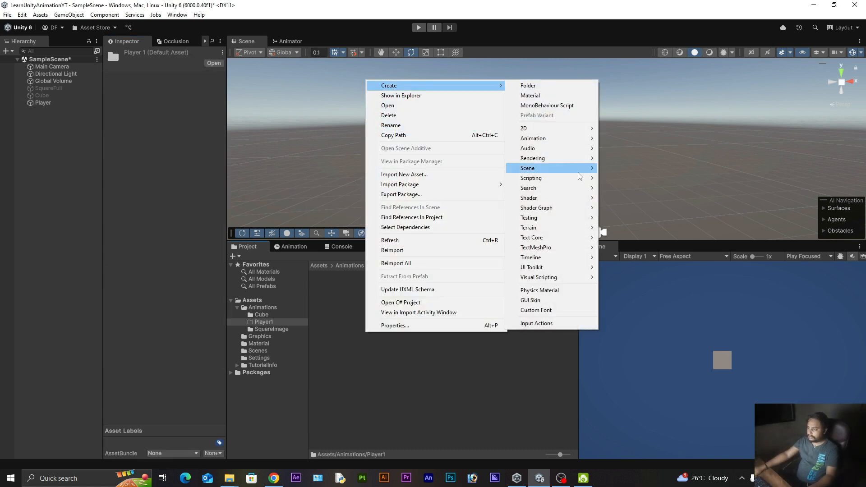
mouse_move(550, 161)
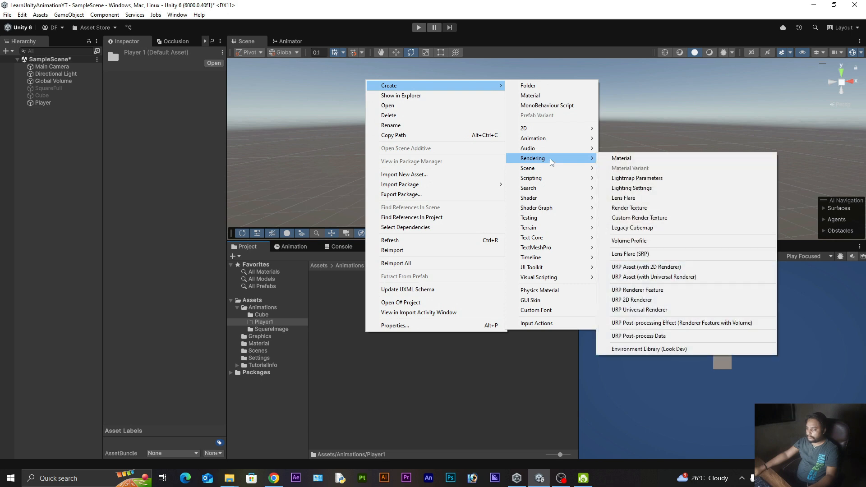
mouse_move(548, 138)
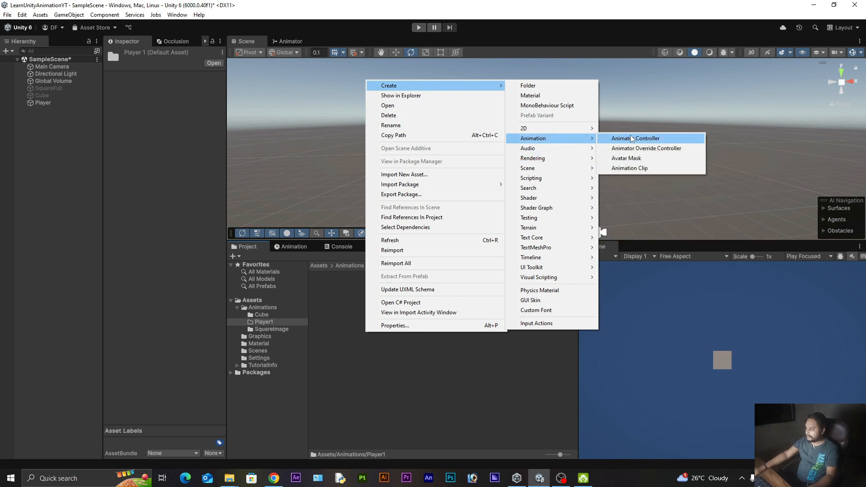
left_click(630, 138)
type("Play")
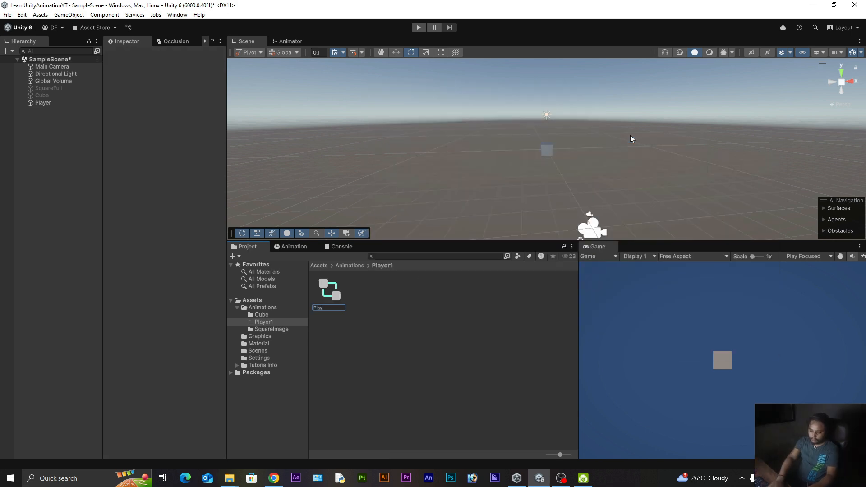
type("e")
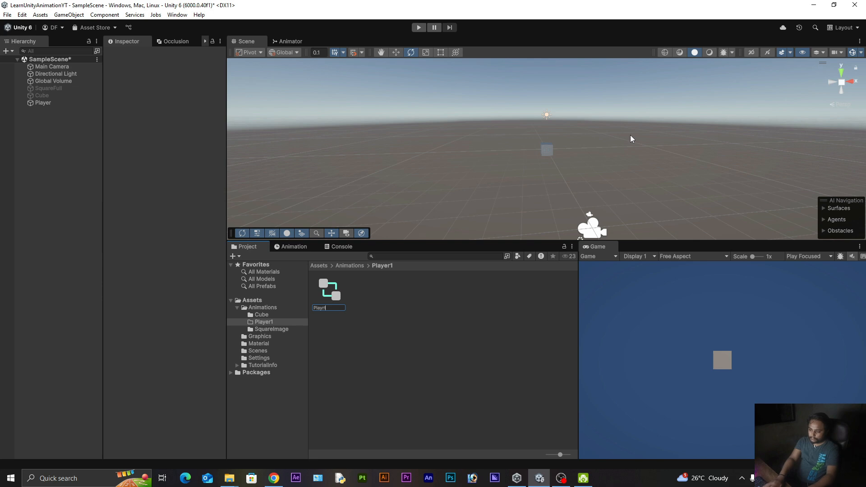
type("r1_Cube_Cont")
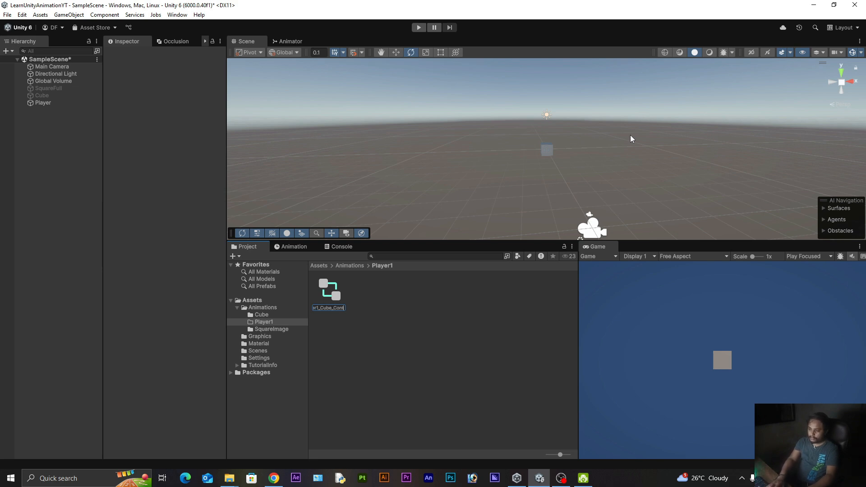
type("roll")
key("Return")
Step: Assign Player1_Cube_Controller as the controller of the Player's Animator and save the scene
left_click(43, 103)
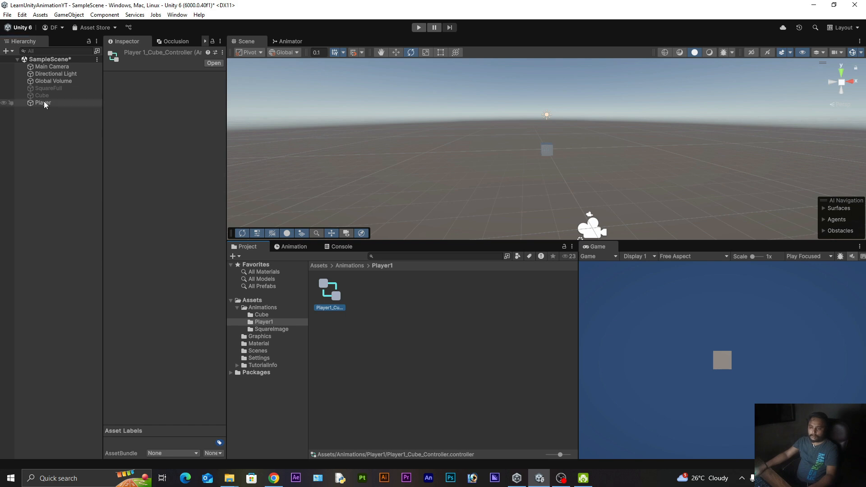
left_click_drag(316, 302, 185, 388)
key("ctrl+s")
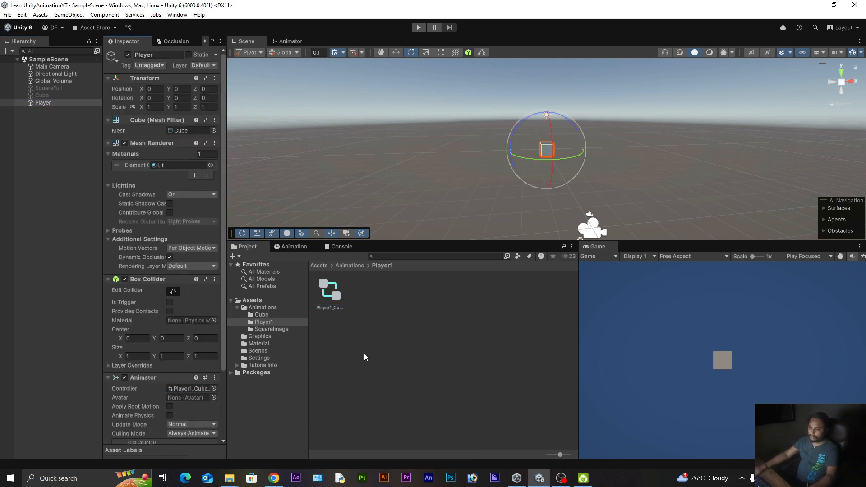
Step: Create an animation clip for the Player and save it as Default.anim in the Player1 folder
left_click(288, 247)
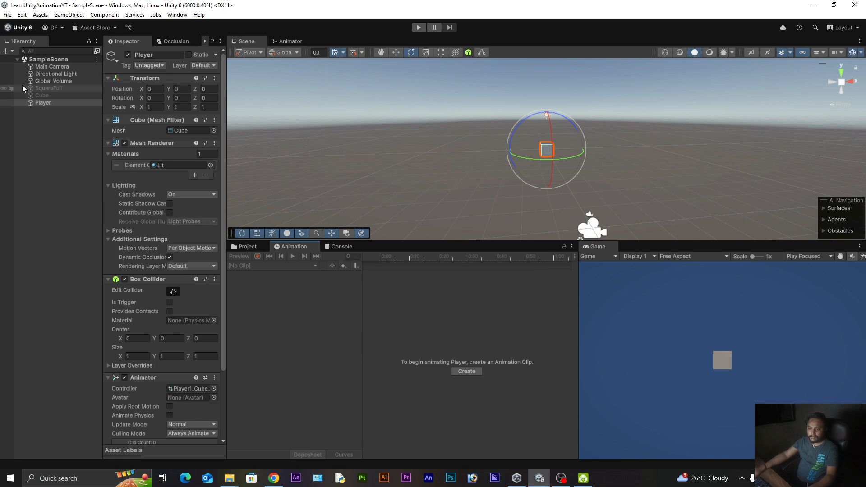
left_click(34, 102)
left_click(466, 371)
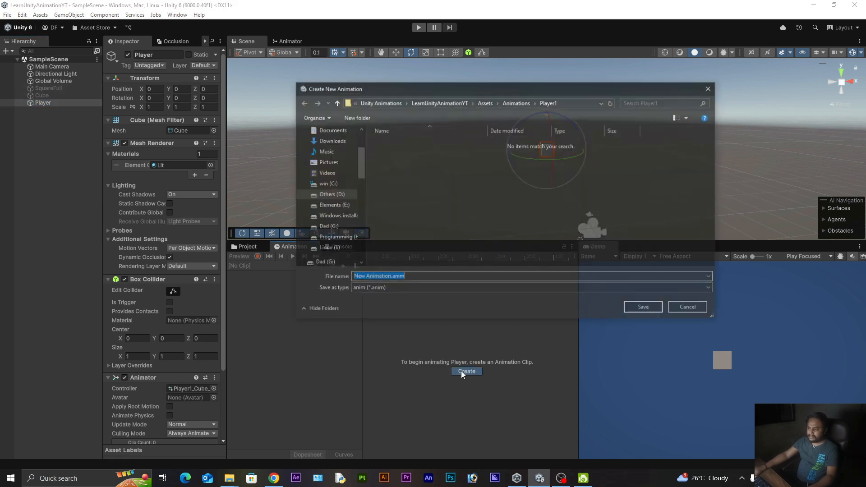
key("Home")
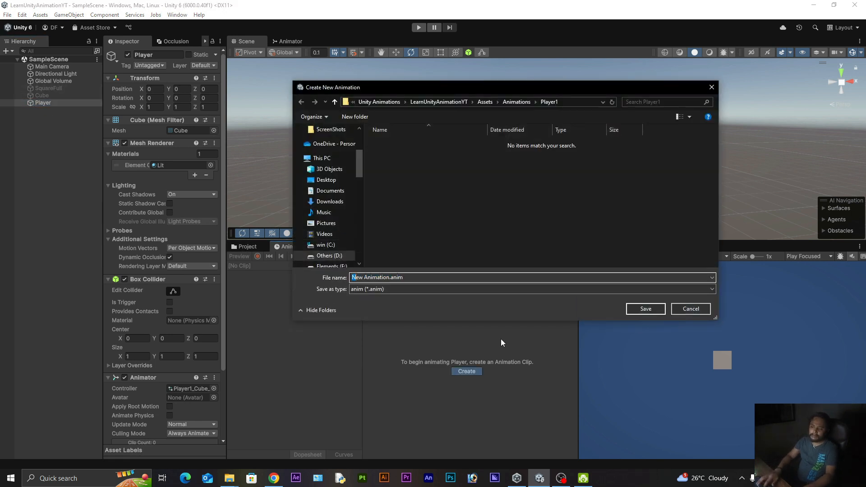
key("shift+Right")
key("shift+Right")
key("shift+Right")
key("shift+Right")
key("shift+Right")
key("shift+Right")
key("shift+Right")
key("shift+Right")
key("shift+Right")
key("shift+Right")
key("shift+Right")
key("shift+Right")
key("shift+Right")
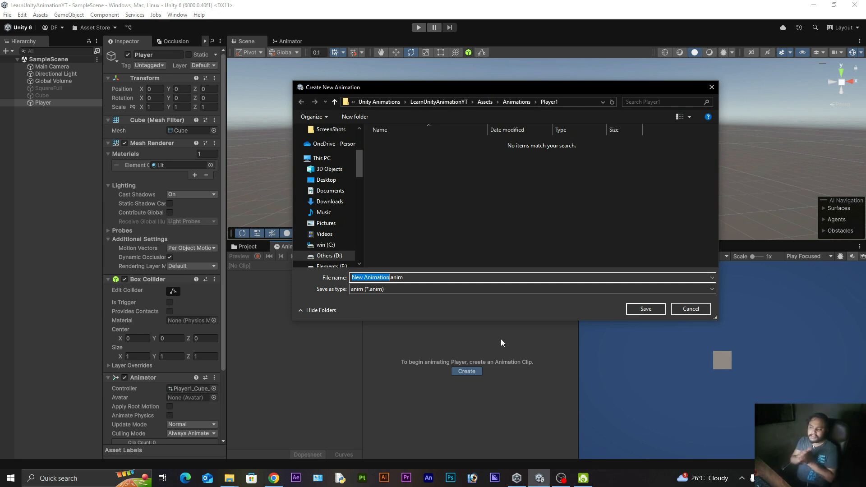
type("Defau")
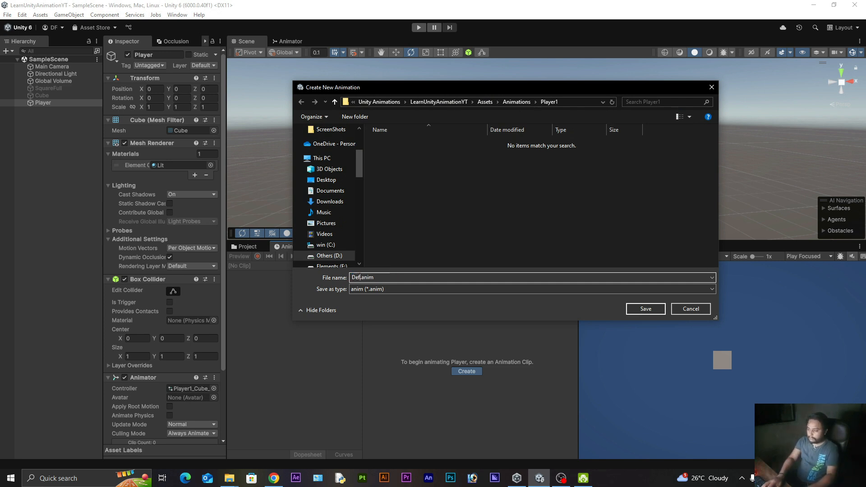
type("lt")
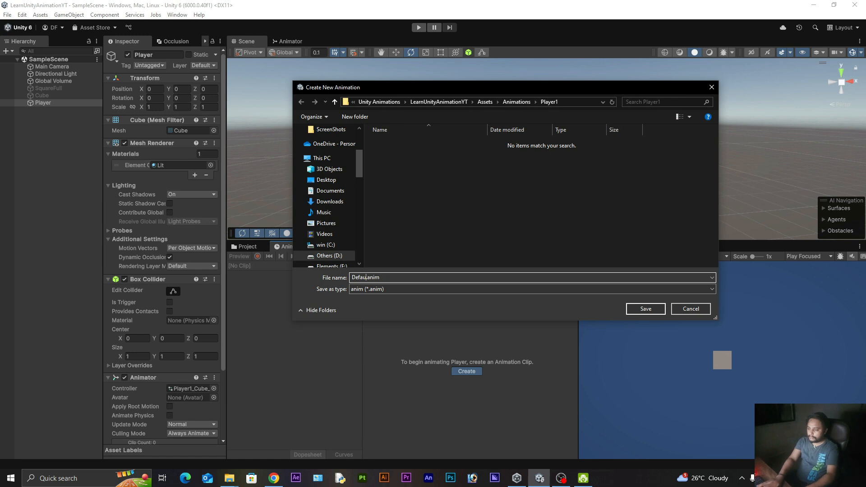
key("Return")
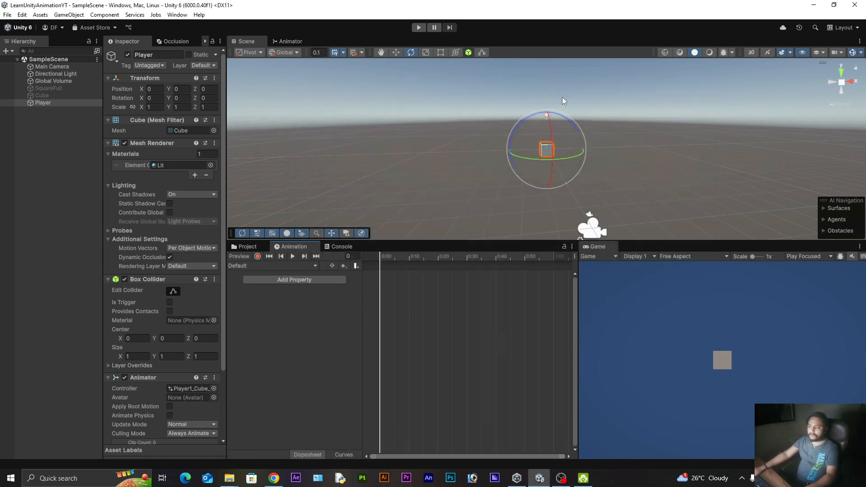
Step: Move the Default state below the Entry node in the Player's Animator graph
left_click(285, 42)
left_click(435, 70)
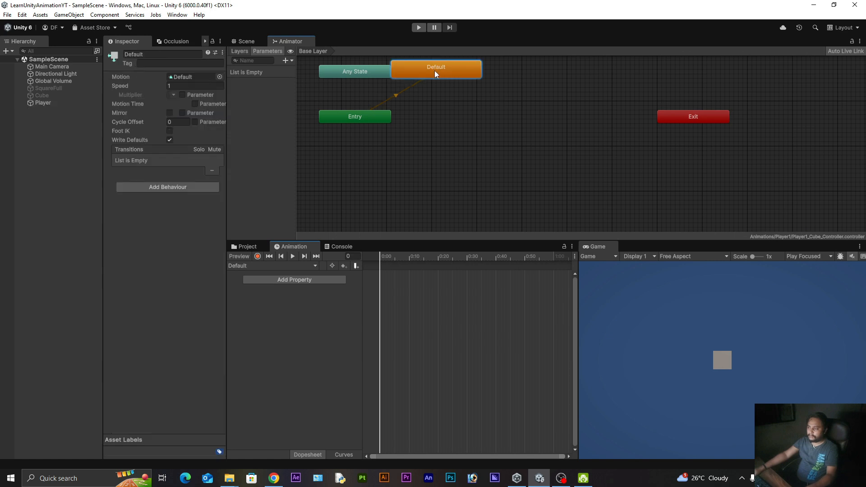
left_click_drag(435, 71, 411, 164)
scroll(453, 167, "down", 5)
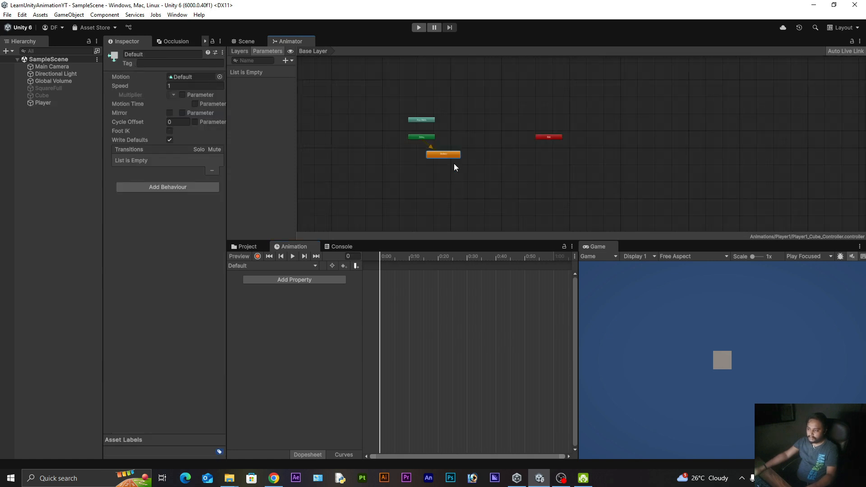
scroll(453, 167, "down", 3)
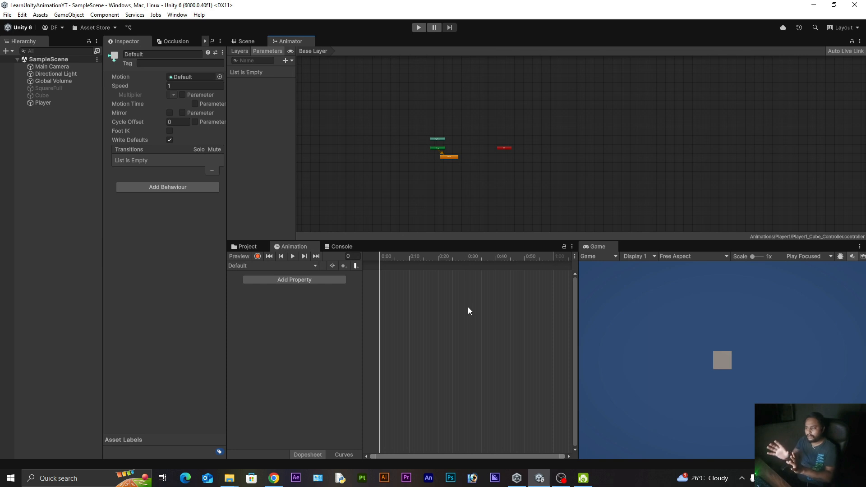
scroll(415, 129, "up", 6)
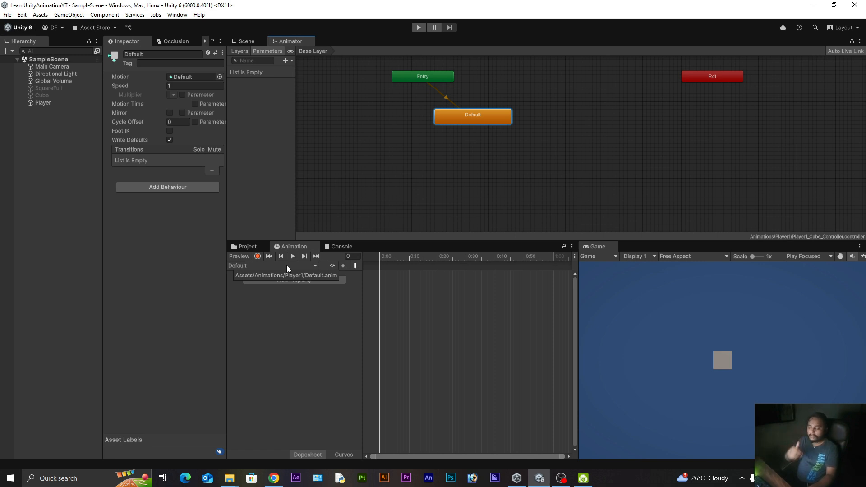
Step: Create a second animation clip for the Player and save it as CubeActive.anim in the Player1 folder
left_click(287, 267)
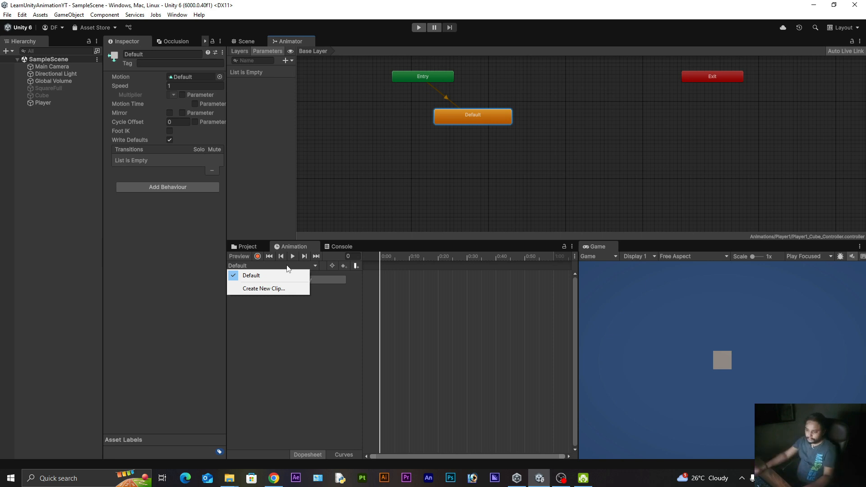
left_click(270, 288)
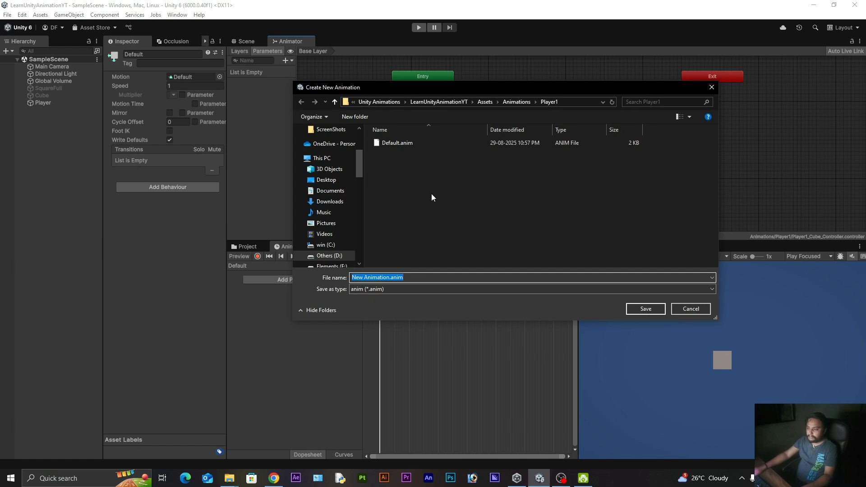
left_click(391, 277)
left_click_drag(391, 277, 333, 277)
key("Left")
key("shift+Right")
key("shift+Right")
key("shift+Right")
key("shift+Right")
key("shift+Right")
key("shift+Right")
key("shift+Right")
key("shift+Right")
key("shift+Right")
key("shift+Right")
key("shift+Right")
key("shift+Right")
key("shift+Right")
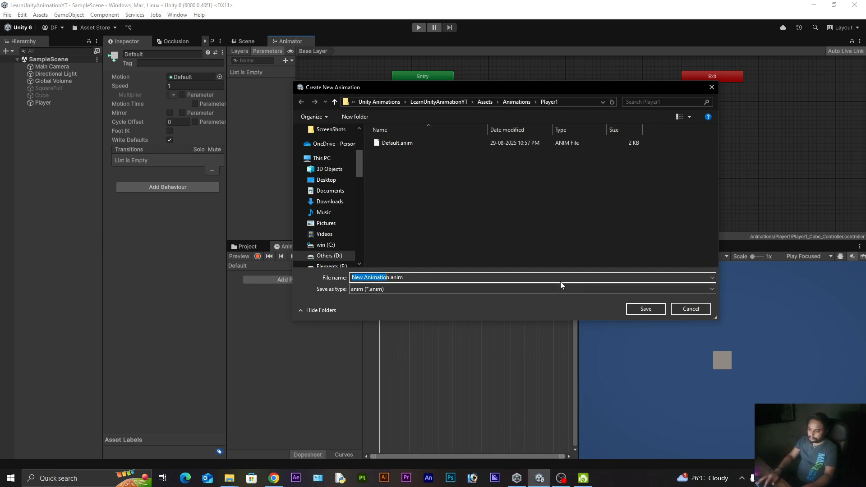
type("Active")
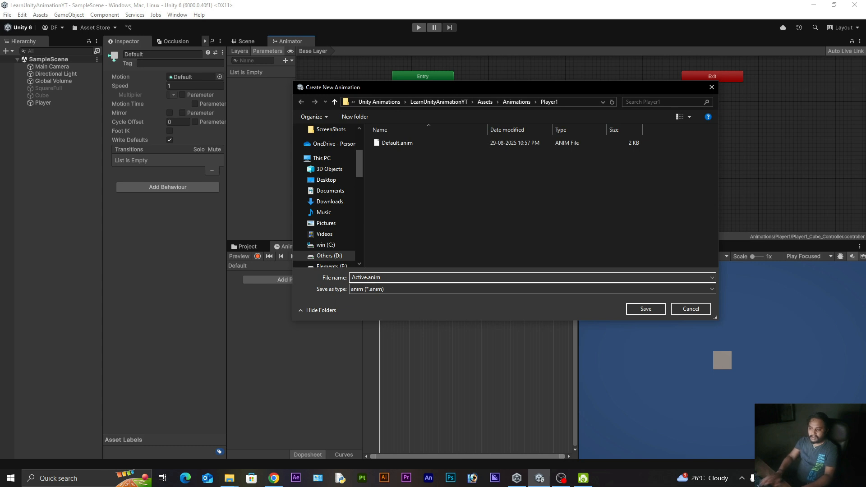
key("Left")
key("Left")
key("Left")
key("Left")
key("Left")
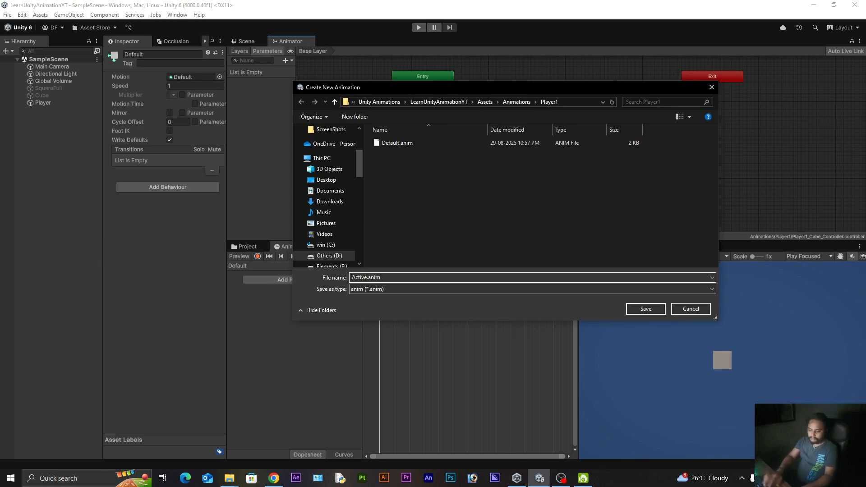
type("Cube")
key("Return")
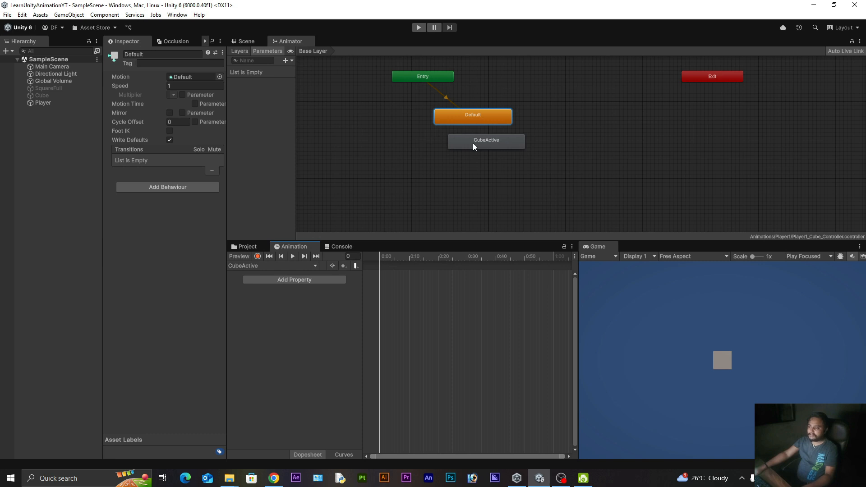
Step: Move the CubeActive state further below the Default state in the Animator graph
left_click_drag(472, 142, 469, 156)
scroll(468, 142, "up", 3)
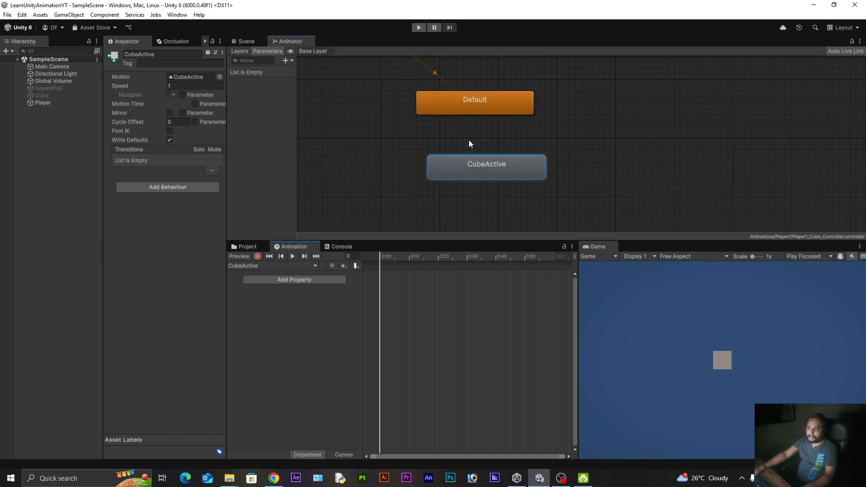
scroll(468, 138, "down", 2)
middle_click_drag(466, 129, 474, 151)
Step: Move the Default state aside and set CubeActive as the layer default state
left_click(483, 123)
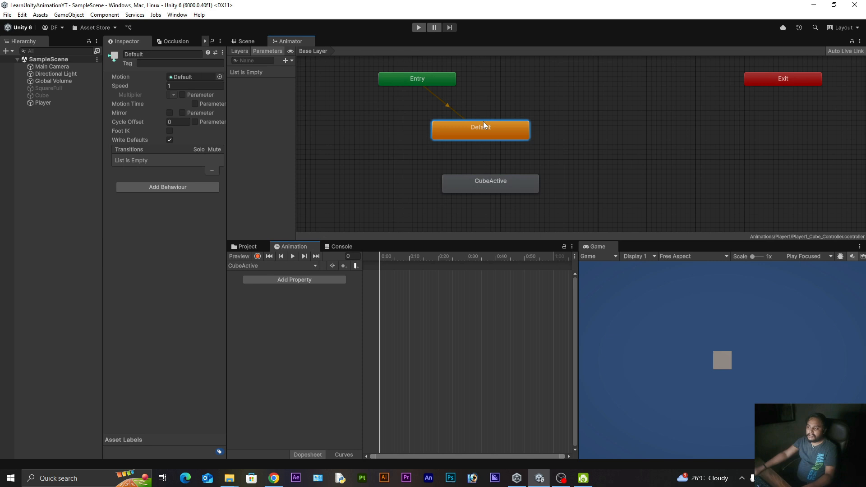
left_click_drag(486, 136, 574, 134)
right_click(485, 180)
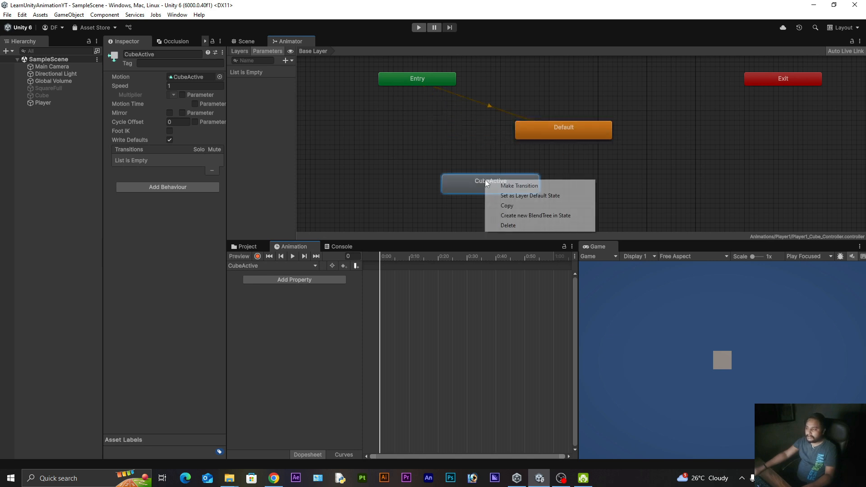
left_click(523, 197)
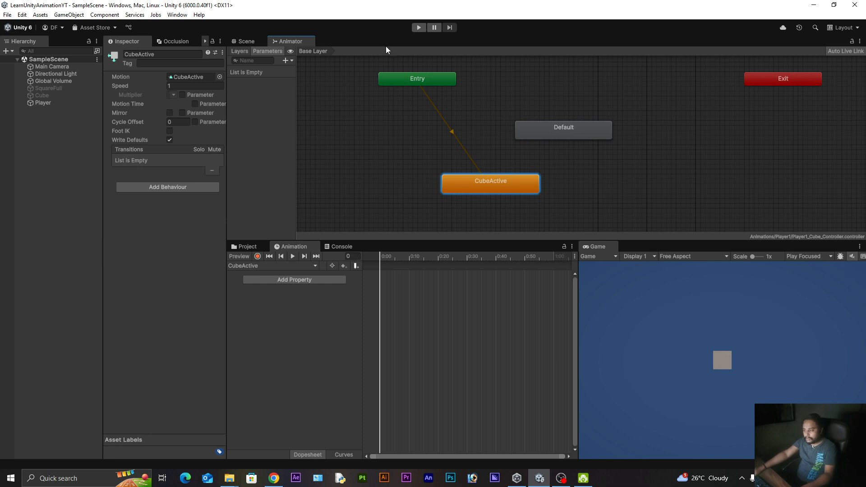
Step: Set Default as the layer default state again and line up Default and CubeActive beneath the Entry node
right_click(548, 132)
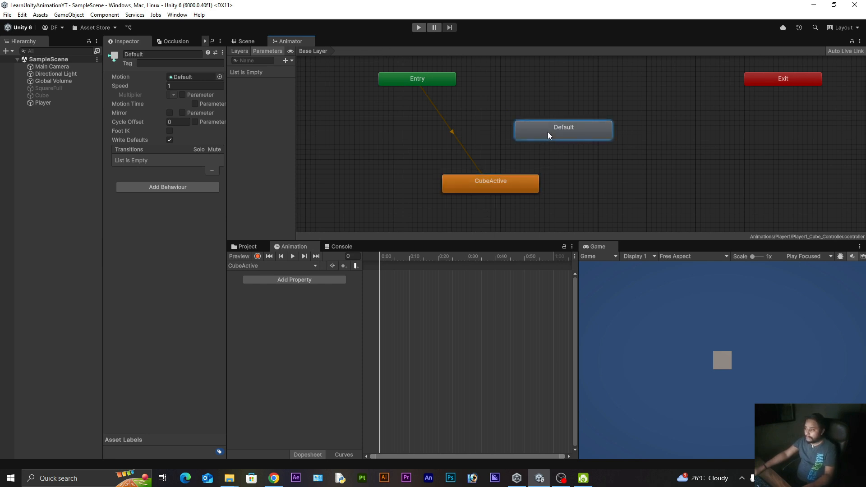
left_click(569, 148)
left_click_drag(562, 133, 434, 135)
left_click_drag(474, 185, 426, 186)
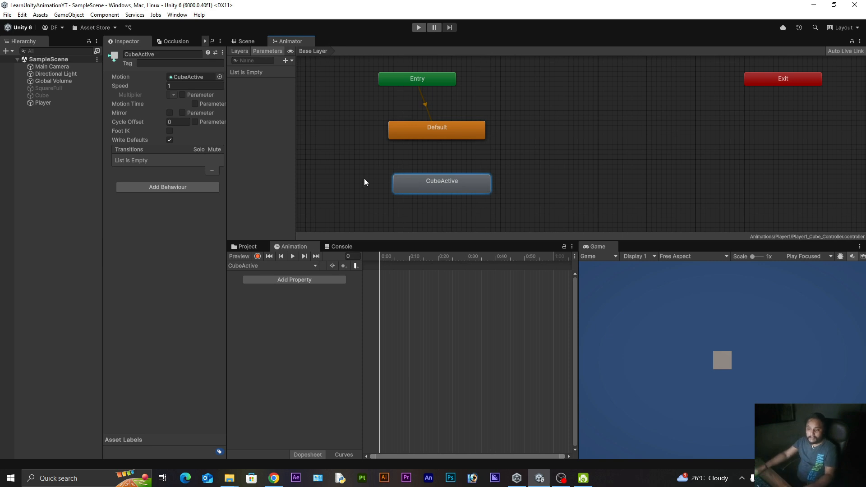
Step: Start recording the CubeActive clip and expand the Player's Lit material settings to show its surface inputs
left_click(258, 257)
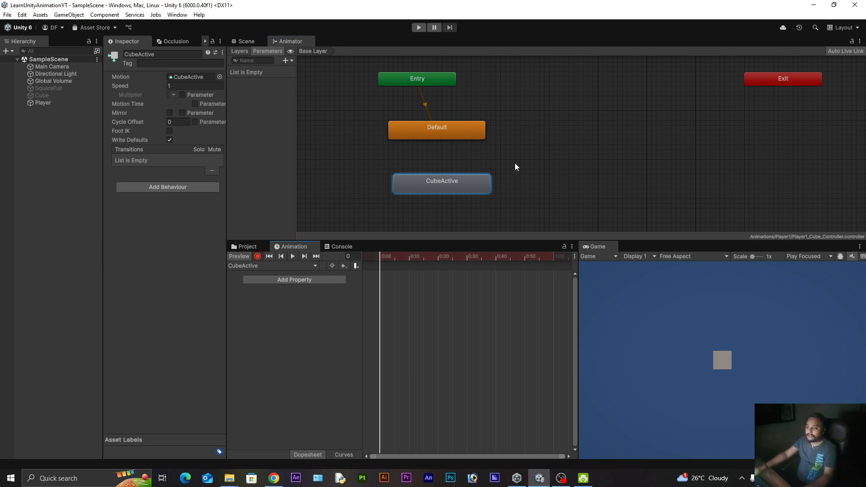
left_click(244, 41)
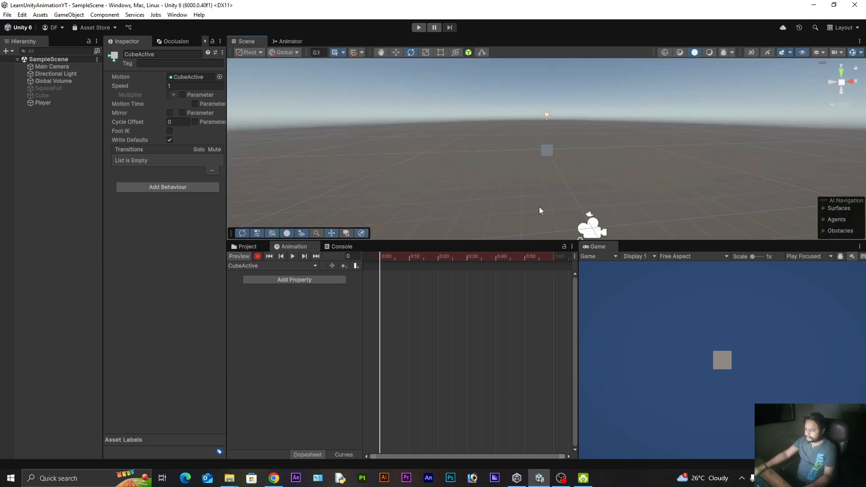
scroll(548, 155, "up", 8)
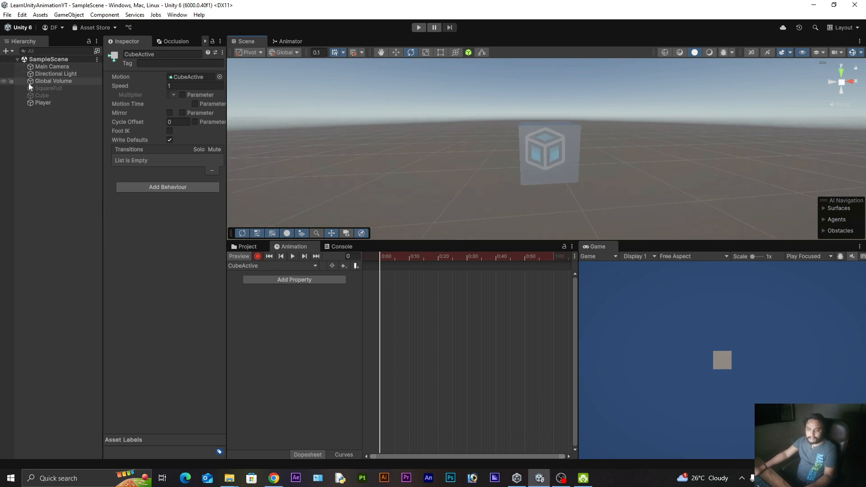
left_click(41, 103)
scroll(136, 216, "down", 4)
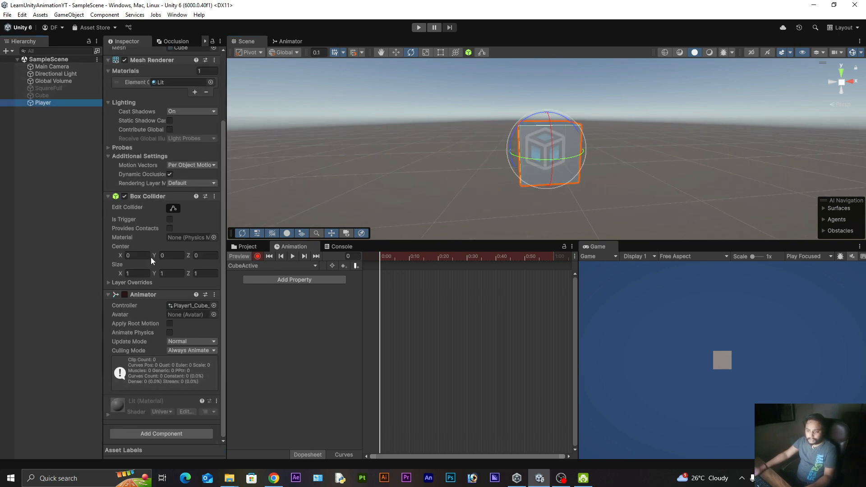
left_click(108, 414)
scroll(153, 362, "down", 4)
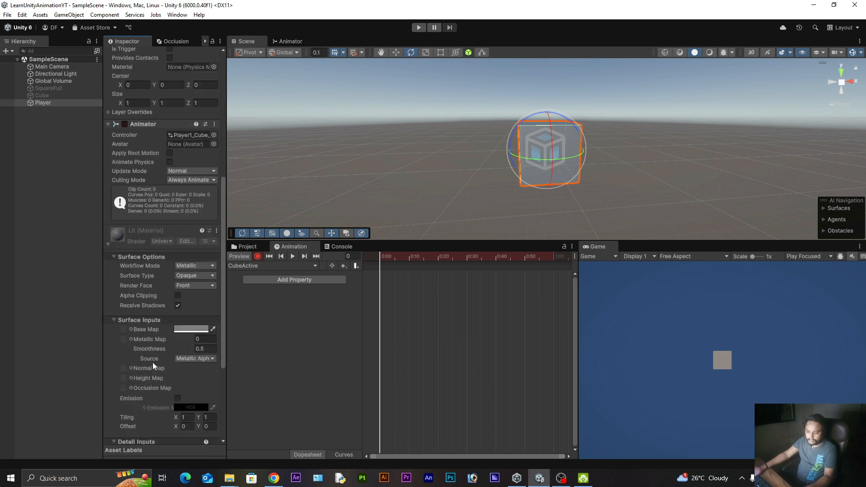
Step: Try a bright green (77FF00) base map color on the Player at frame 0 and undo it
left_click(190, 329)
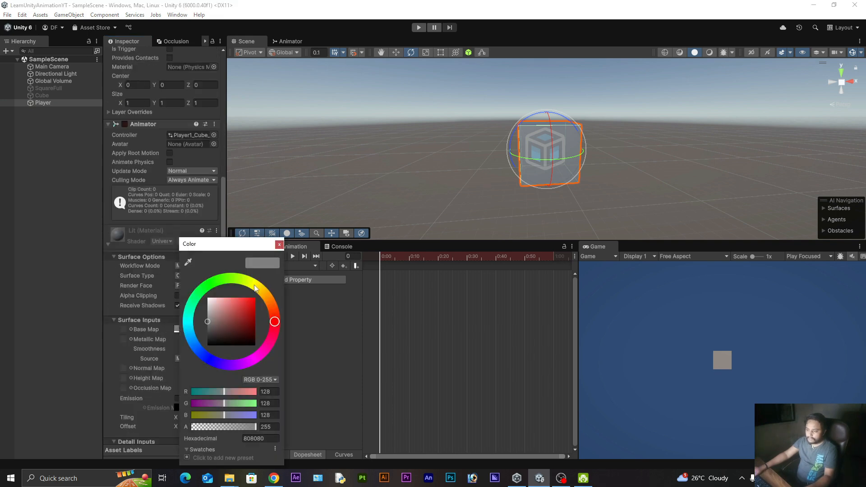
left_click(230, 281)
left_click_drag(235, 311, 261, 289)
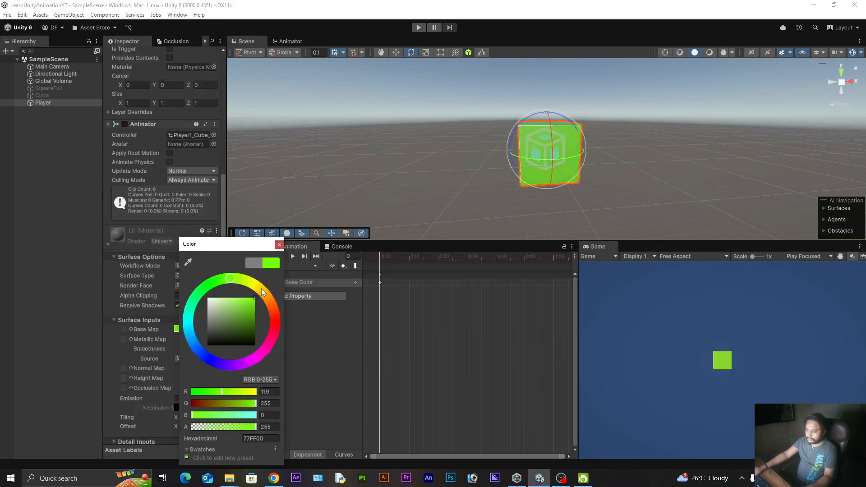
left_click(279, 245)
key("ctrl+z")
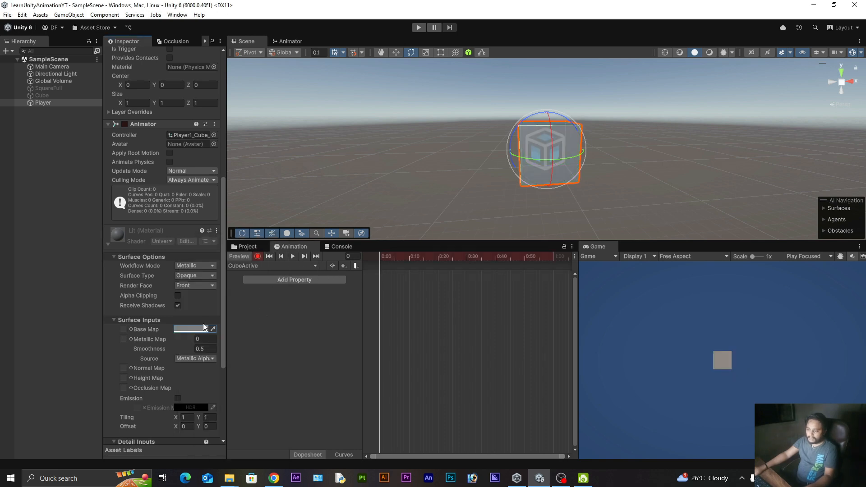
Step: Record a base map color keyframe at frame 0 by changing the color to 803636 and setting it back to 808080
left_click(204, 328)
left_click(279, 437)
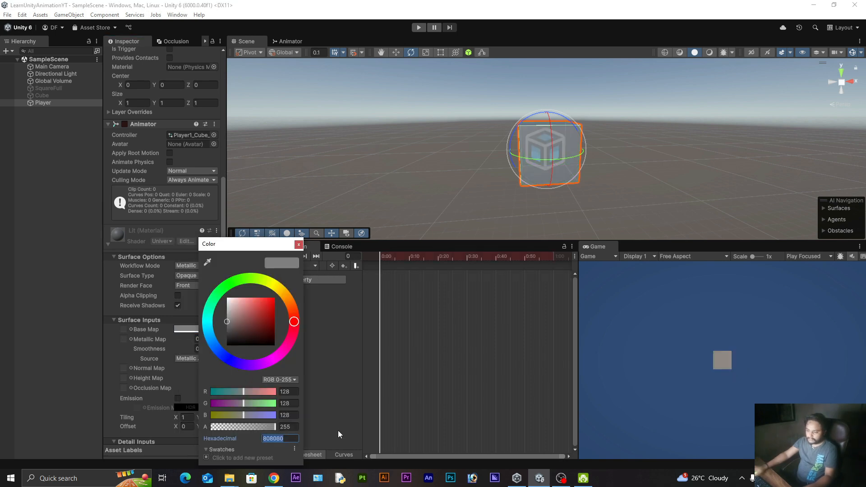
key("Right")
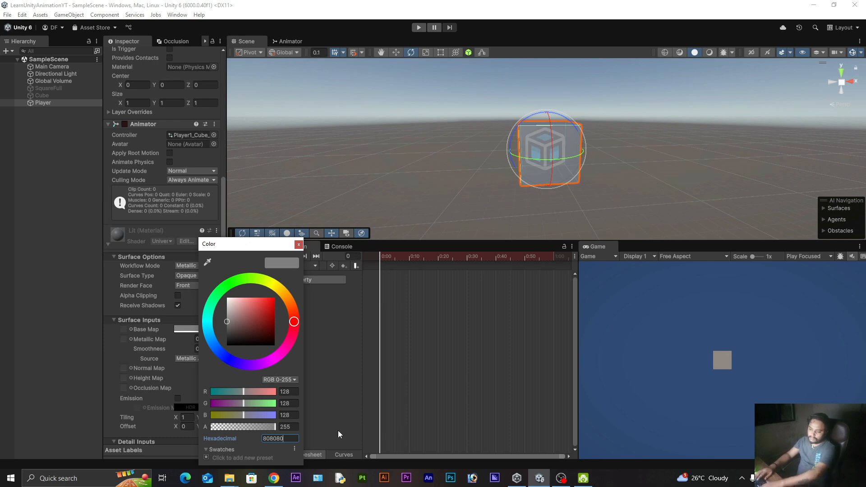
key("BackSpace")
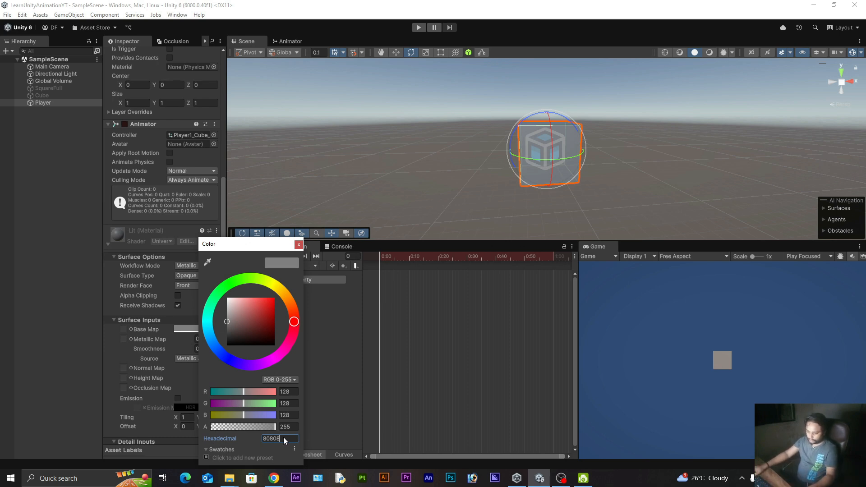
key("BackSpace")
key("BackSpace")
key("BackSpace")
type("3636")
key("Return")
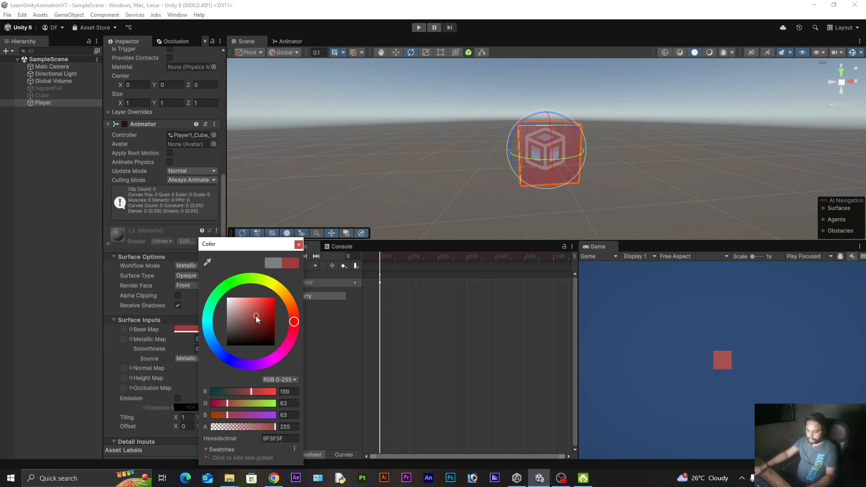
left_click(286, 436)
left_click(286, 436)
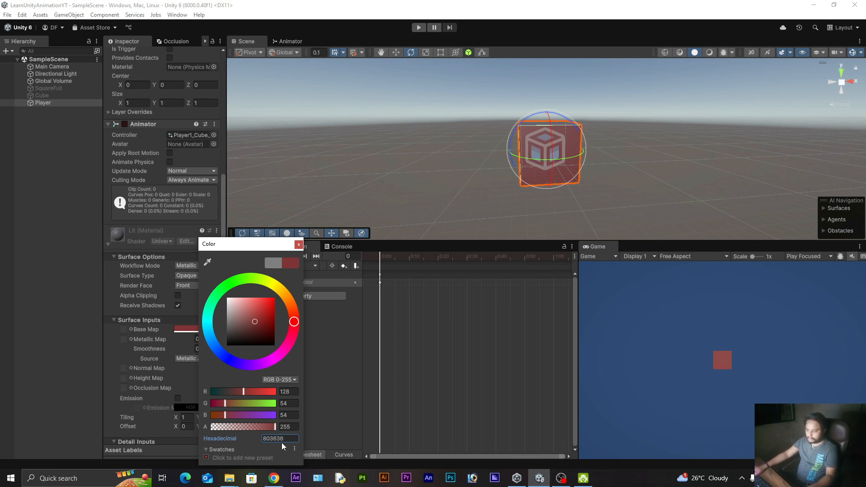
type("808080")
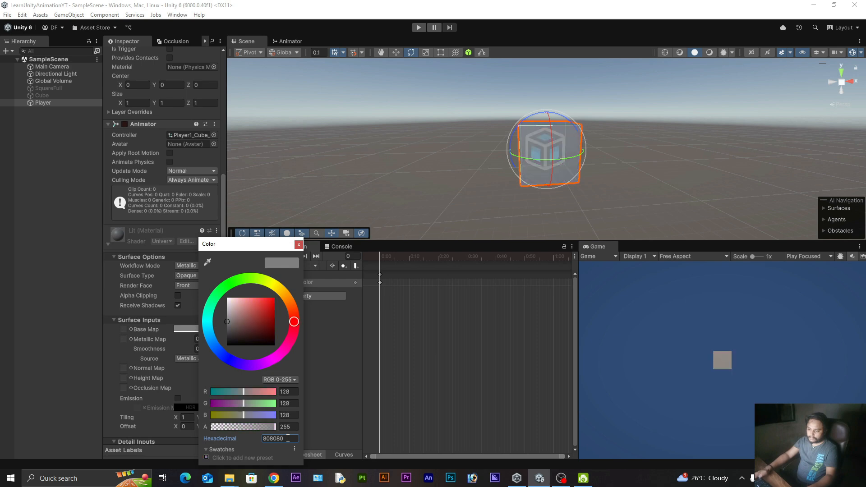
left_click(297, 245)
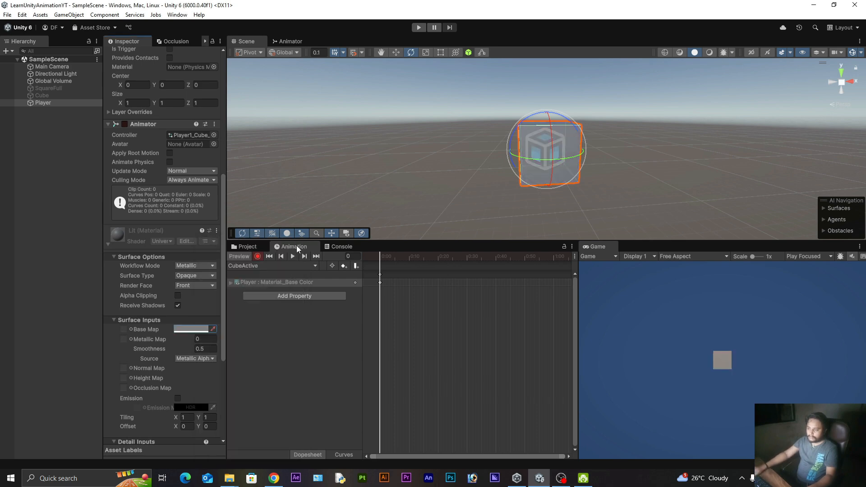
Step: Record a saturated green base map color keyframe at frame 30 and play the CubeActive clip from the start
left_click_drag(402, 259, 467, 282)
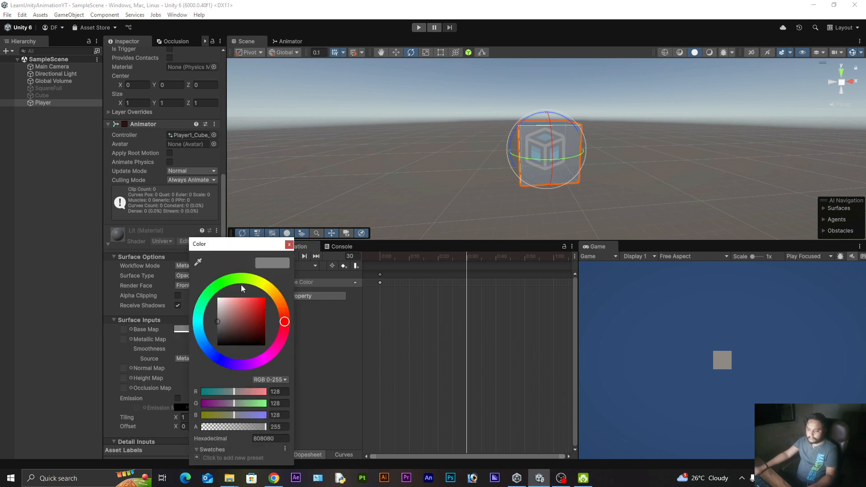
left_click(225, 283)
left_click_drag(244, 310, 272, 292)
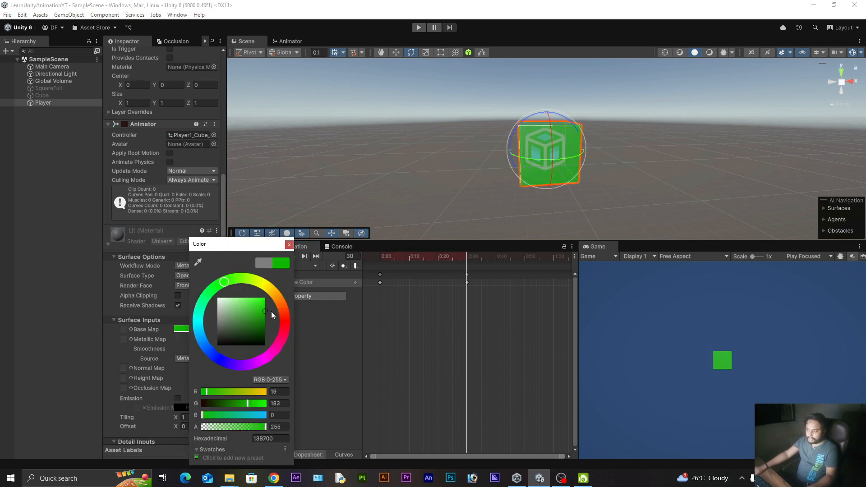
left_click(289, 244)
left_click(387, 255)
left_click(291, 256)
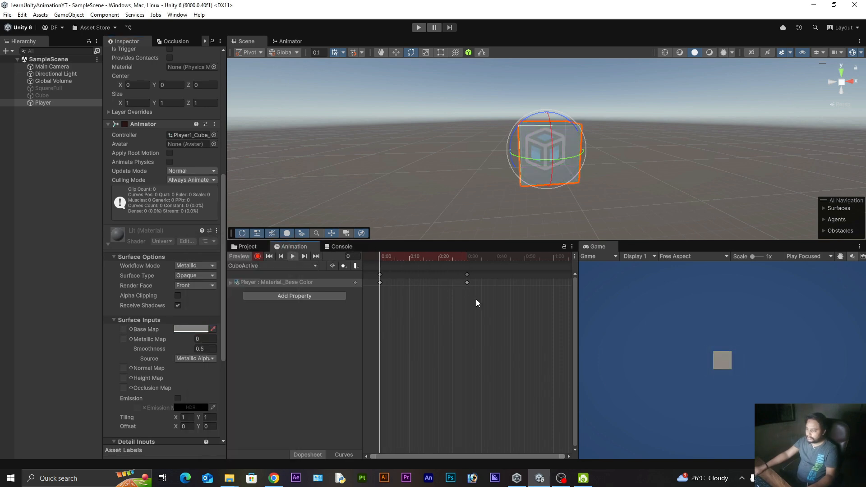
Step: Move the green keyframe to frame 11, return to frame 0 and end the recording preview
left_click(466, 282)
left_click_drag(451, 282, 405, 283)
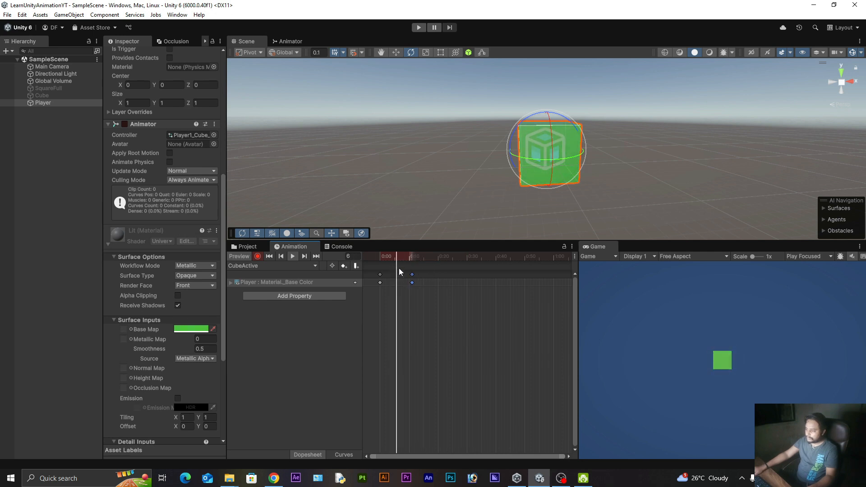
left_click(381, 257)
left_click(239, 256)
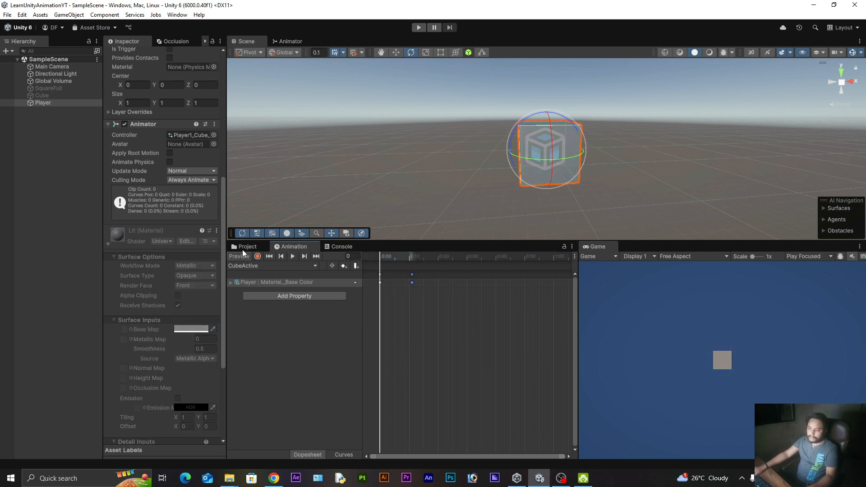
Step: Turn off Loop Time for the Default and CubeActive animation clips in the Player1 folder
left_click(247, 246)
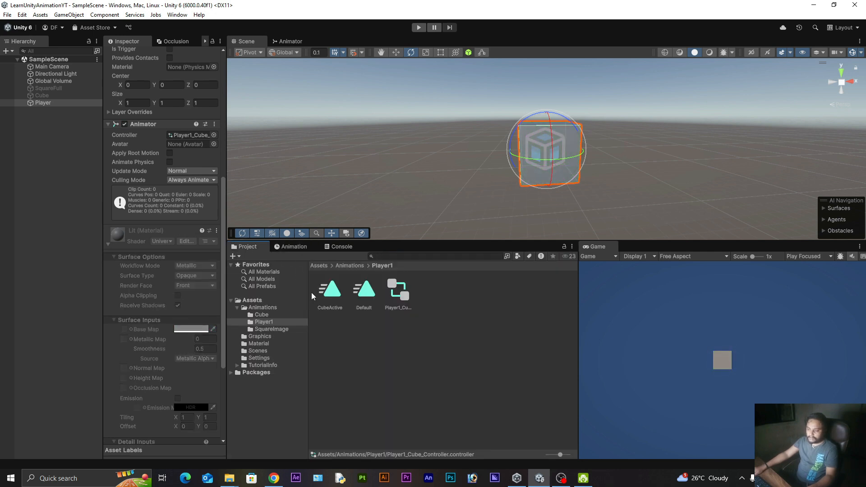
left_click(363, 292)
left_click(170, 85)
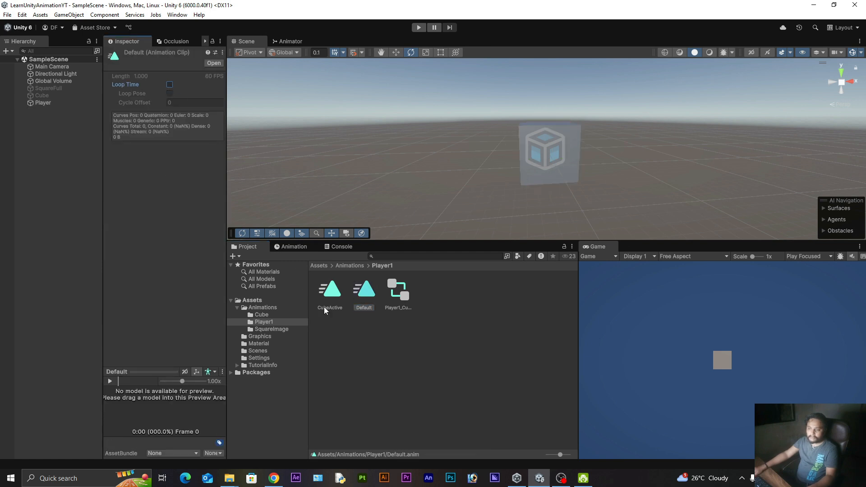
left_click(331, 293)
left_click(170, 85)
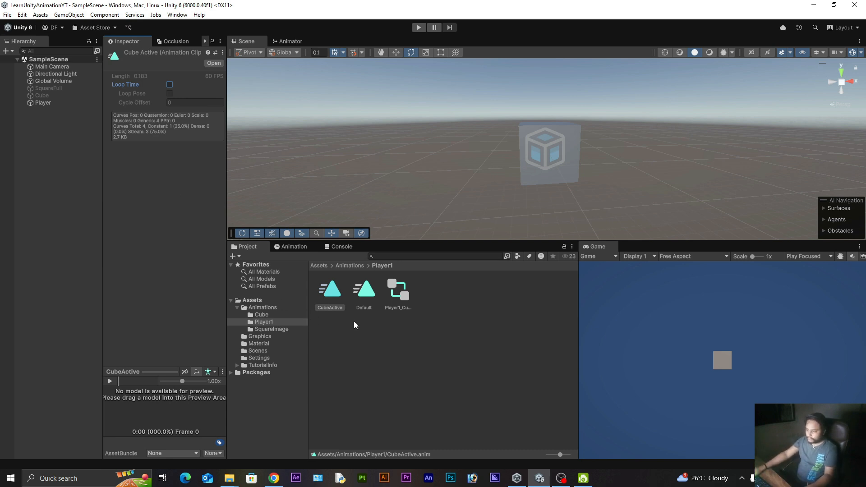
Step: Add a Bool parameter named isActive to the Player's Animator Controller
left_click(289, 41)
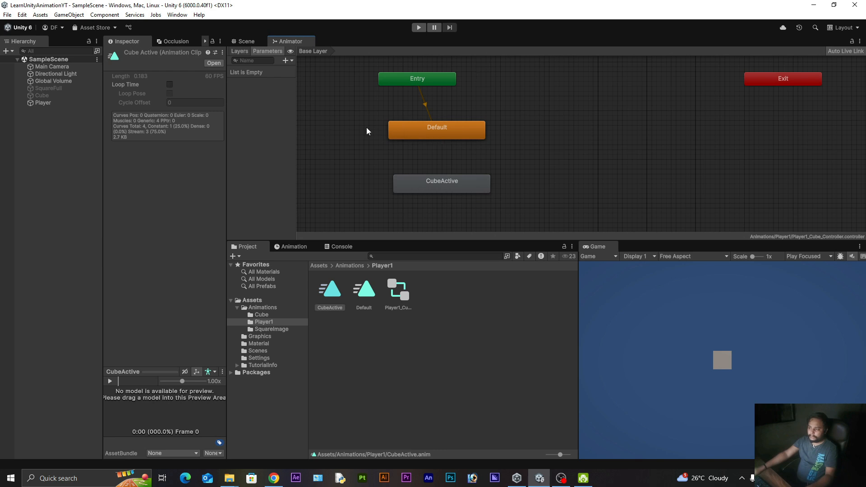
left_click_drag(296, 126, 320, 126)
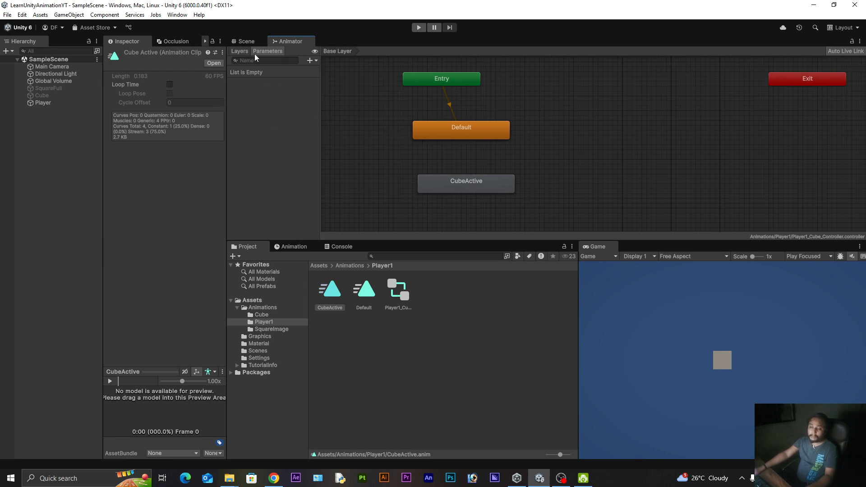
left_click(310, 62)
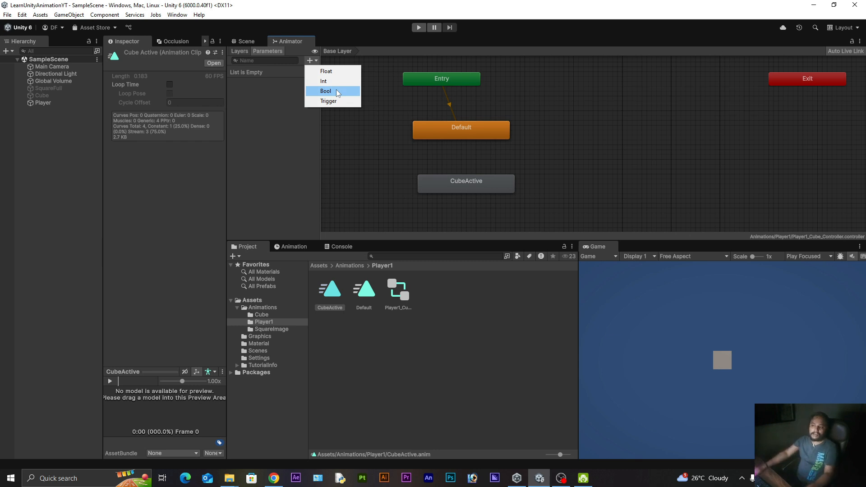
left_click(334, 91)
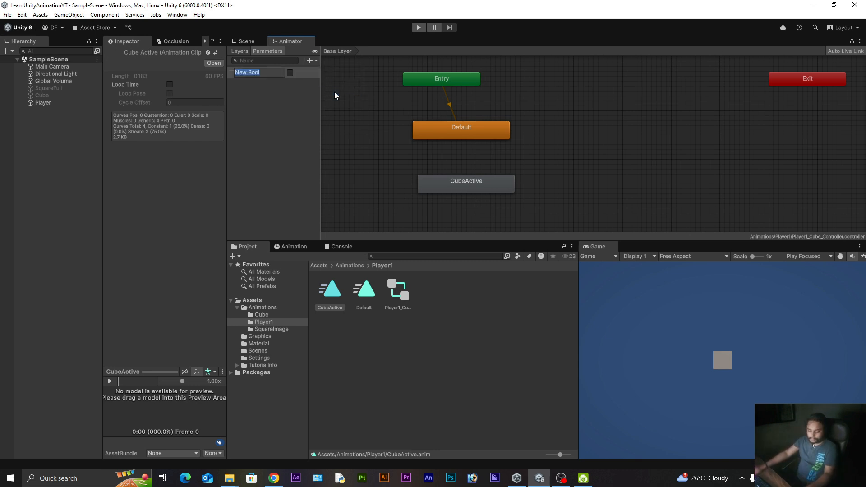
type("is")
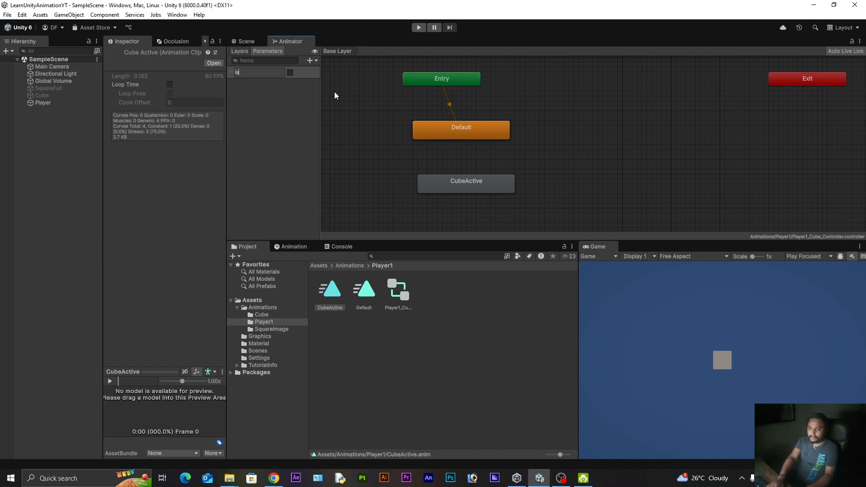
type("Active")
key("Return")
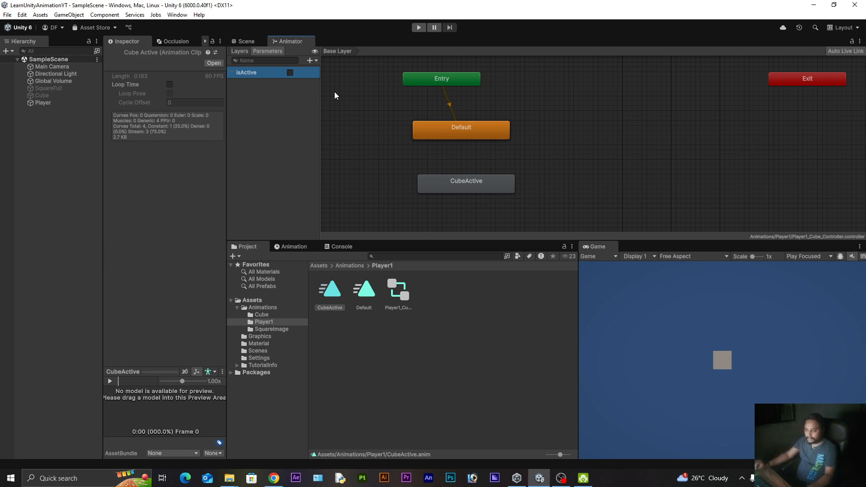
Step: Make a transition from the Default state to CubeActive and move the CubeActive state further below Default
right_click(433, 130)
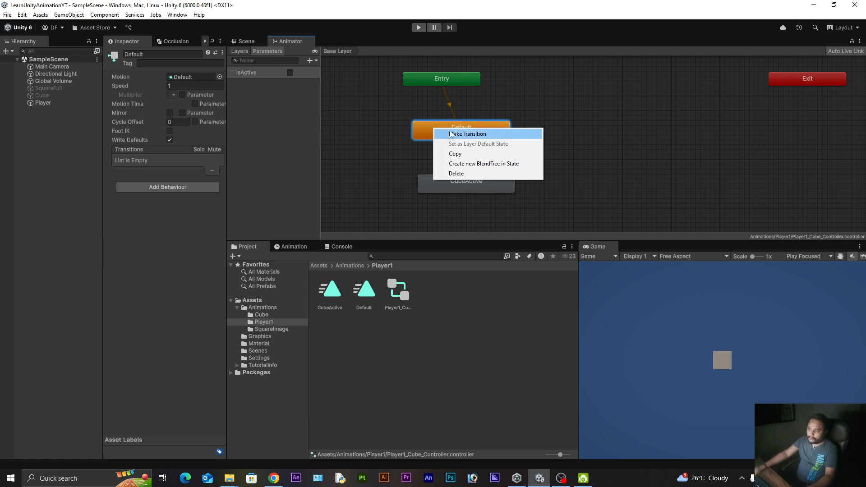
left_click(454, 134)
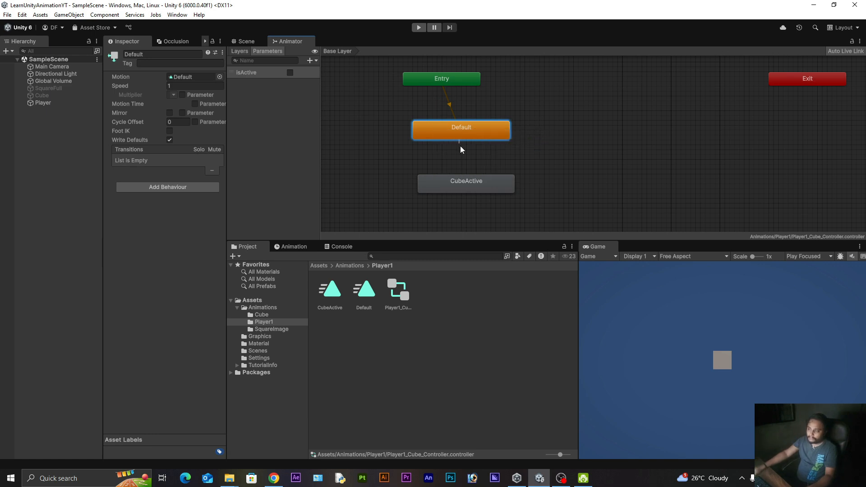
left_click(472, 181)
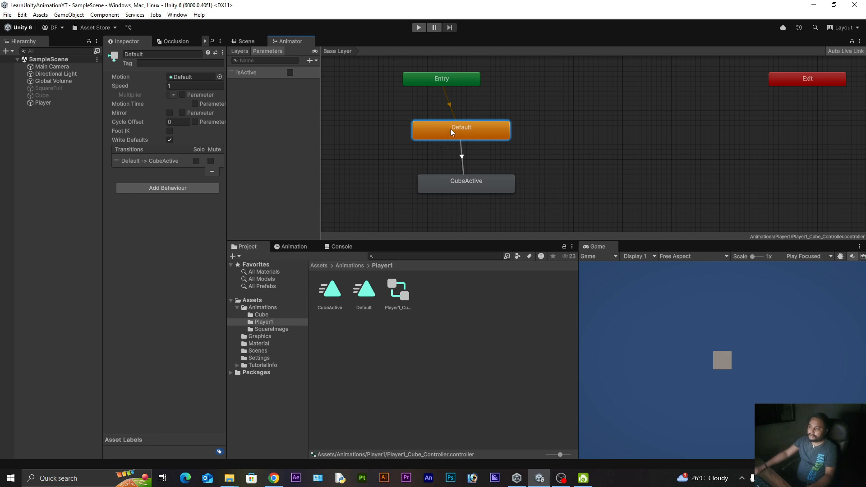
left_click(467, 181)
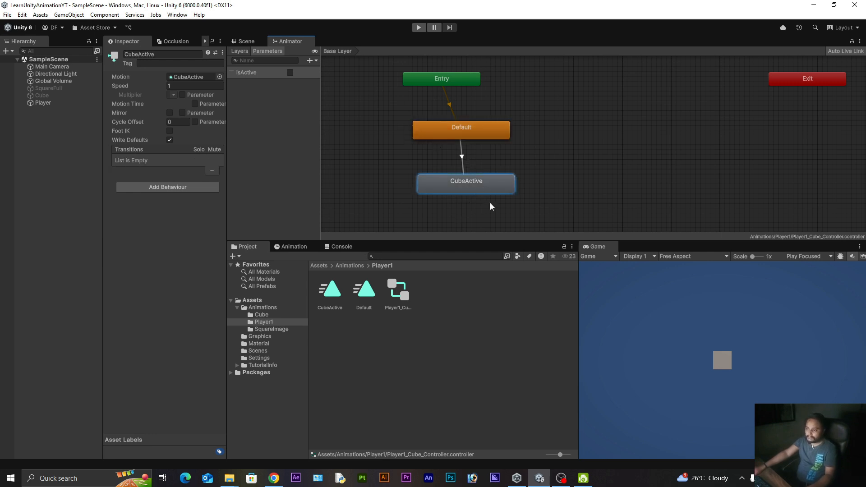
left_click_drag(470, 189, 474, 212)
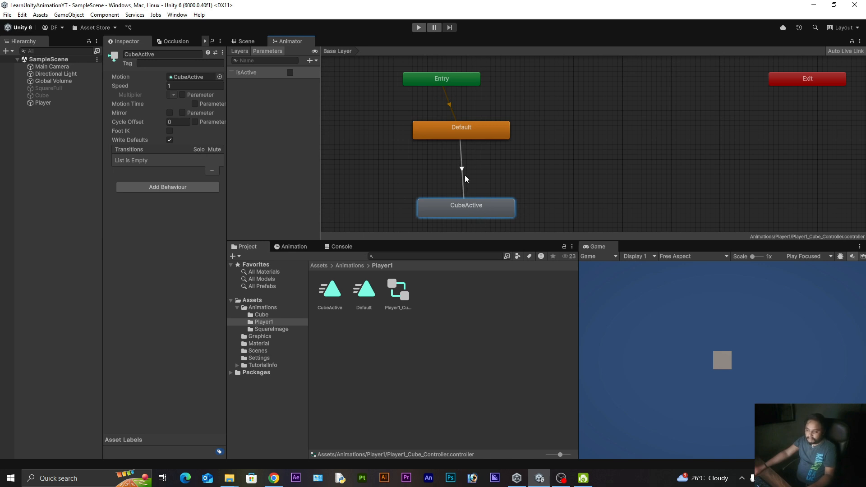
Step: Select the transition from Default to CubeActive and add the condition isActive set to true
scroll(458, 167, "up", 5)
scroll(456, 159, "down", 7)
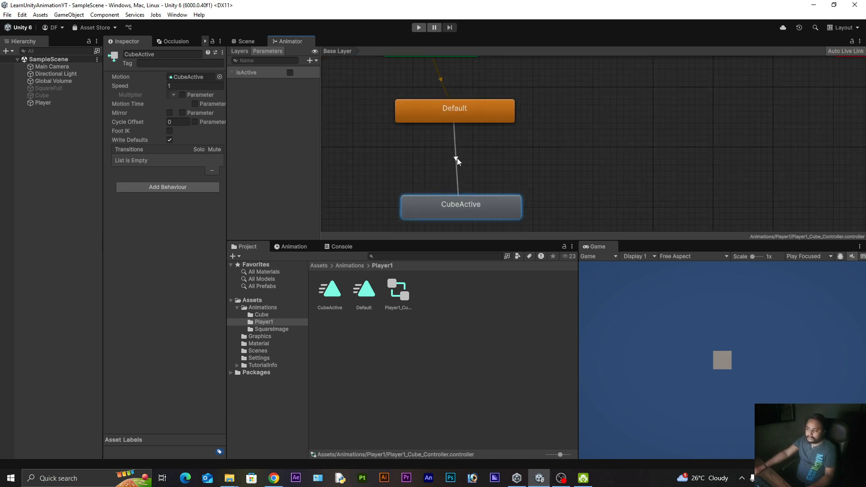
double_click(311, 42)
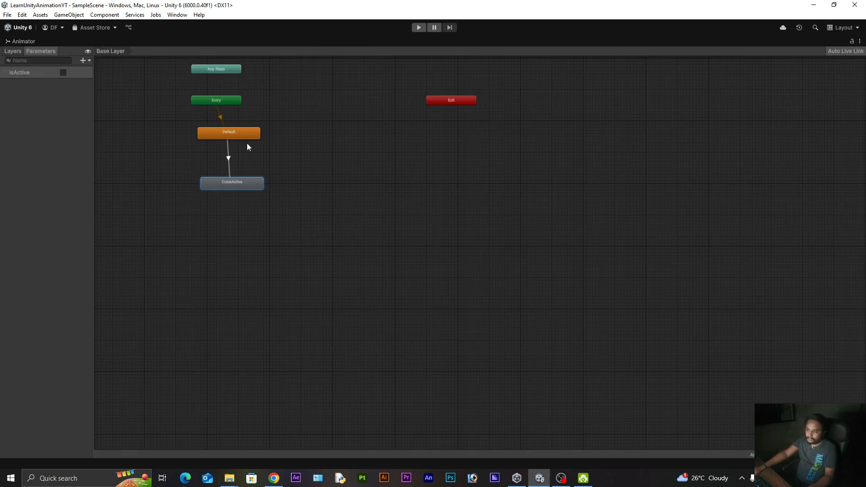
scroll(247, 145, "up", 5)
middle_click_drag(230, 148, 410, 206)
scroll(379, 204, "down", 5)
scroll(378, 216, "up", 4)
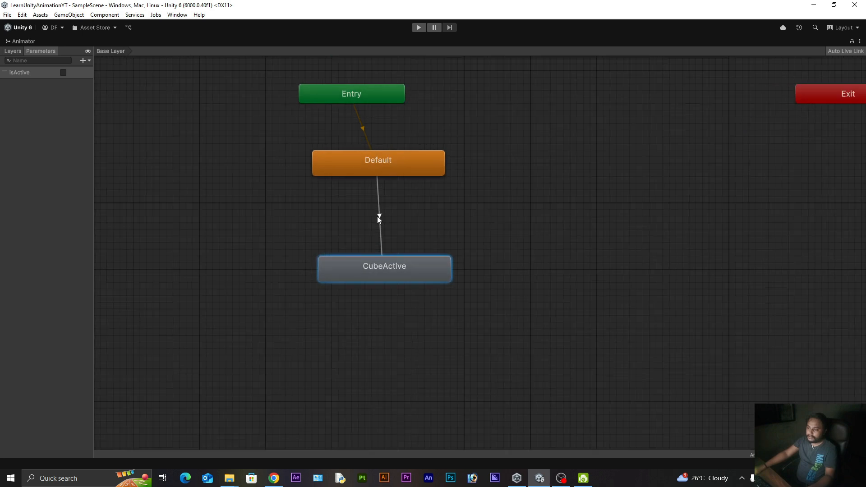
left_click(380, 217)
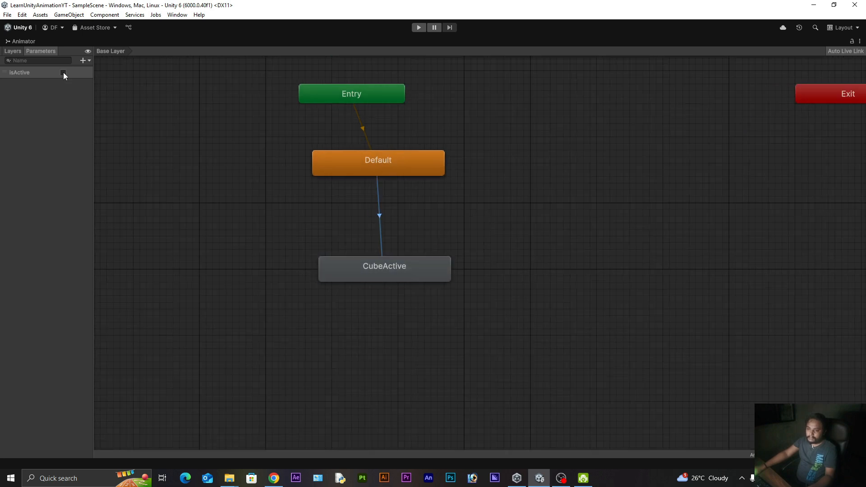
double_click(25, 40)
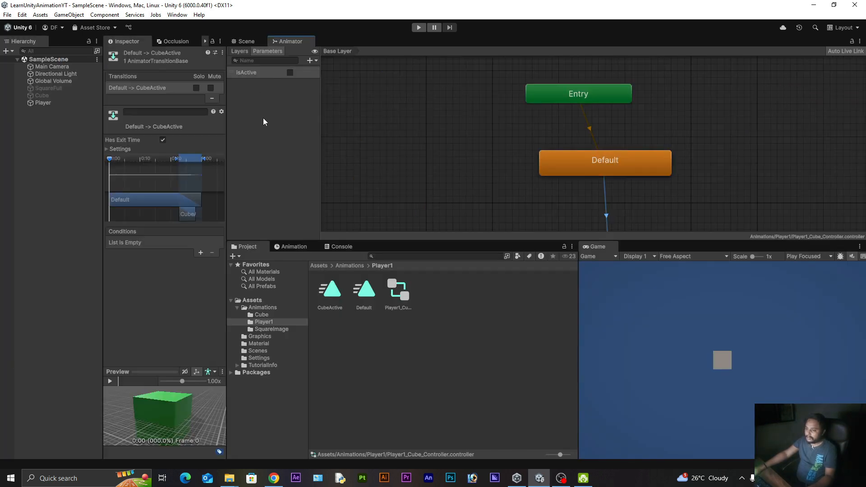
scroll(560, 161, "down", 3)
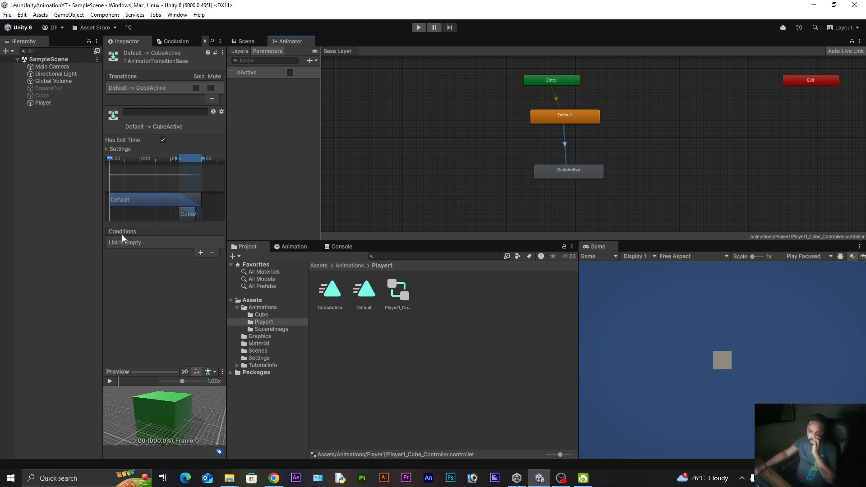
left_click(107, 150)
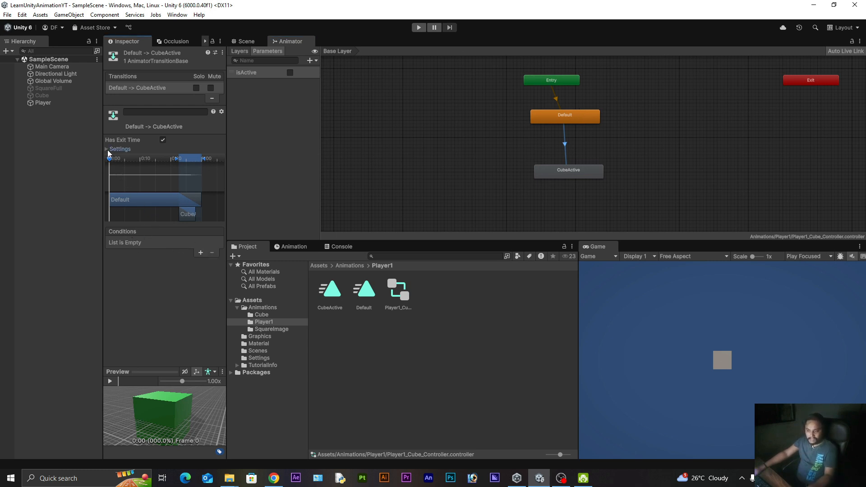
left_click(107, 150)
left_click(110, 148)
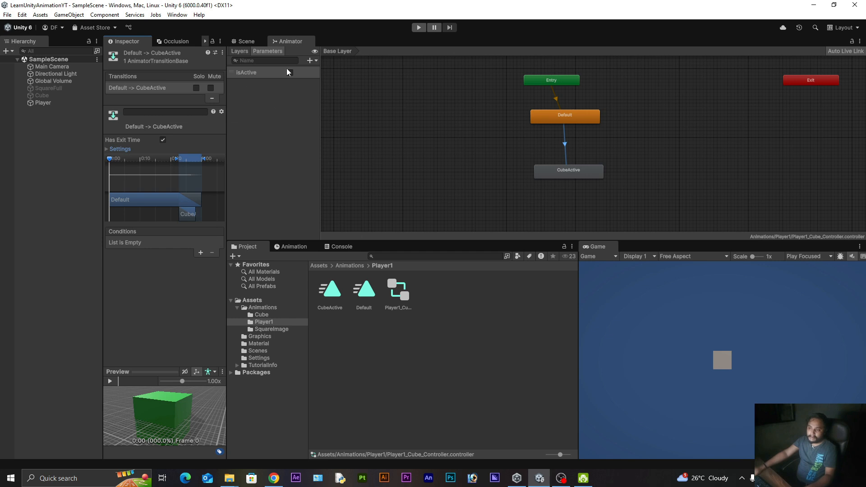
left_click(200, 253)
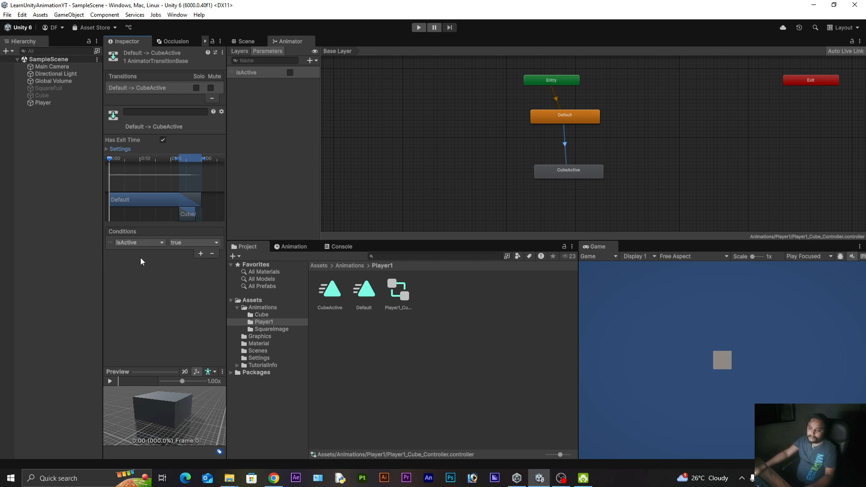
left_click(136, 243)
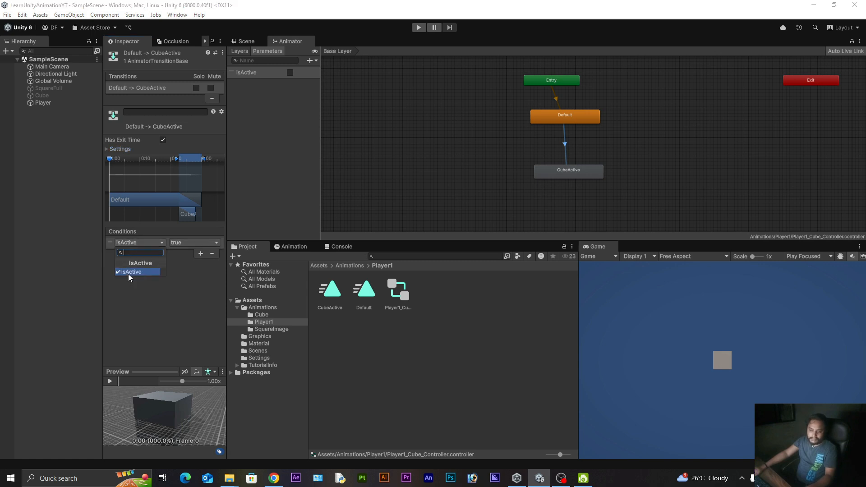
left_click(129, 272)
left_click(189, 243)
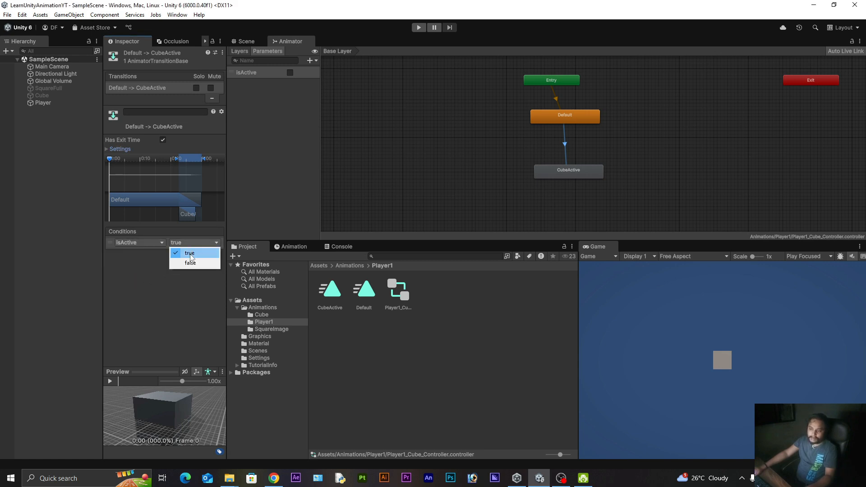
left_click(189, 253)
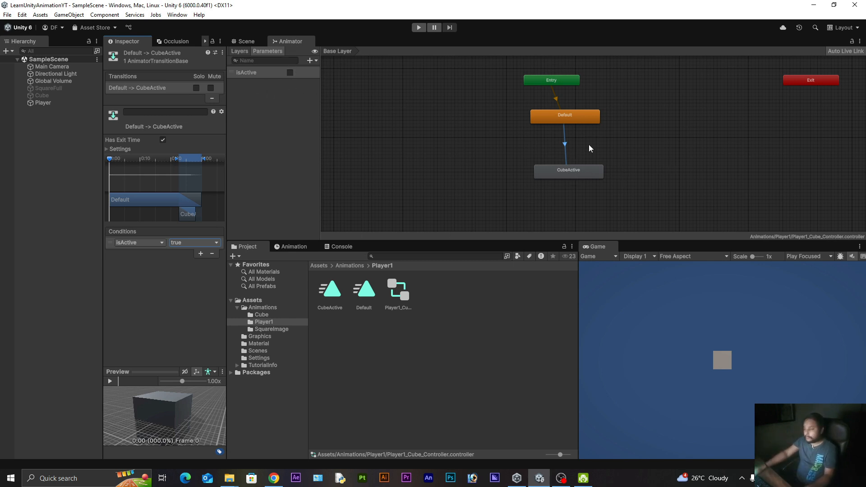
Step: Make a transition from CubeActive back to Default and give it the condition isActive set to false
right_click(581, 174)
left_click(601, 179)
left_click(586, 115)
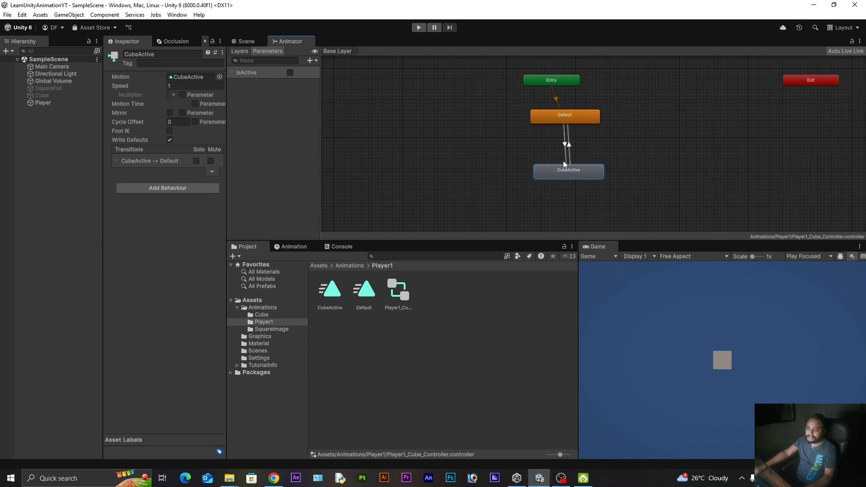
left_click(568, 145)
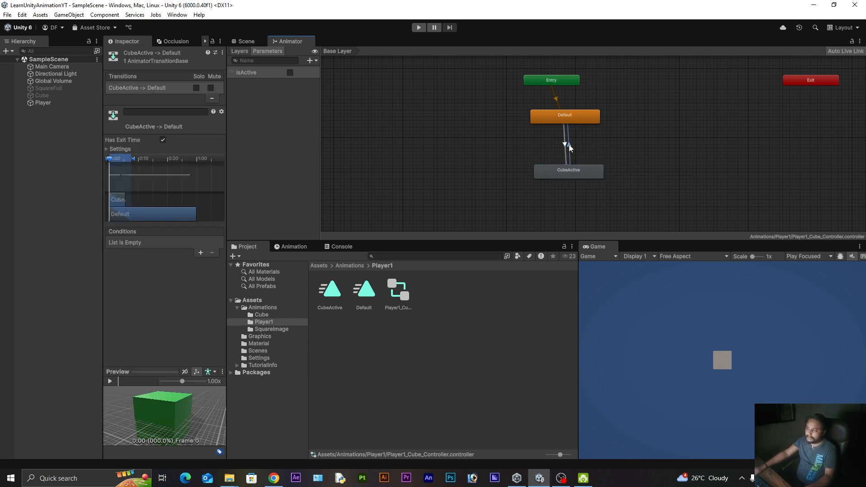
left_click(198, 251)
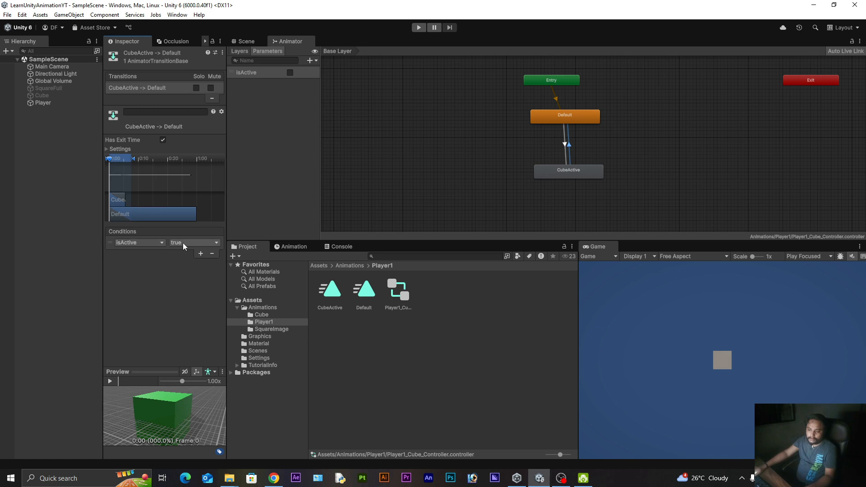
left_click(182, 243)
left_click(187, 261)
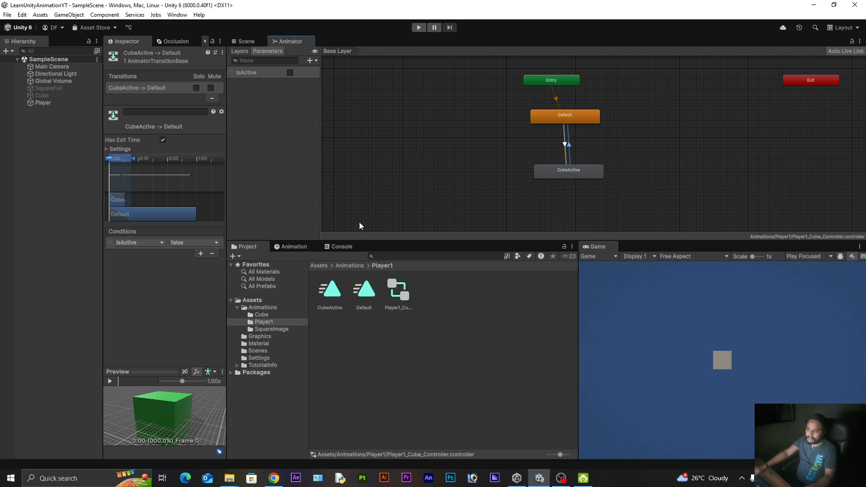
Step: Select the Player object and start recording keyframes in its Default animation clip
left_click(289, 246)
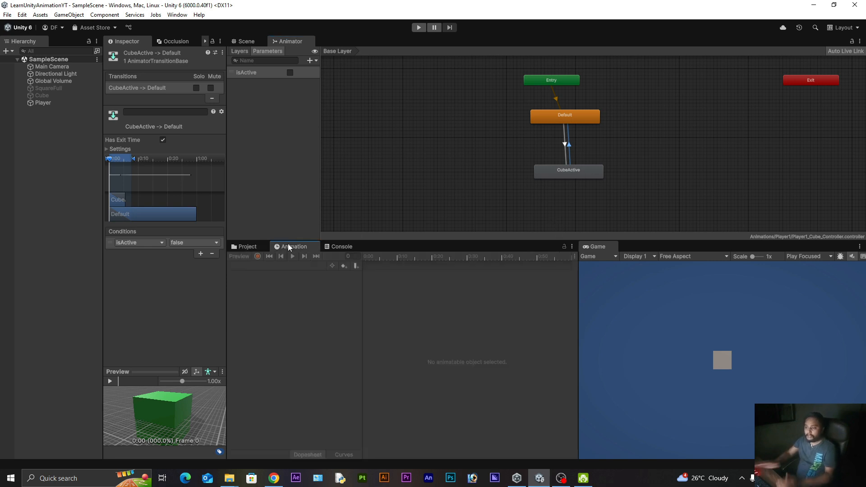
left_click(554, 118)
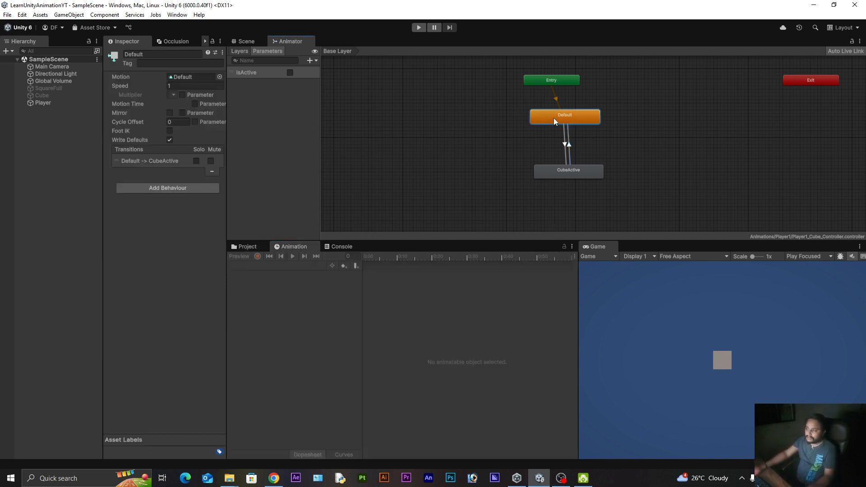
left_click(45, 103)
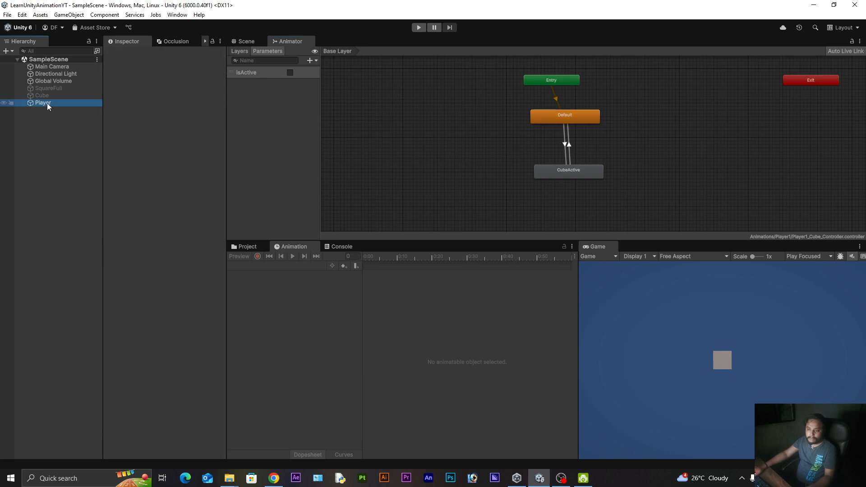
left_click(245, 266)
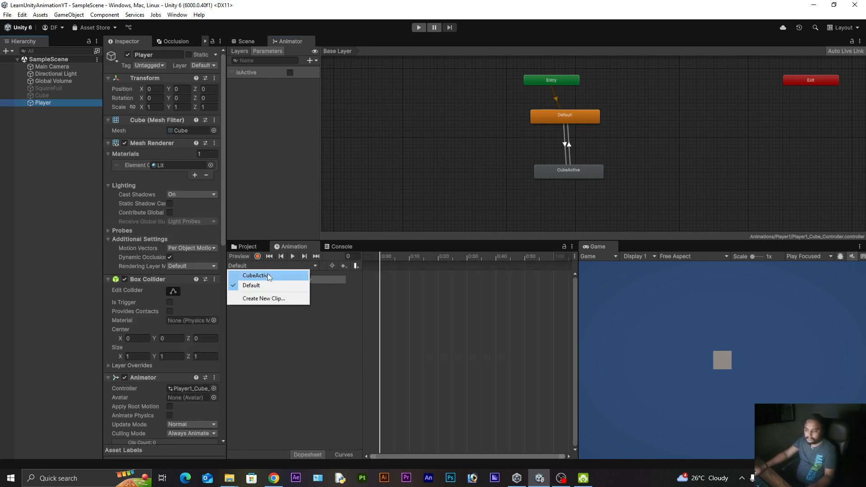
left_click(259, 287)
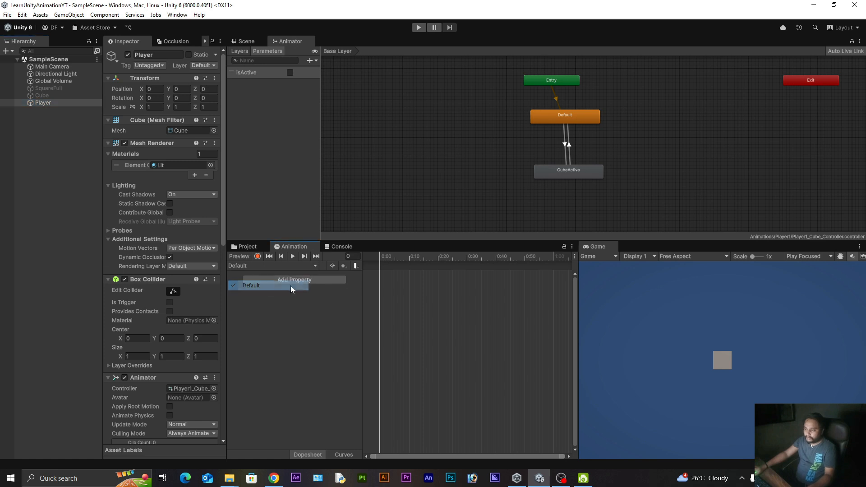
left_click(256, 257)
Step: Key the Player material's Base Map color as hex 808080 at frame 0 of the Default clip and stop recording
scroll(164, 349, "down", 10)
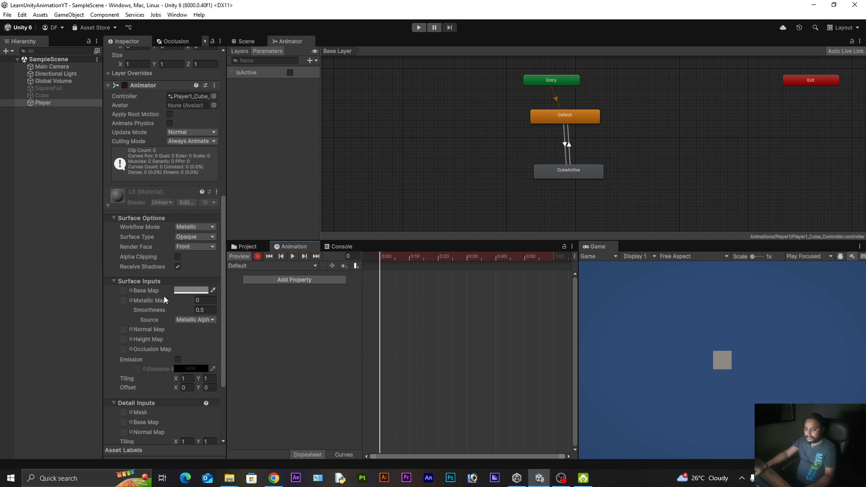
left_click(184, 290)
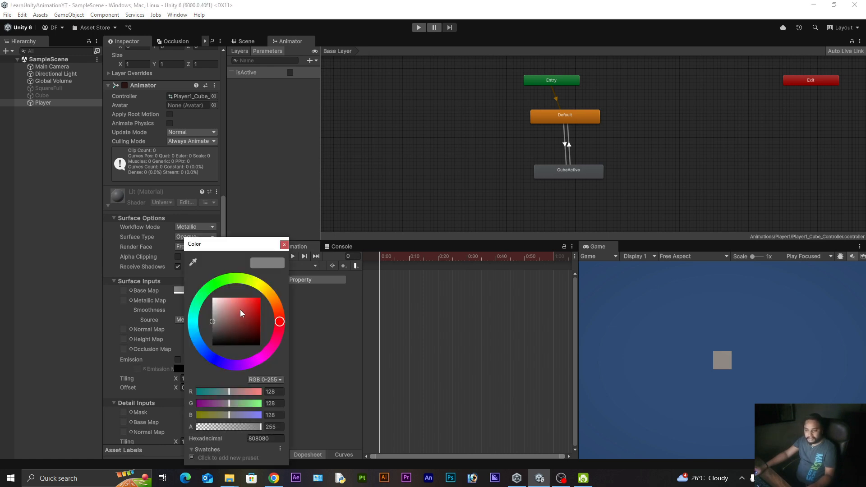
left_click_drag(219, 321, 184, 322)
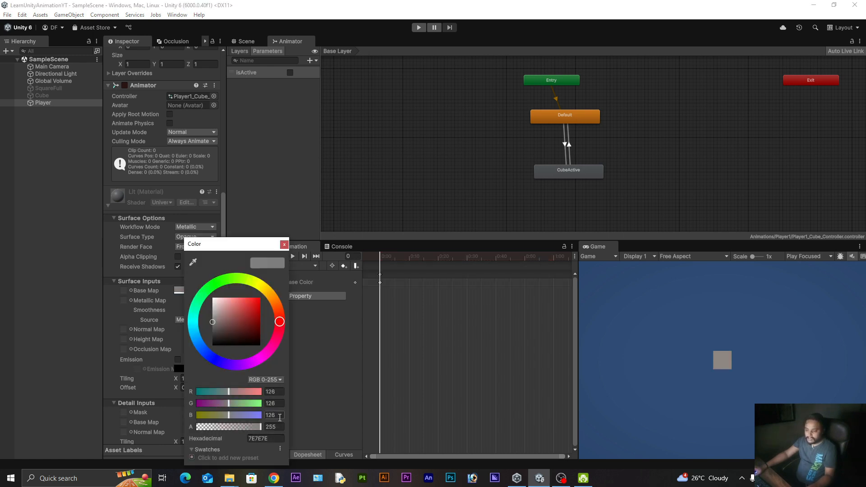
left_click(273, 438)
type("8080")
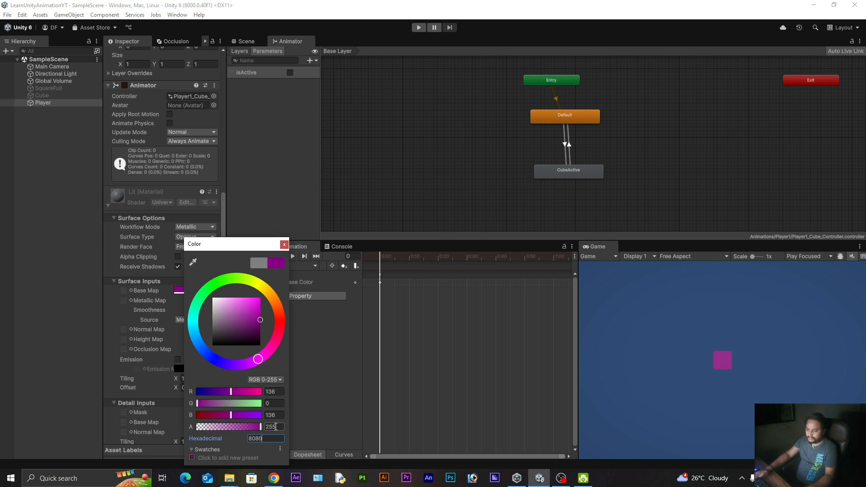
type("80")
left_click(284, 245)
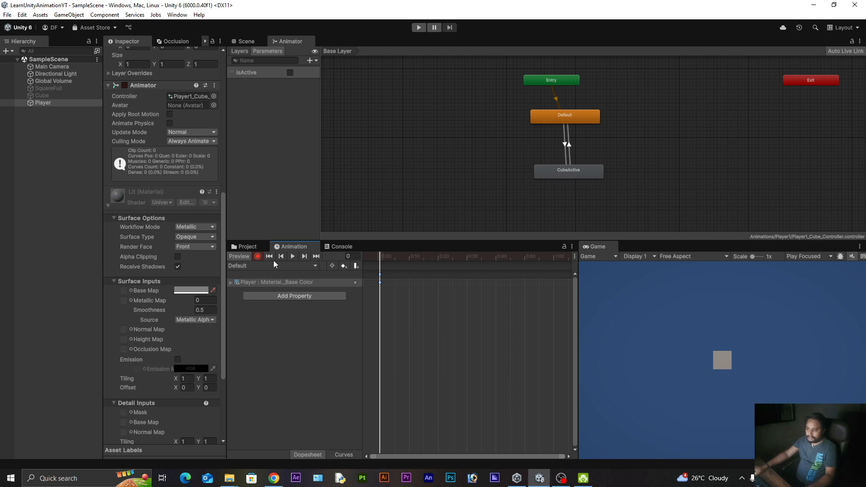
left_click(257, 257)
Step: Widen the Game view, run the scene and test the cube by switching isActive on and off
left_click(243, 246)
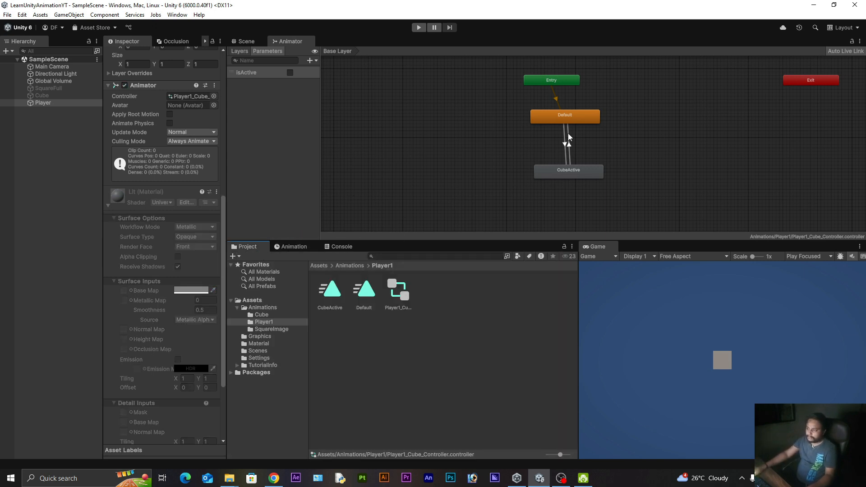
scroll(567, 135, "down", 5)
scroll(475, 155, "up", 8)
scroll(370, 183, "down", 5)
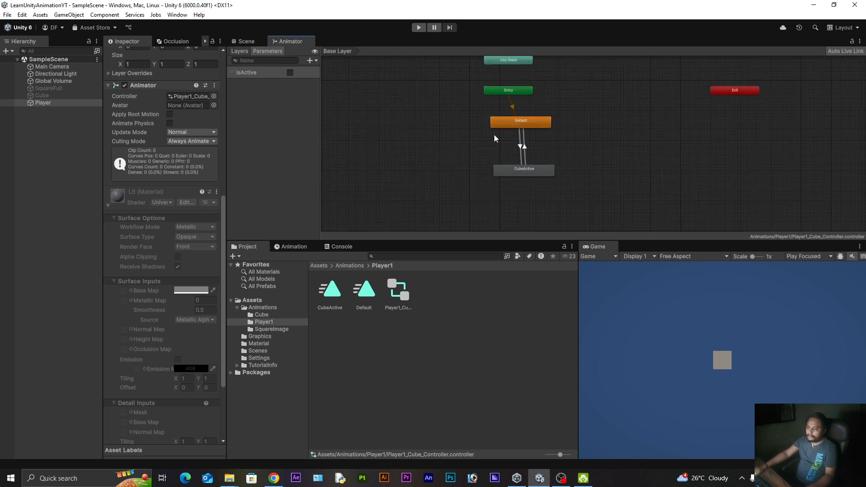
middle_click_drag(495, 138, 437, 170)
left_click_drag(578, 270, 504, 270)
left_click(418, 27)
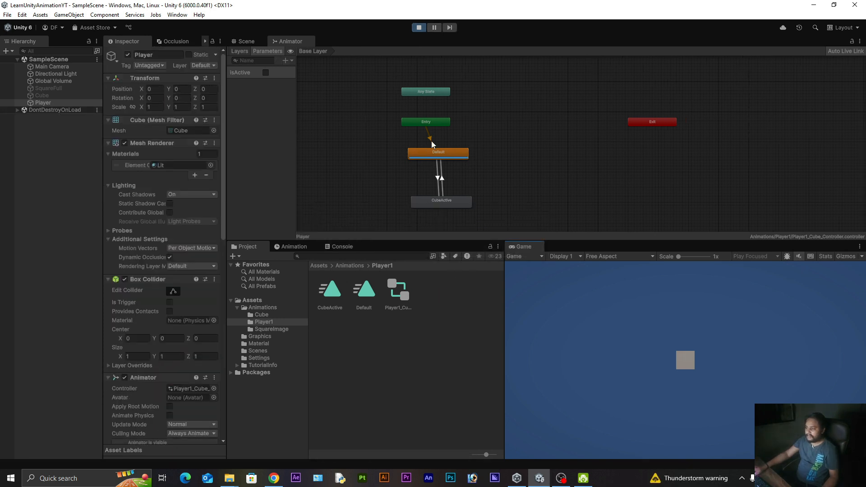
left_click(266, 73)
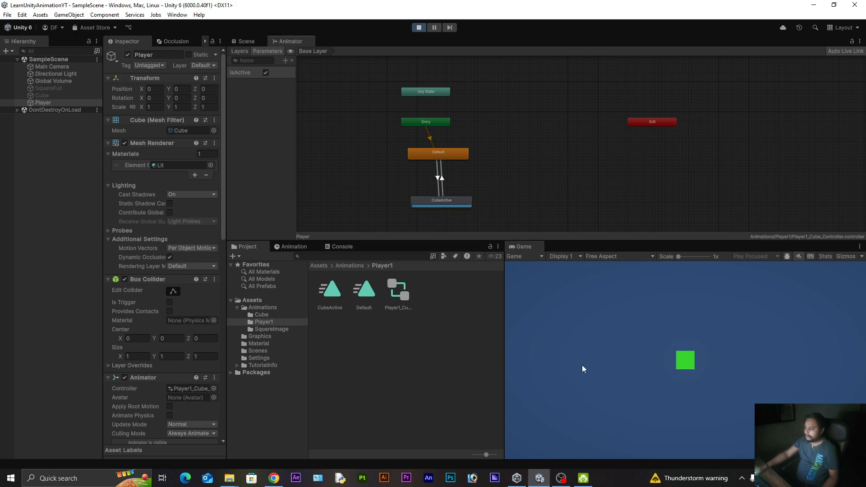
left_click(266, 72)
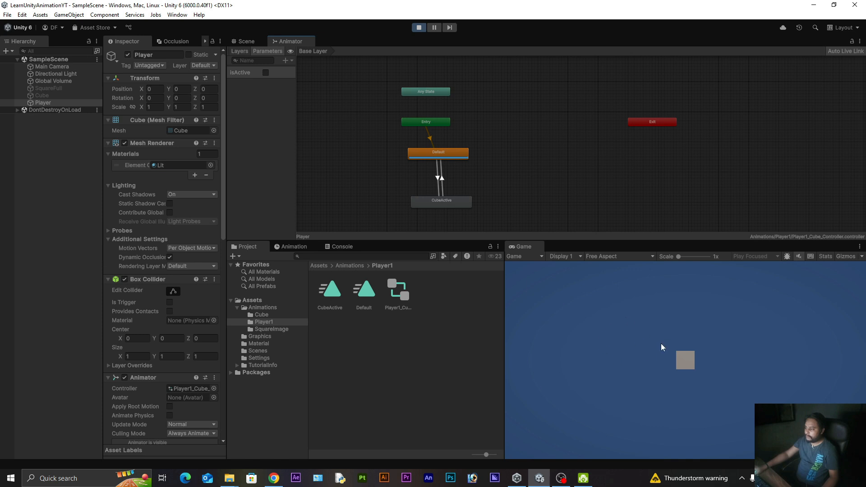
Step: Enlarge the Game view, toggle isActive repeatedly to check the transitions in both directions, and stop the running scene
left_click_drag(503, 276, 355, 276)
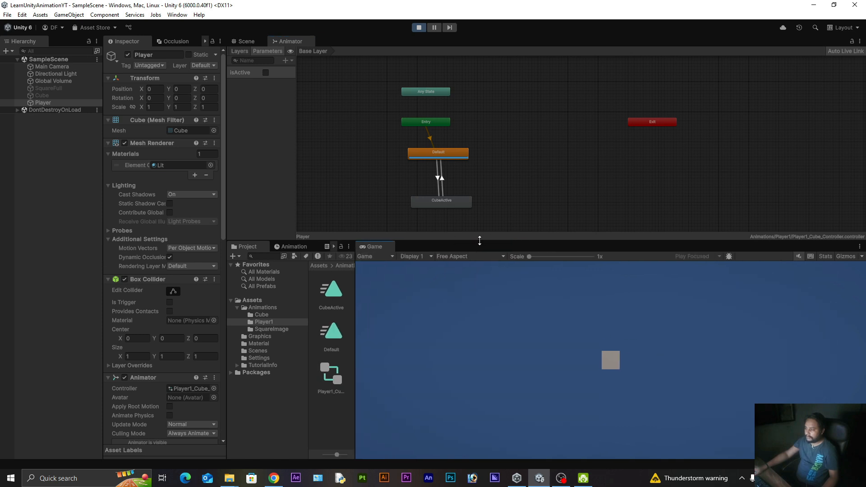
left_click_drag(479, 242, 455, 160)
scroll(453, 110, "up", 4)
scroll(492, 81, "down", 5)
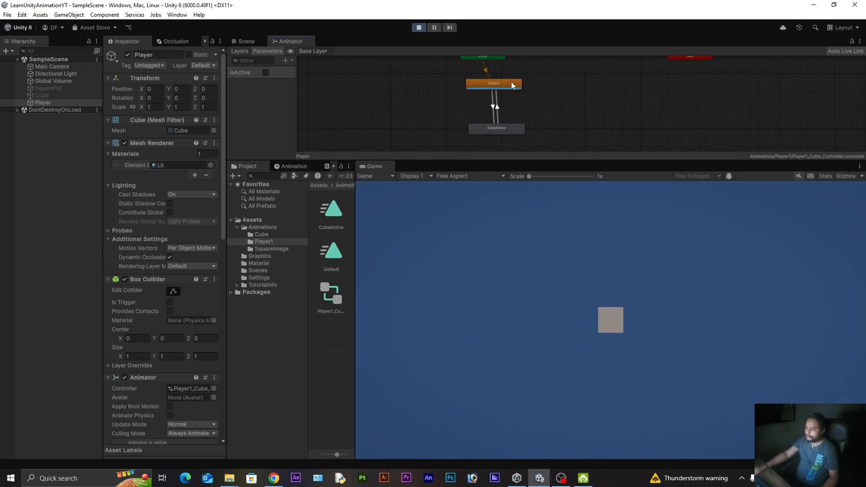
left_click(265, 72)
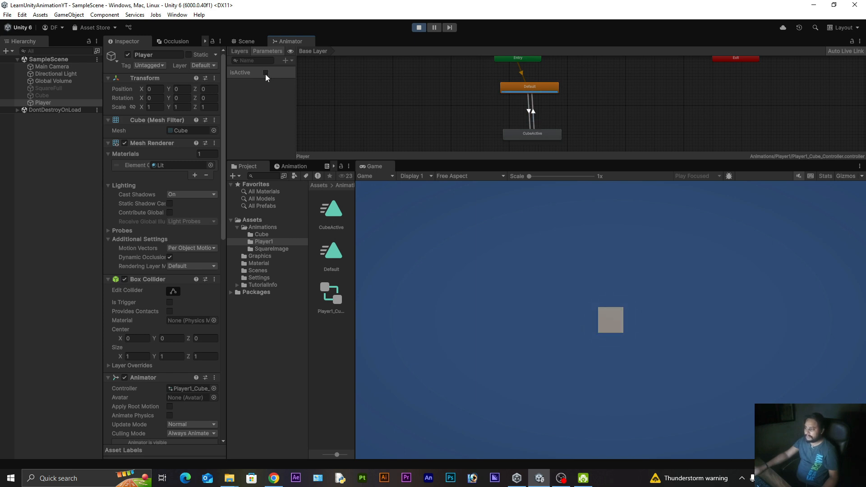
left_click(265, 72)
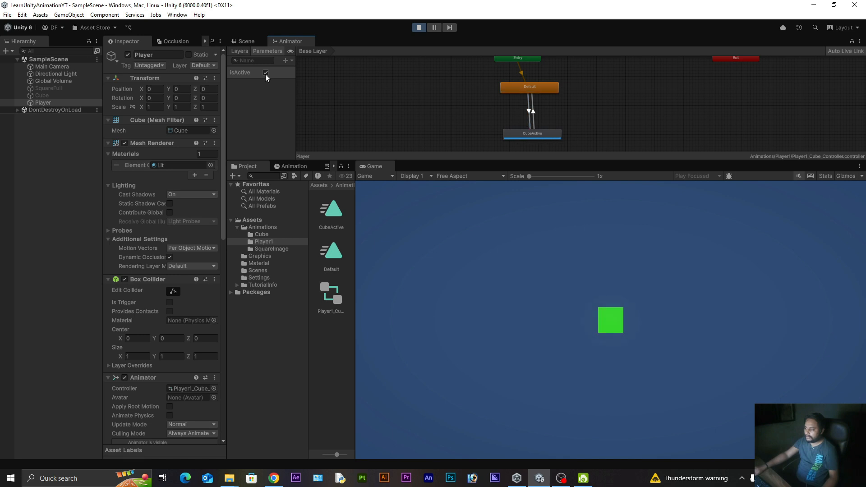
left_click(266, 73)
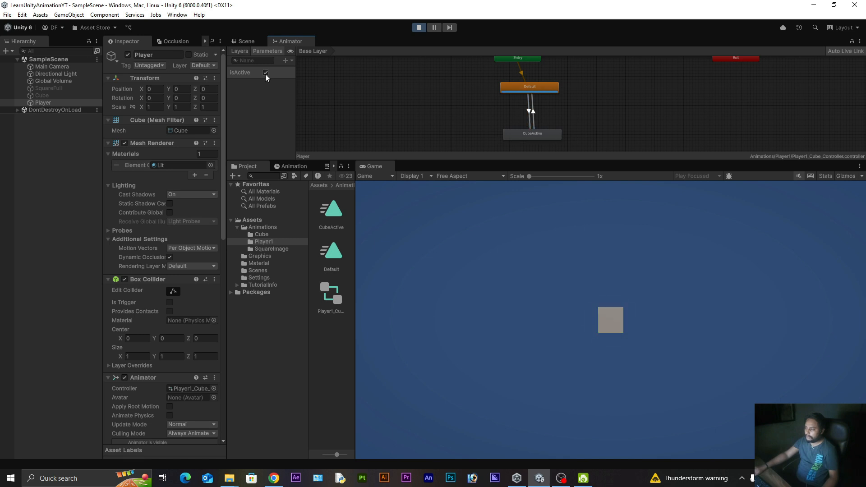
left_click(265, 72)
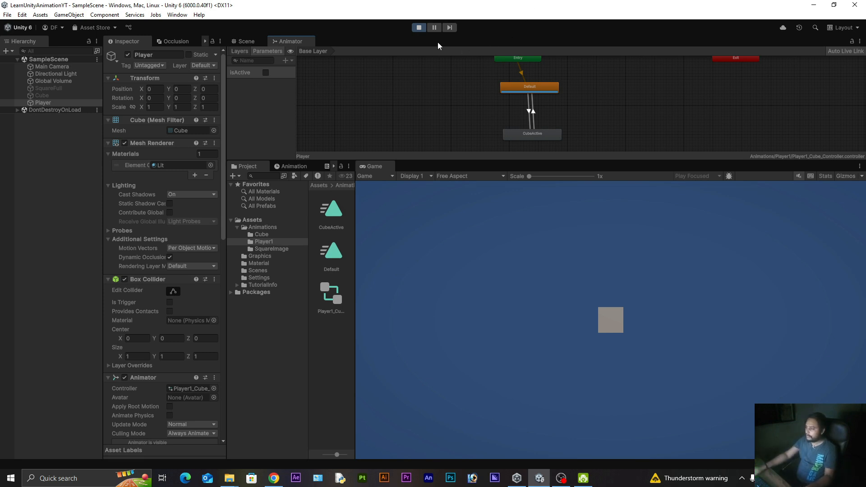
left_click(418, 27)
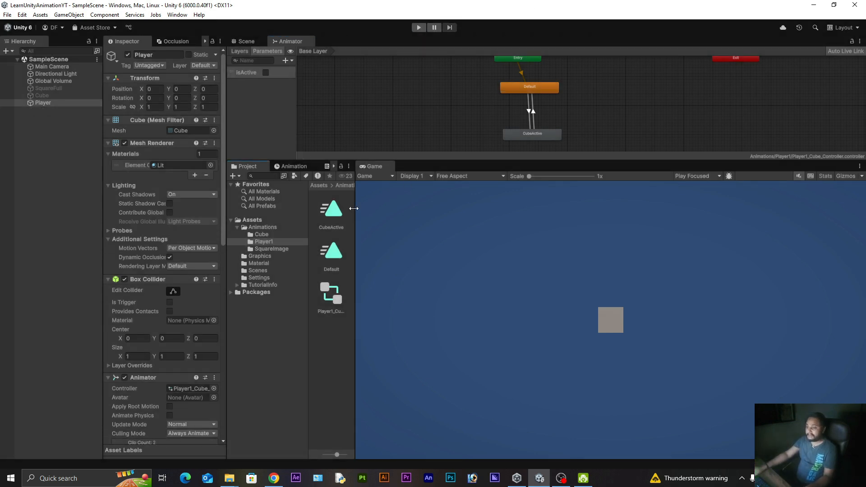
Step: Give the Project view more width, create a folder named Scripts in Assets and open it
left_click_drag(353, 208, 475, 225)
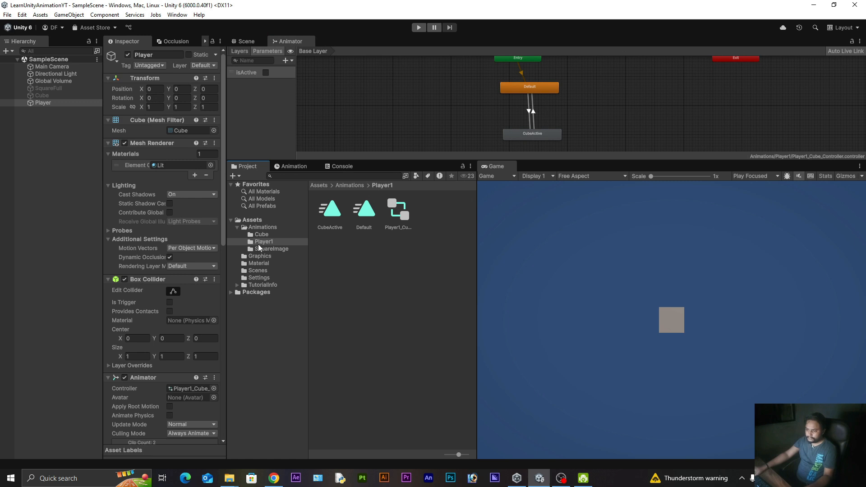
left_click(252, 220)
right_click(347, 307)
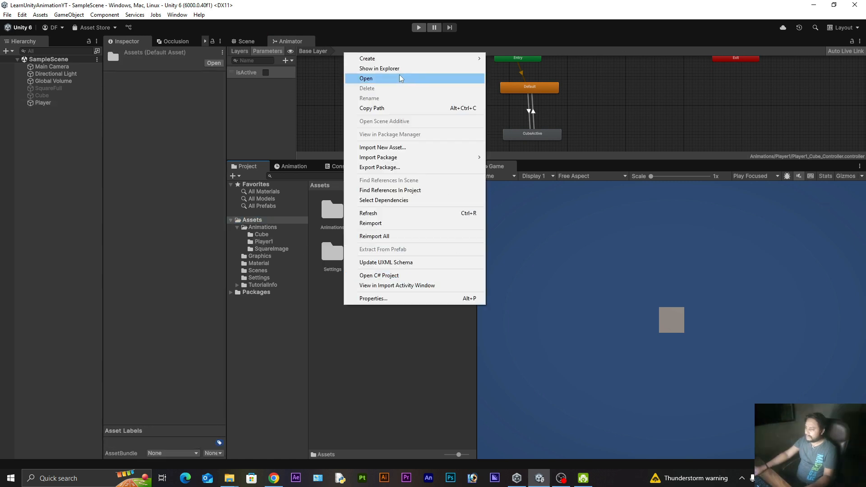
mouse_move(433, 58)
left_click(515, 59)
type("Sc")
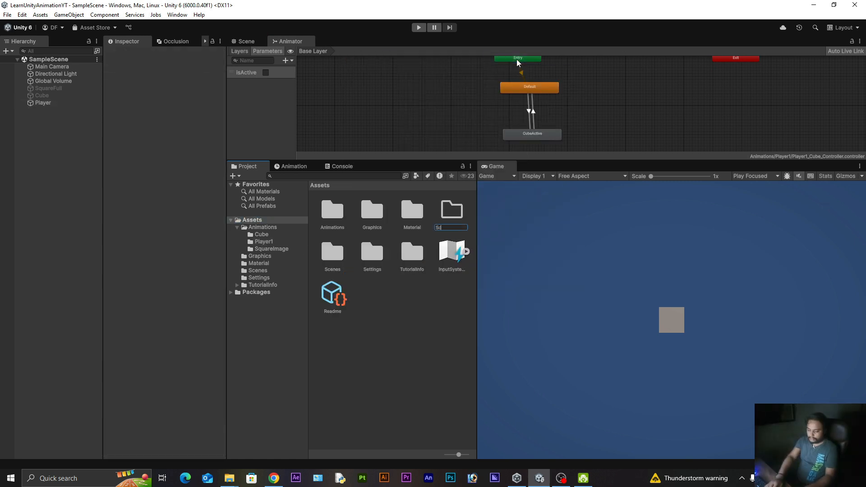
type("ripts")
key("Return")
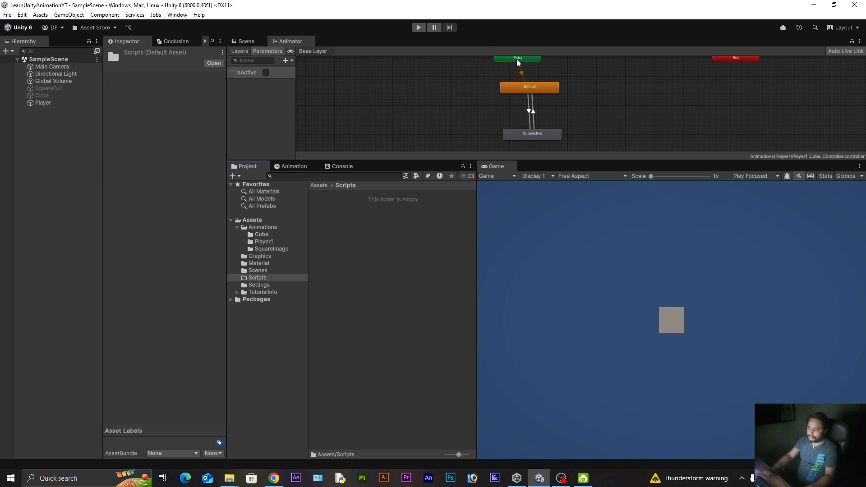
Step: Create a subfolder named PlayerCuber inside the Scripts folder and open it
right_click(378, 256)
mouse_move(440, 10)
left_click(543, 10)
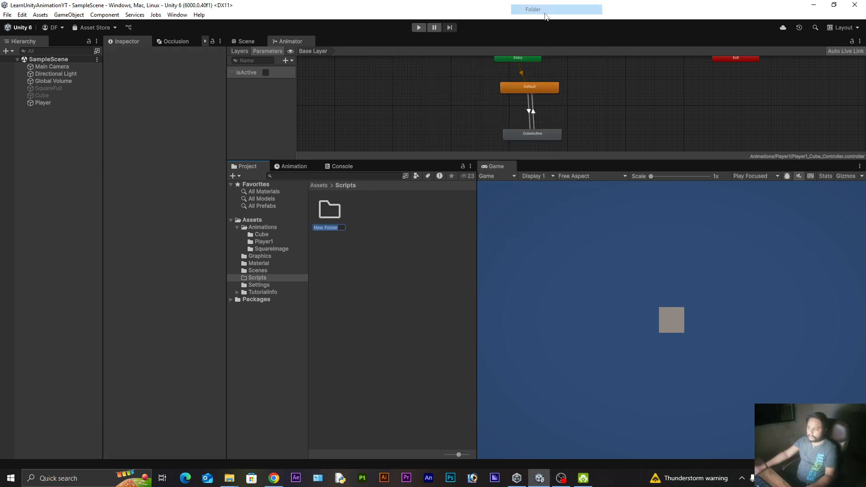
type("Play")
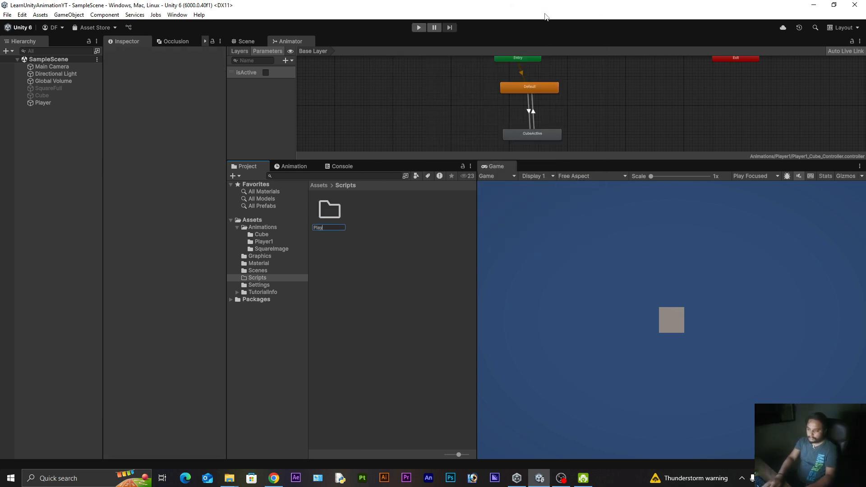
type("erCuber")
key("Return")
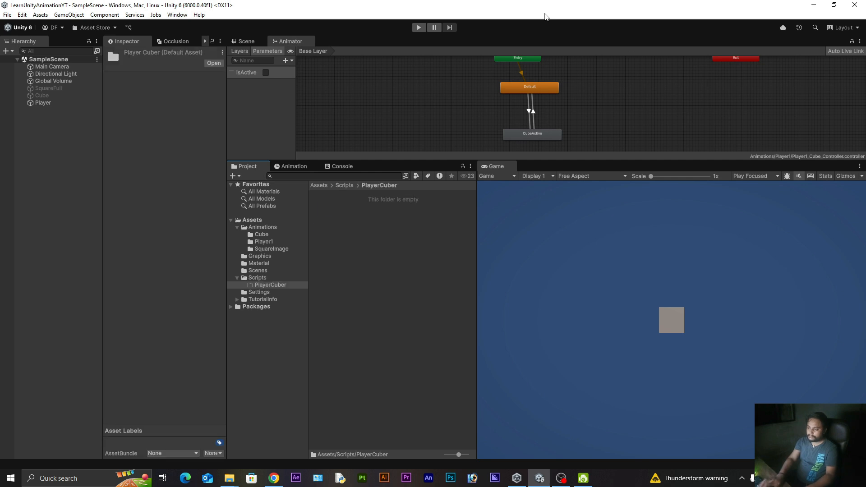
Step: Rename the PlayerCuber folder to PlayerCube and open it
left_click(349, 184)
key("F2")
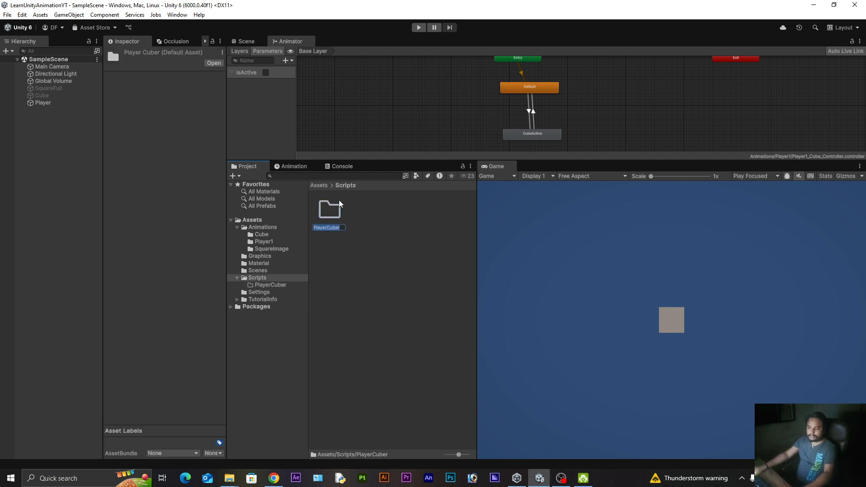
key("Right")
key("BackSpace")
key("Return")
double_click(339, 198)
Step: Create a MonoBehaviour script named playerCuberControl in the PlayerCube folder and open it in the code editor
right_click(382, 218)
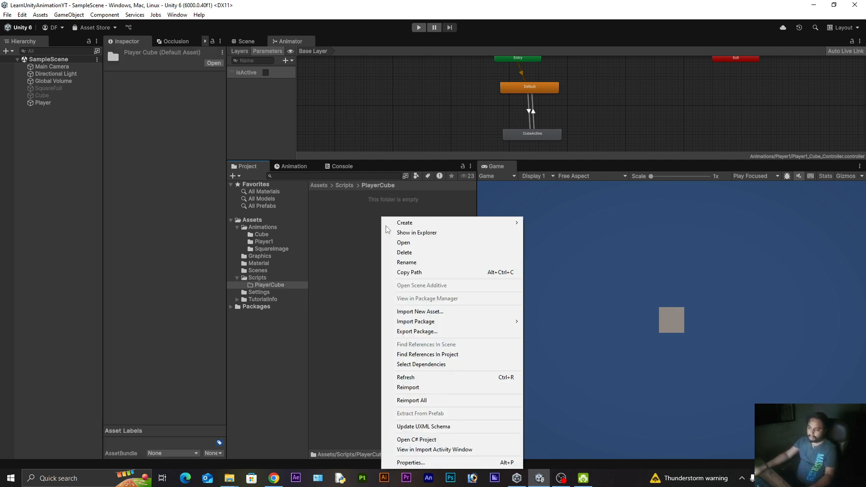
mouse_move(459, 223)
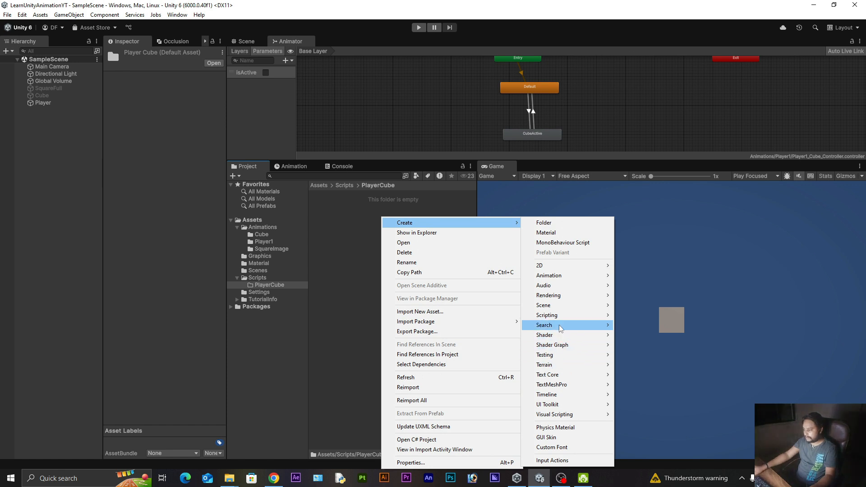
mouse_move(562, 318)
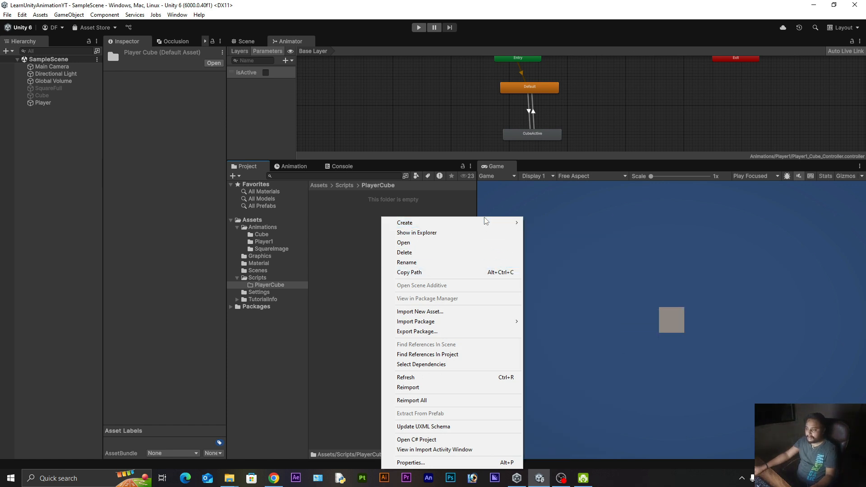
left_click(637, 315)
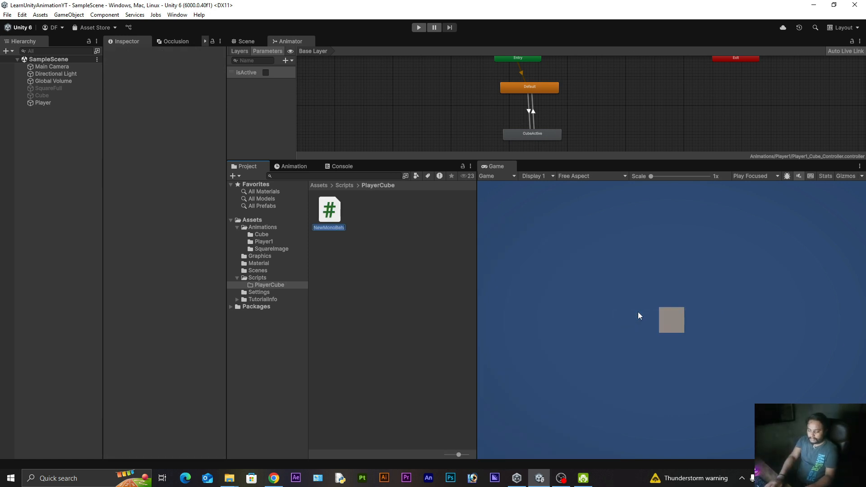
type("pla")
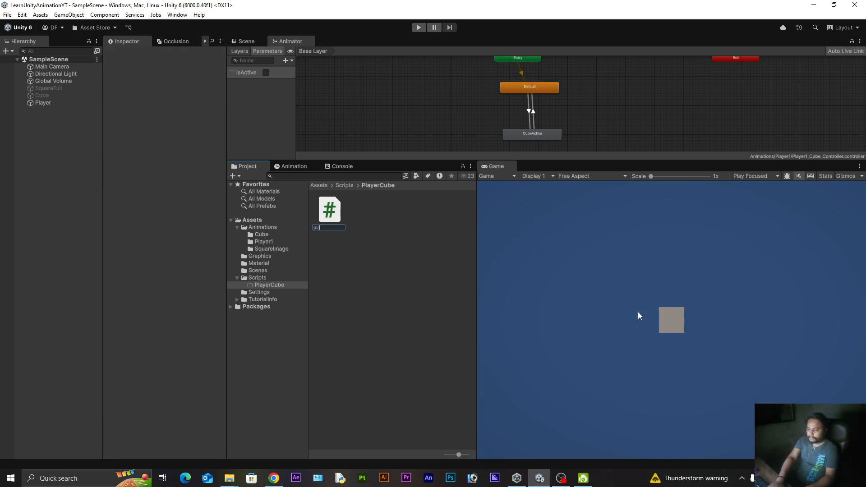
type("yerCube")
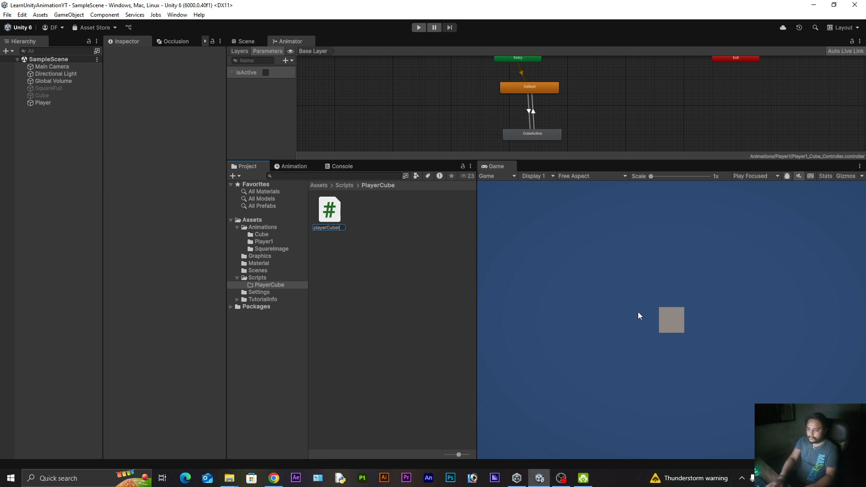
type("rControl")
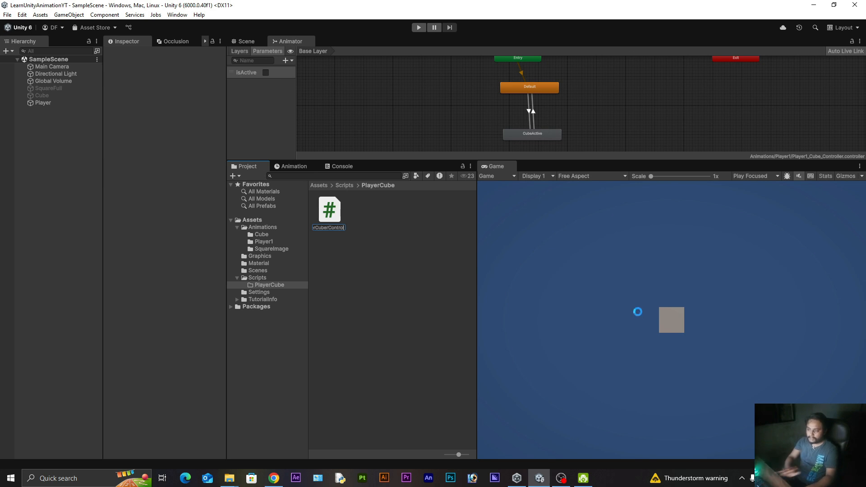
key("Return")
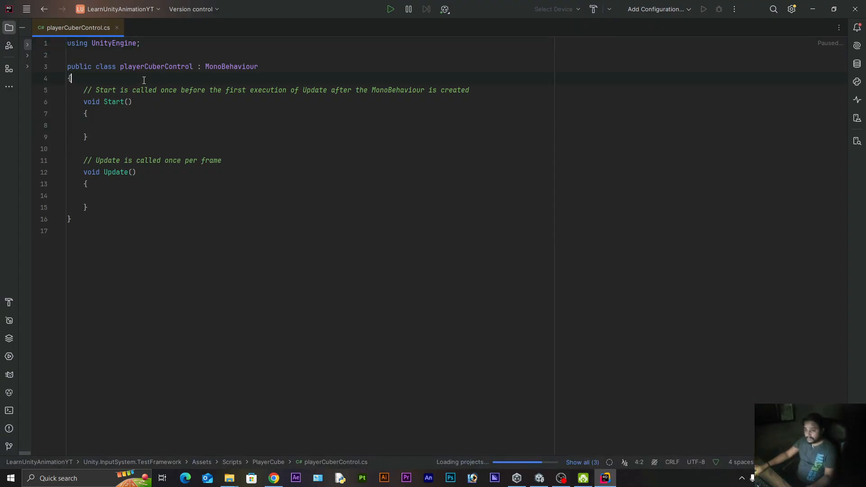
Step: Switch back to Unity and inspect the Animator component of the Player object
left_click(821, 5)
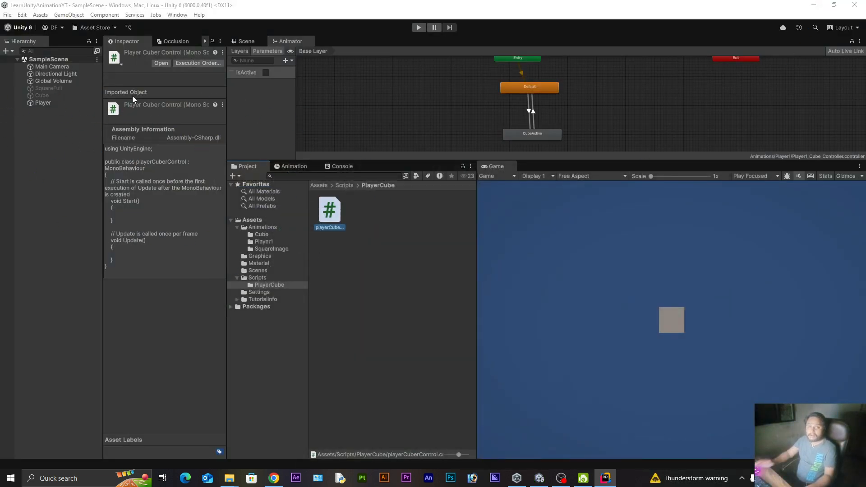
left_click(48, 102)
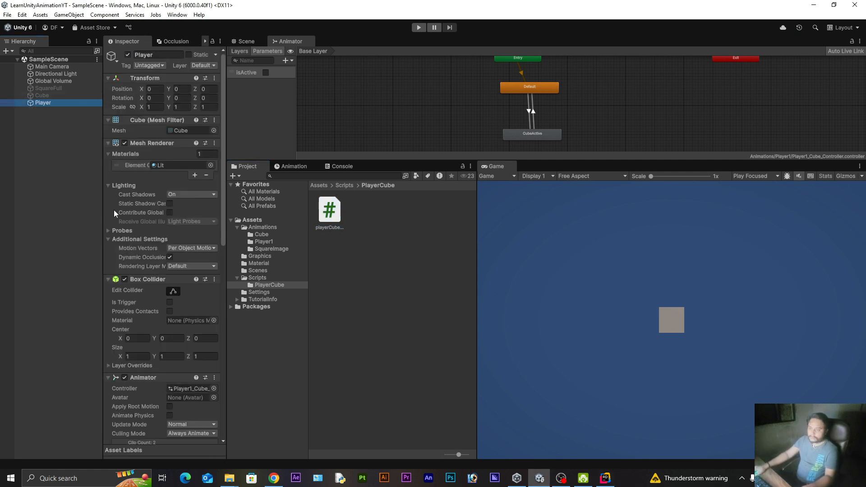
scroll(133, 288, "down", 3)
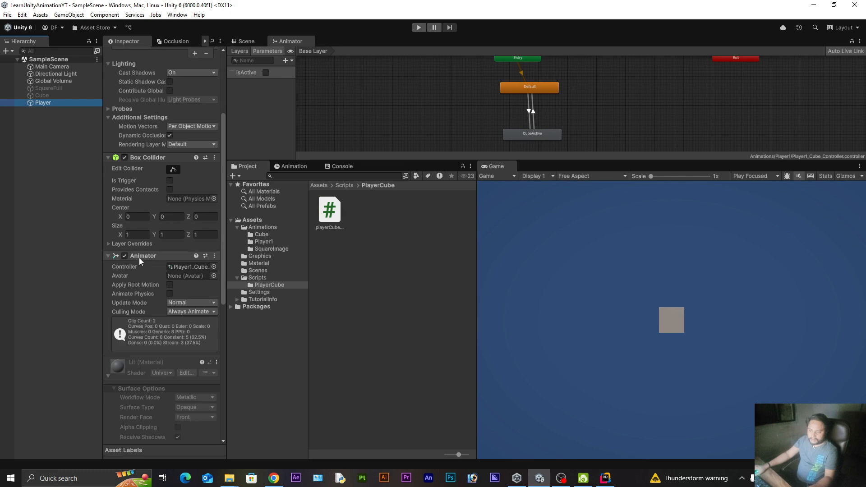
Step: Switch to the code editor and declare the field public Animator animator; at the start of the playerCuberControl class
key("alt+Tab")
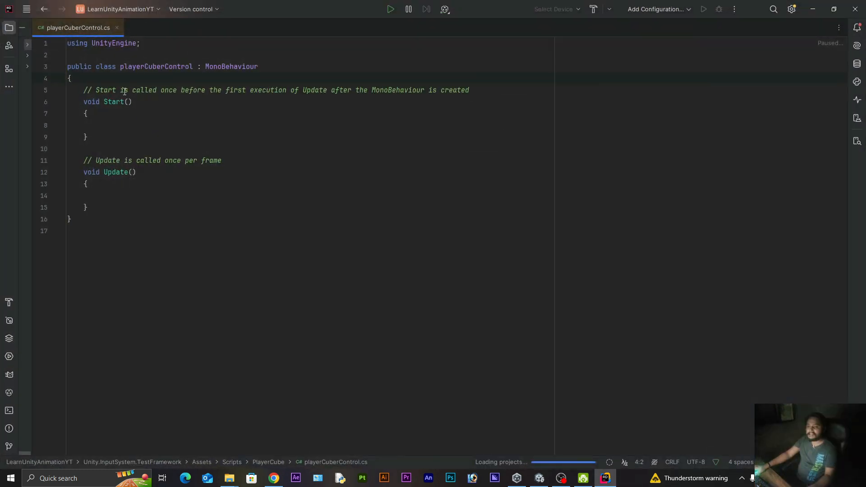
key("Return")
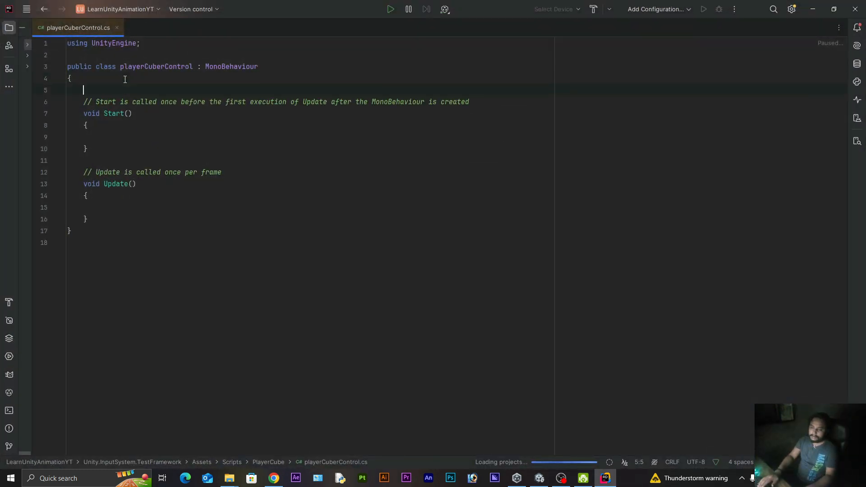
type("publc")
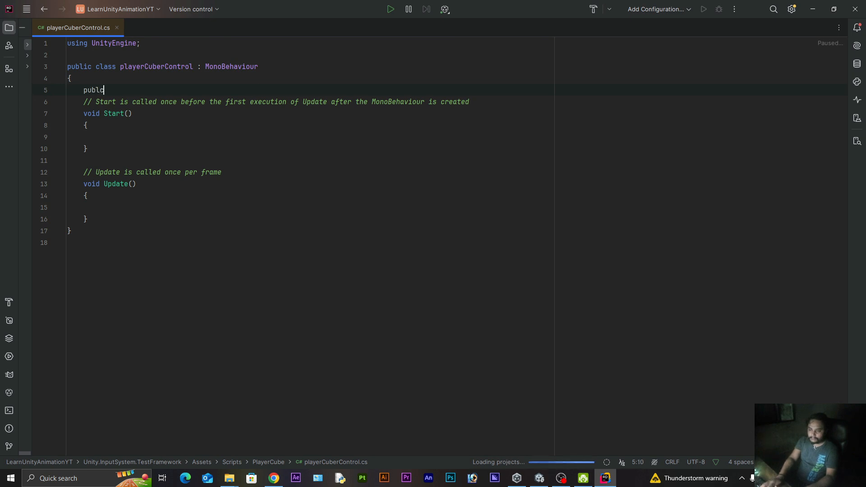
key("BackSpace")
type("ic Anim")
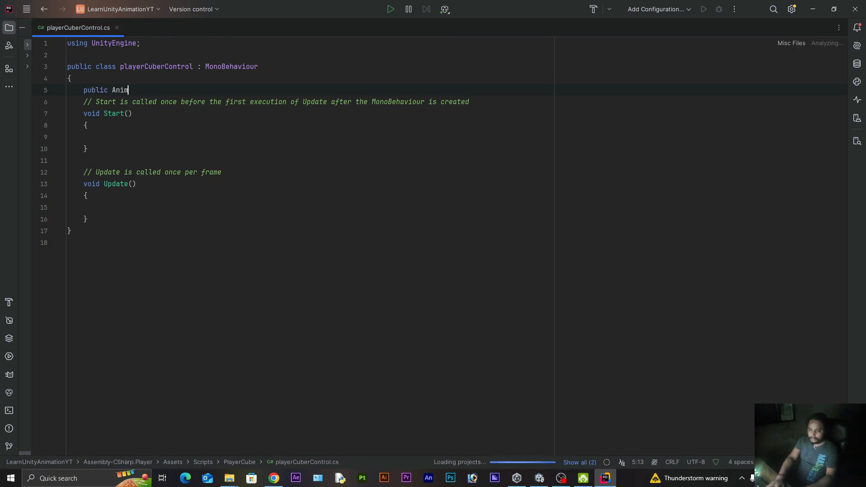
type("ator ")
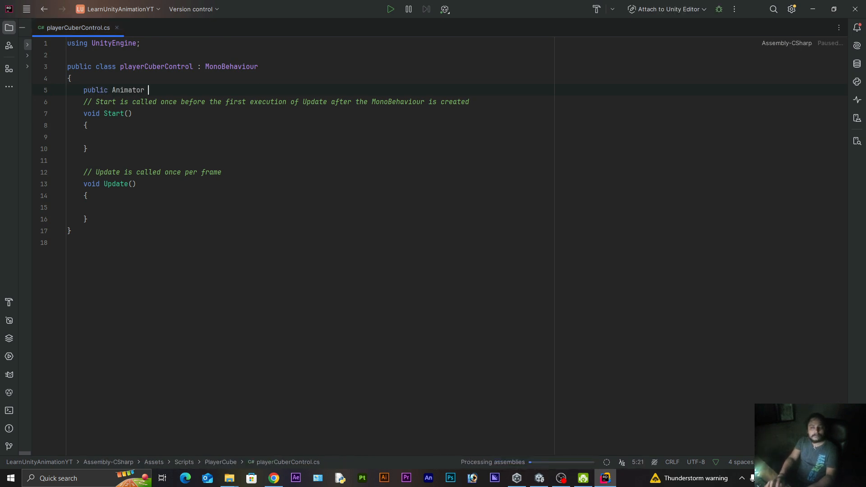
type("animator;")
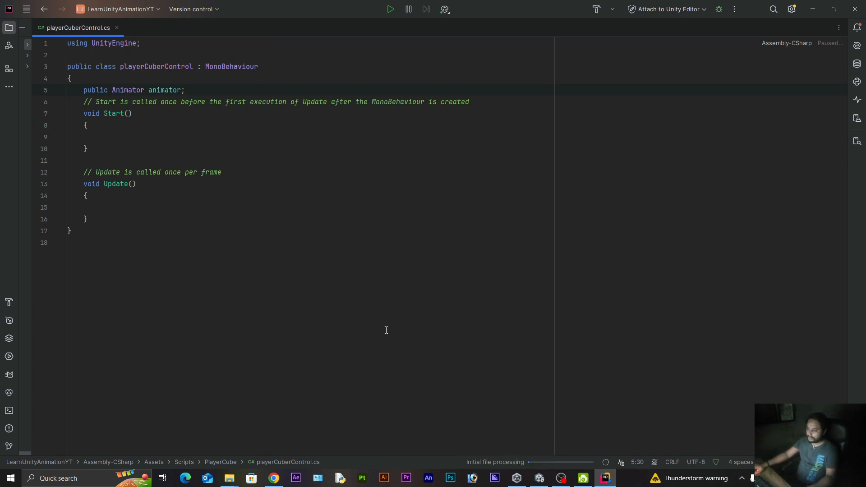
Step: Add an if block to Update with the condition Input.GetKeyDown(KeyCode.Space) and an empty body in braces
left_click(177, 211)
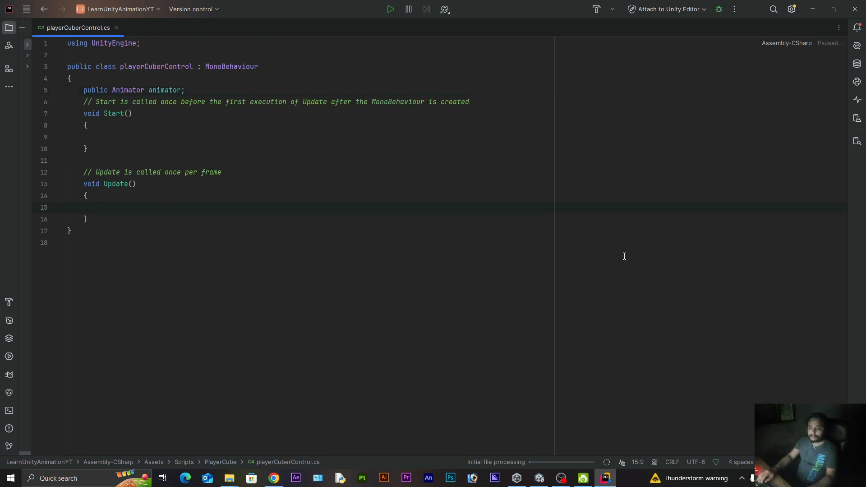
type("if(")
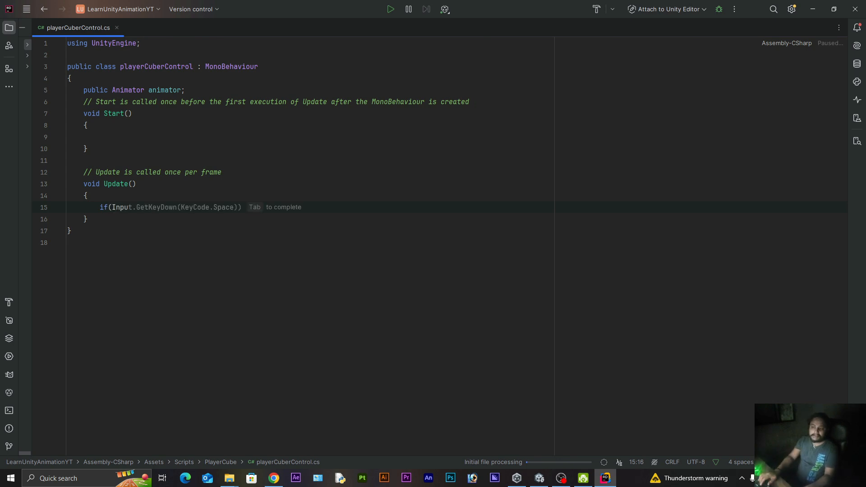
type("Inpu")
key("Tab")
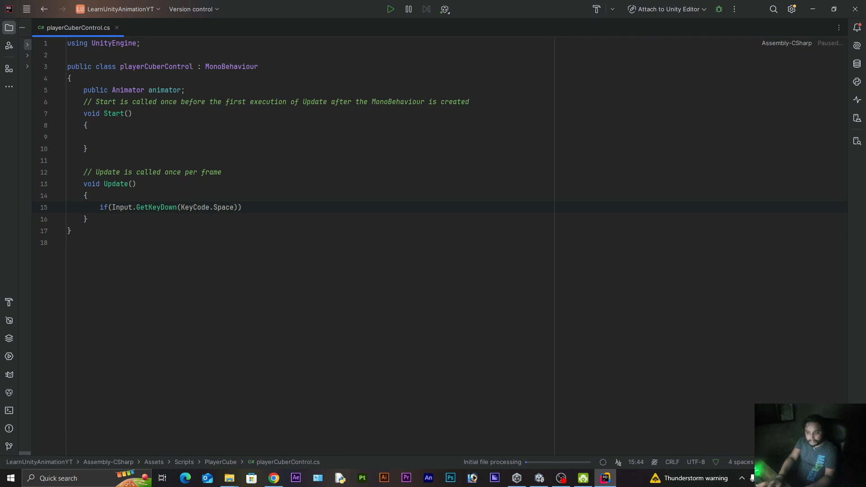
key("Return")
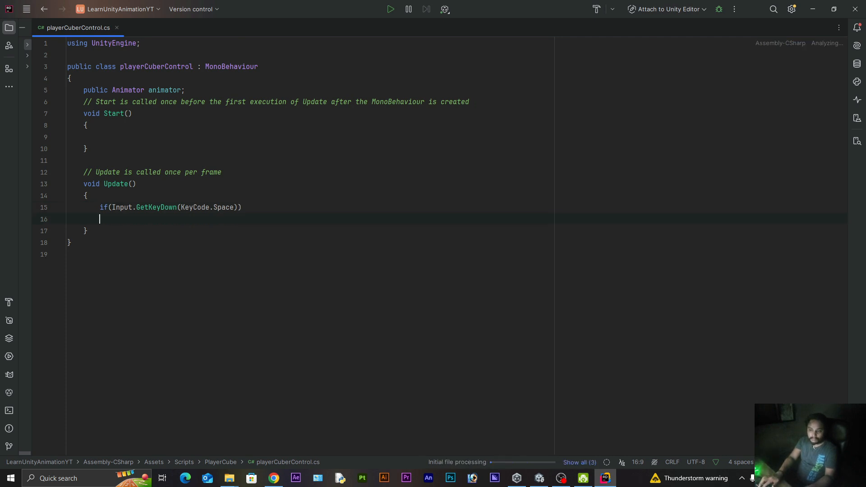
type("{")
key("Return")
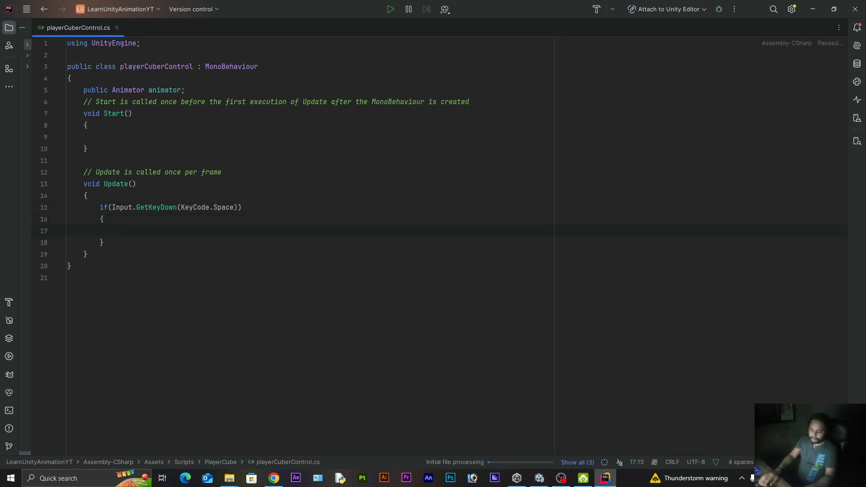
type("anim")
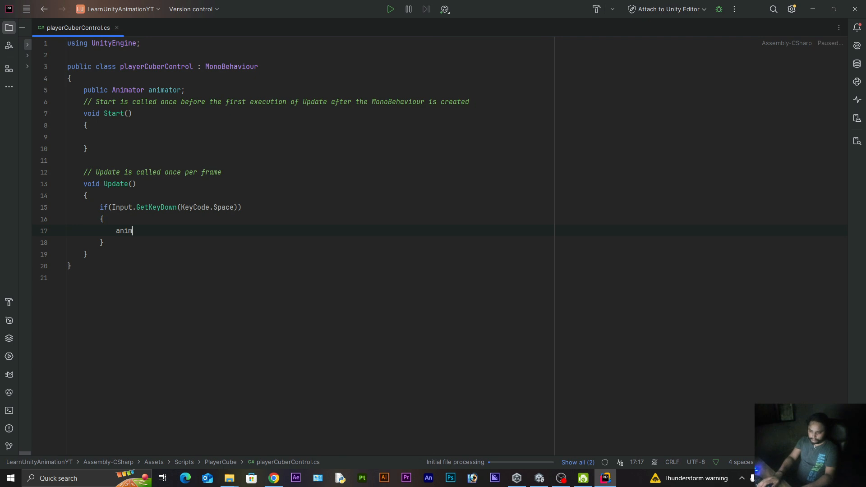
key("BackSpace")
key("BackSpace")
key("BackSpace")
key("BackSpace")
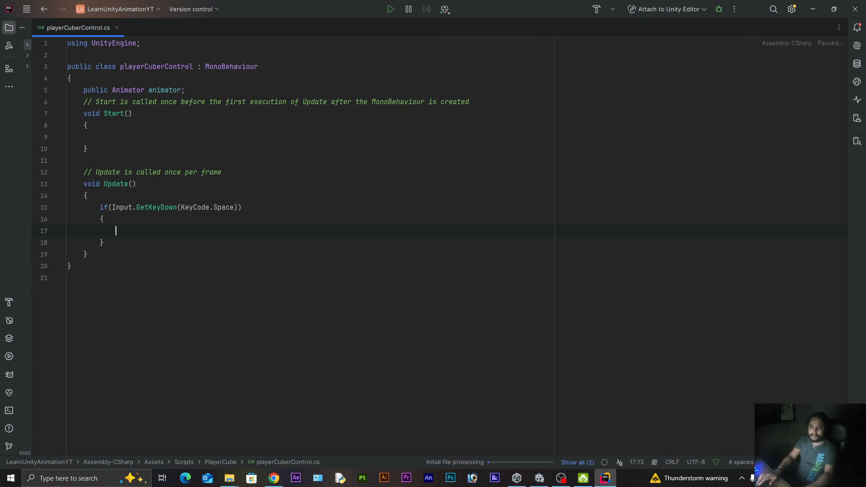
key("Up")
key("Up")
key("Up")
key("Up")
key("Up")
key("Up")
key("Up")
key("Up")
key("Up")
key("Up")
key("Up")
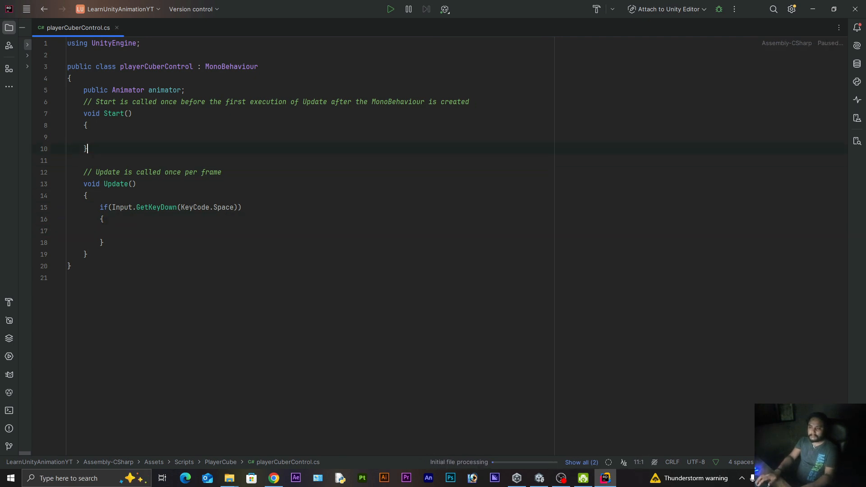
key("Down")
key("Down")
key("Down")
key("Down")
key("Down")
key("Down")
key("Down")
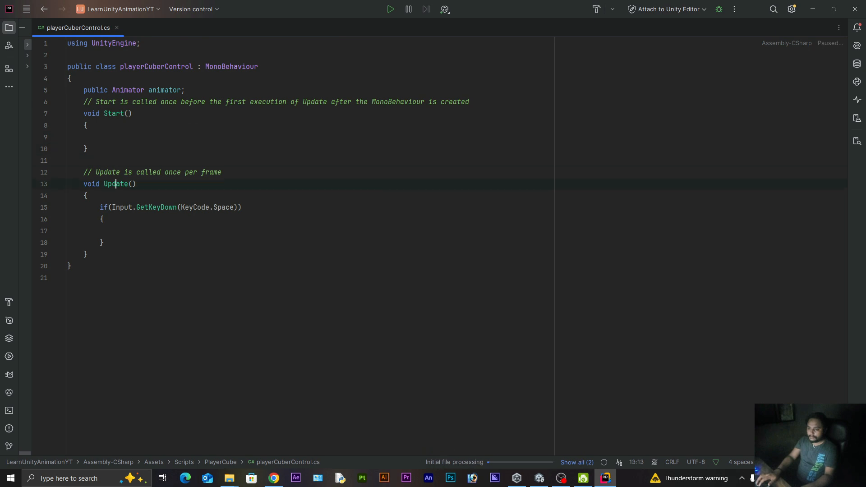
Step: Inside the Space key block, add a nested if block with the condition animator.GetBool("isActive") == 0 and an empty body in braces
key("Down")
type("if(")
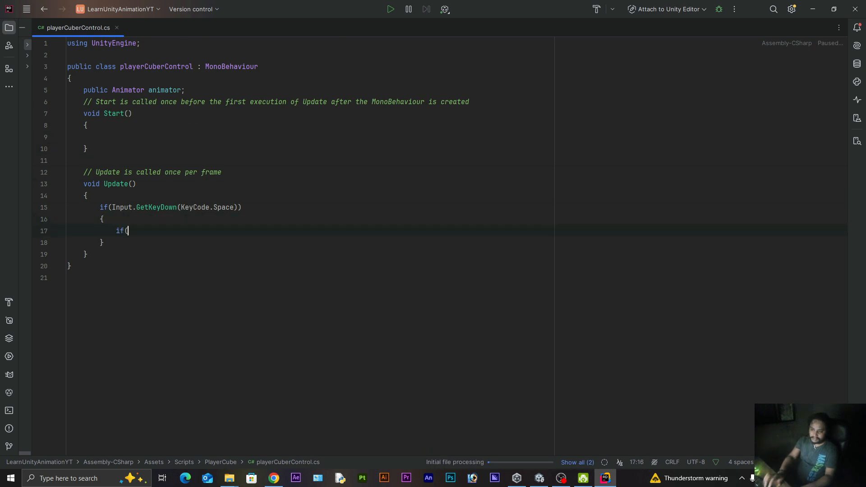
type("animator")
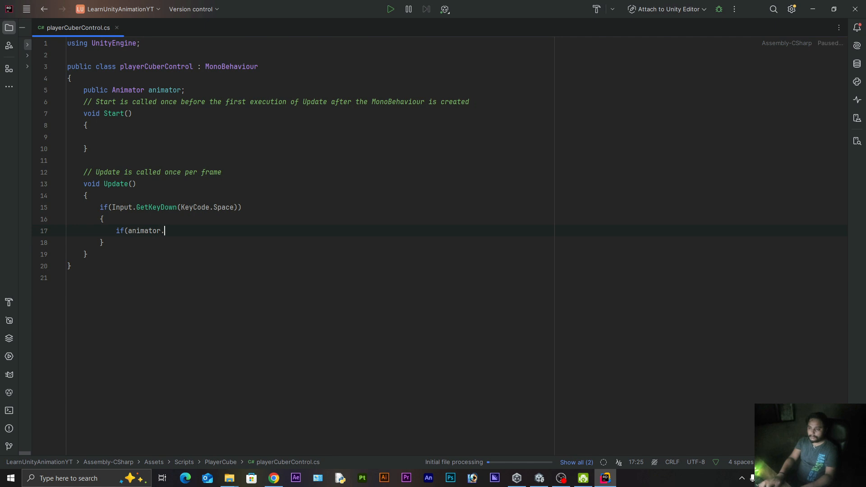
type(".")
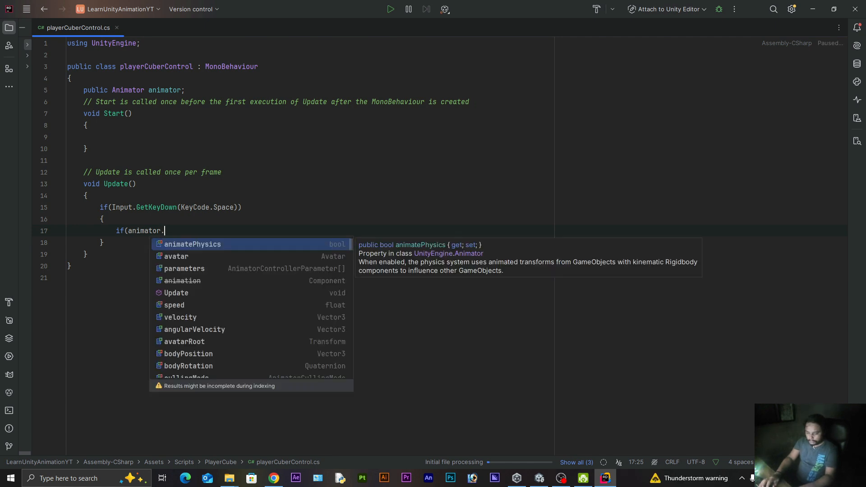
type("GetBool")
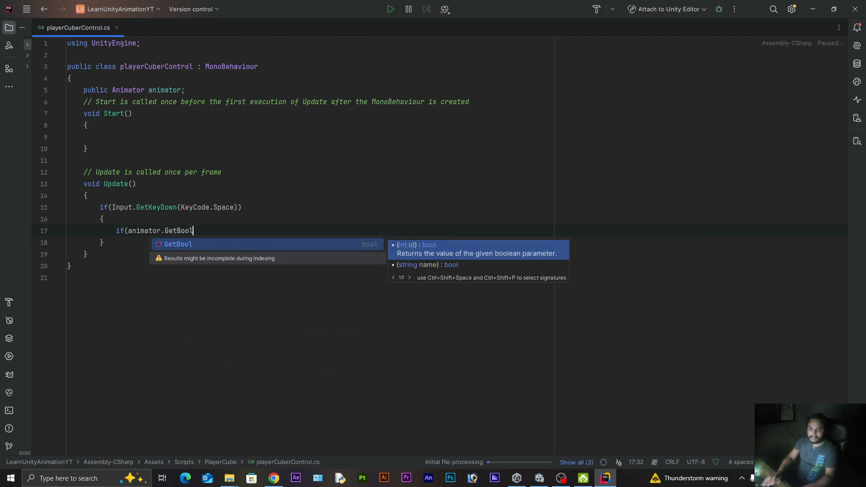
type("(")
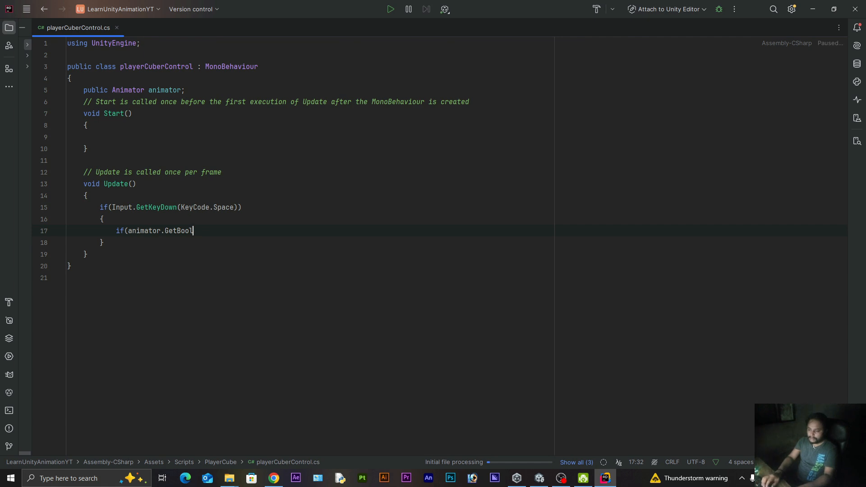
type("\"")
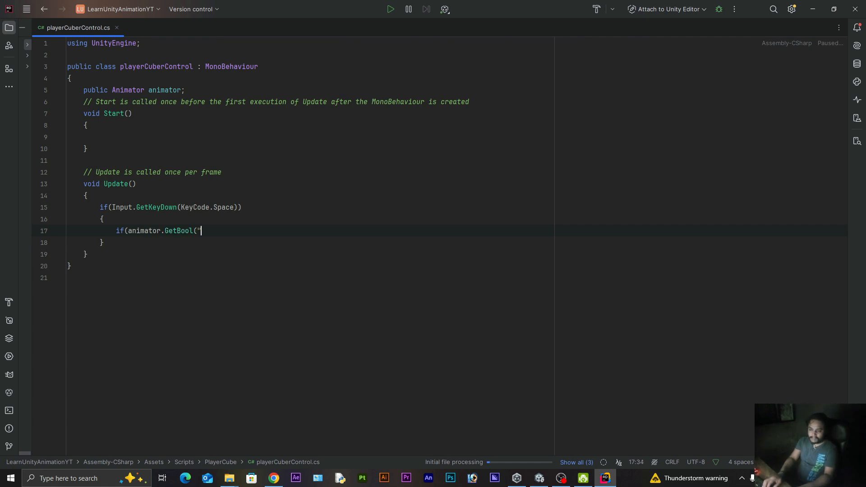
type("isActive")
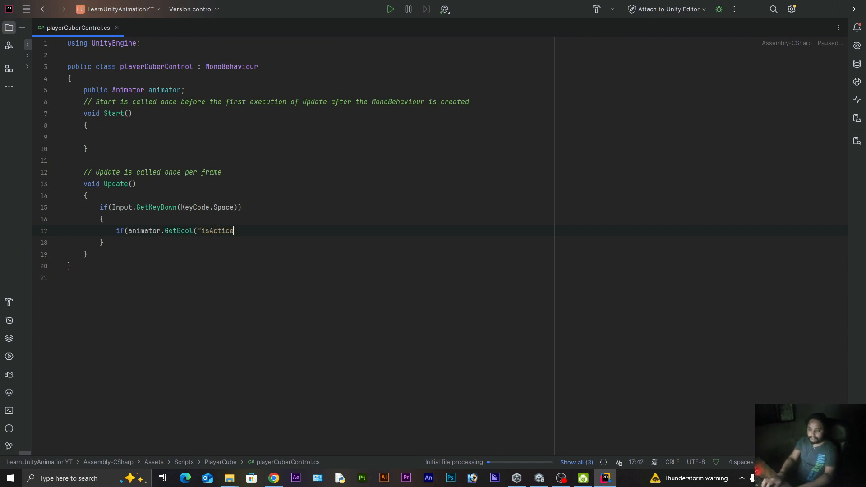
type("\"")
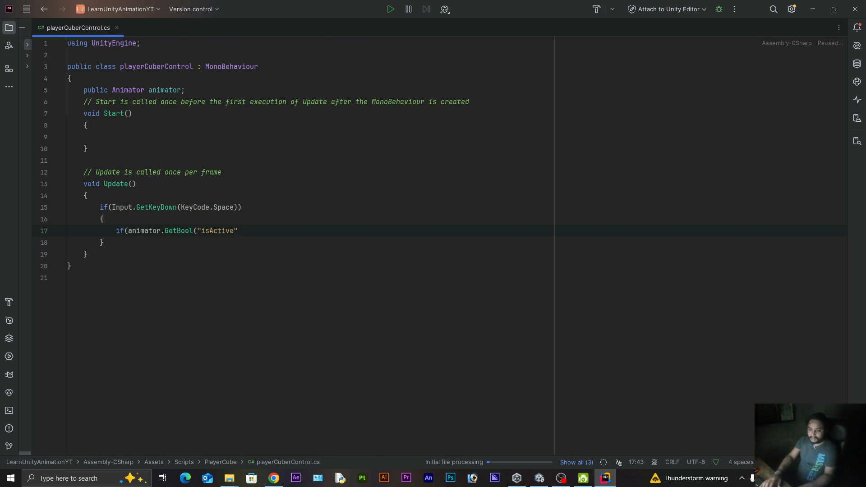
type(")")
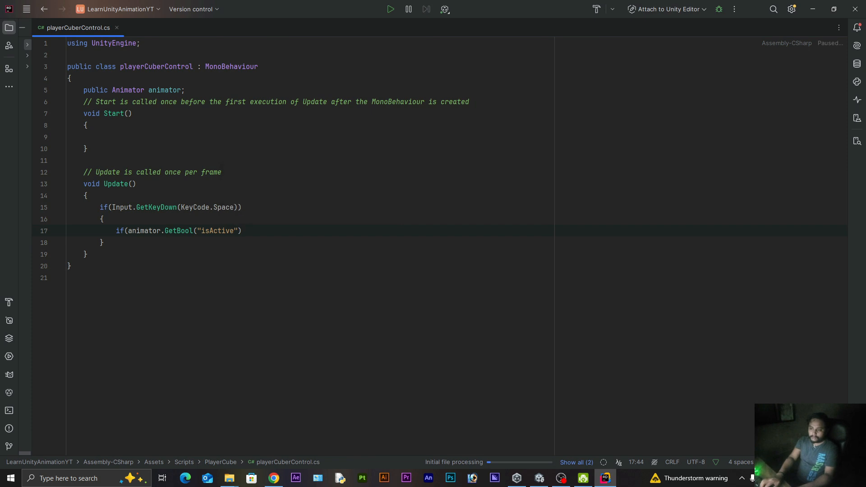
type(" == ")
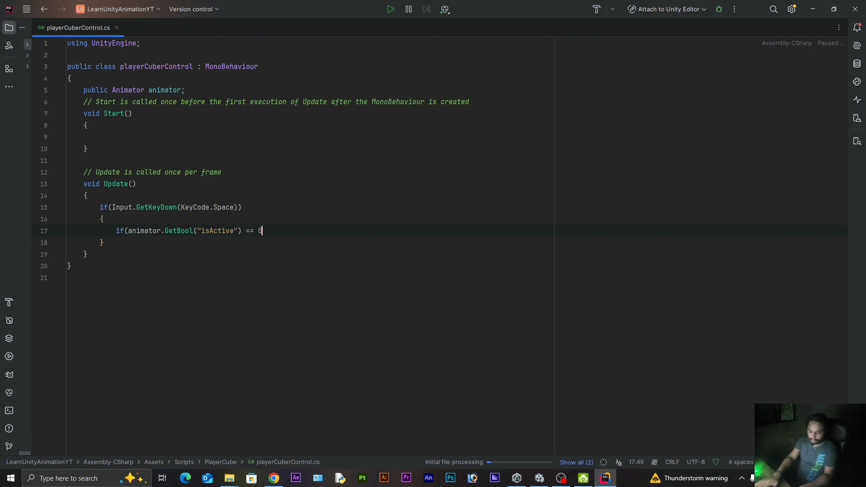
type("0)")
key("Return")
type("{")
key("Return")
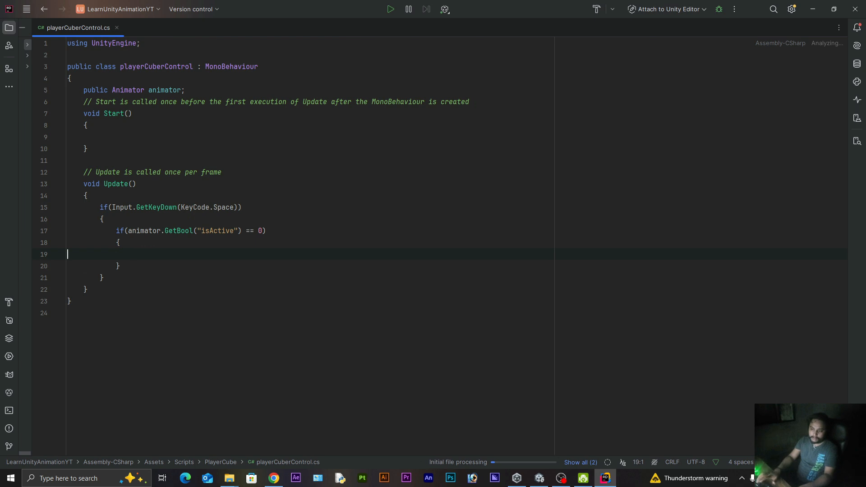
Step: Write the statement animator.SetBool("isActive", 1); inside the nested if block
key("Tab")
key("Tab")
key("Tab")
type("anima")
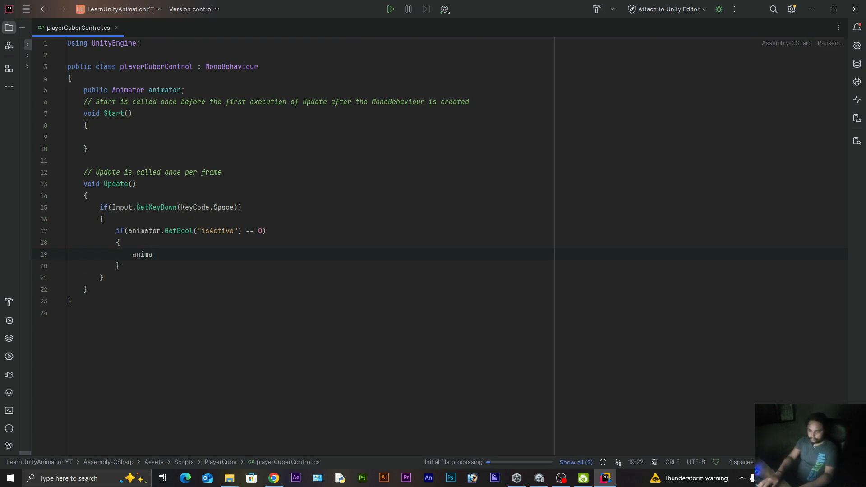
type("tor.Set")
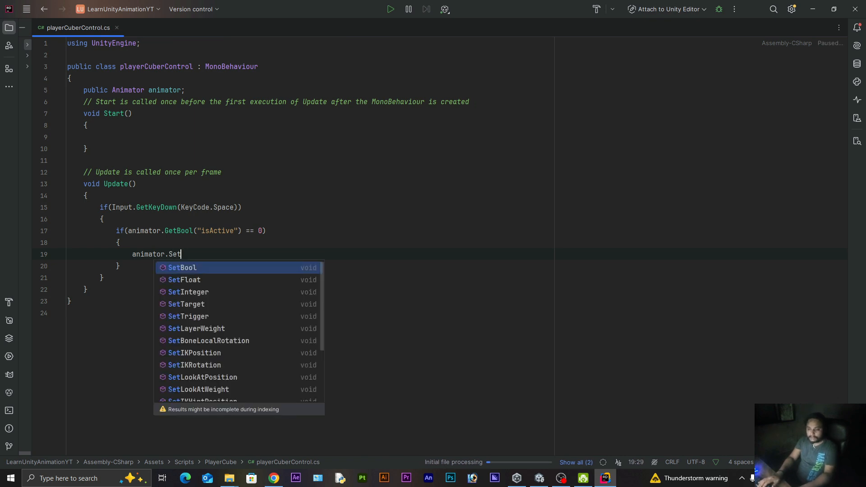
key("Return")
type("\"")
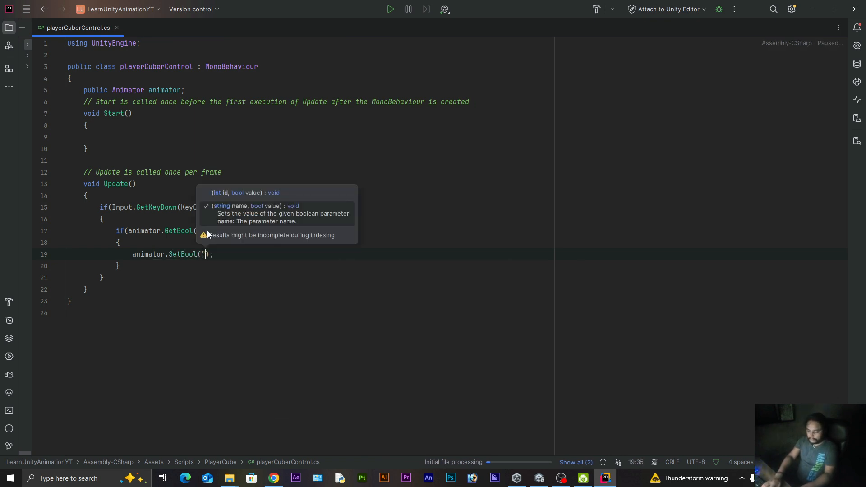
type("isActiv")
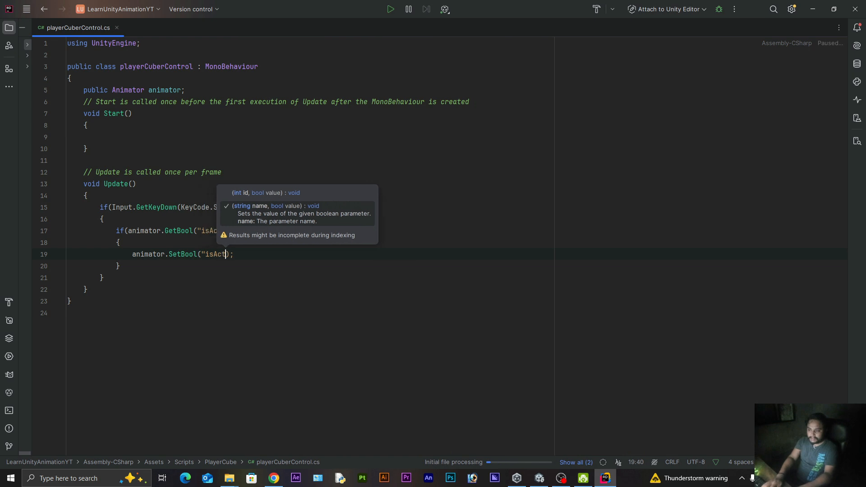
type("e\", ")
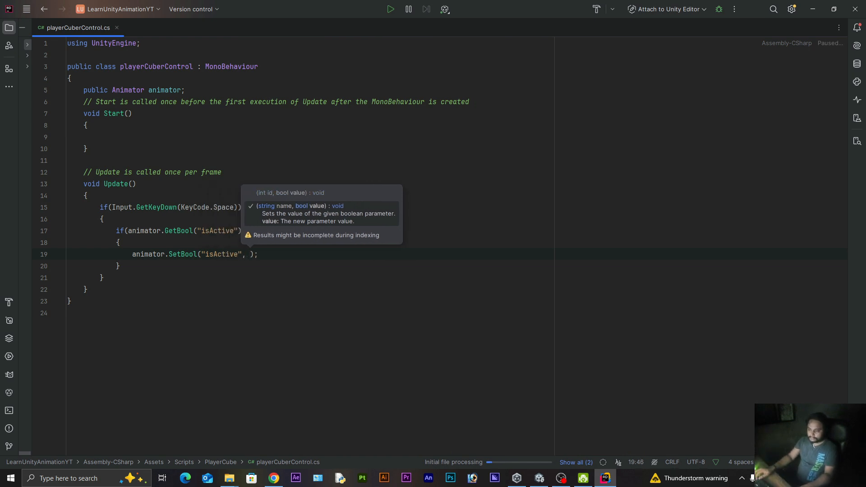
type("1")
key("End")
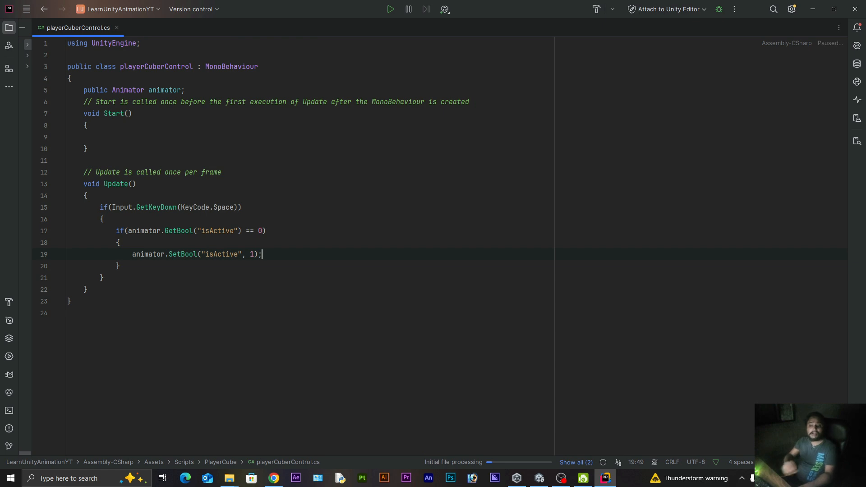
Step: Change the second argument of the SetBool call to true
key("Left")
key("Left")
key("BackSpace")
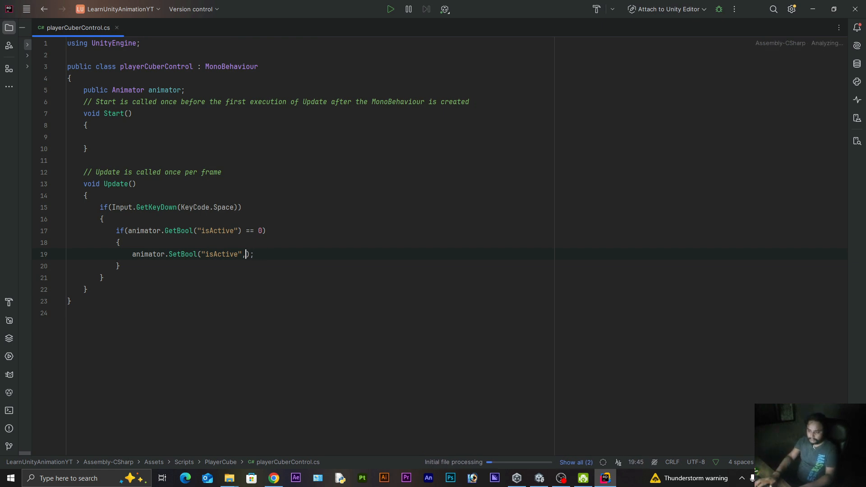
type("true")
Step: Change the nested if condition to compare animator.GetBool("isActive") with false
key("Up")
key("Up")
key("Left")
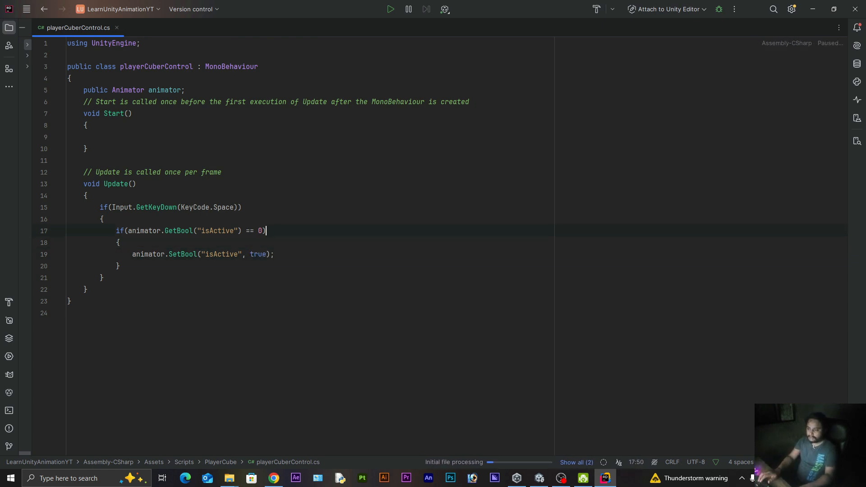
key("BackSpace")
key("BackSpace")
type("false")
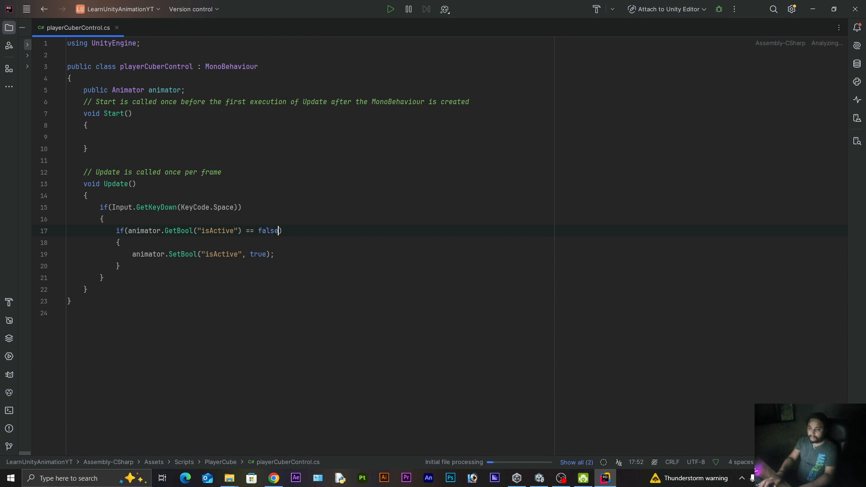
Step: Add an else branch with an empty body in braces after the nested if block
key("Down")
key("Down")
key("Up")
key("Down")
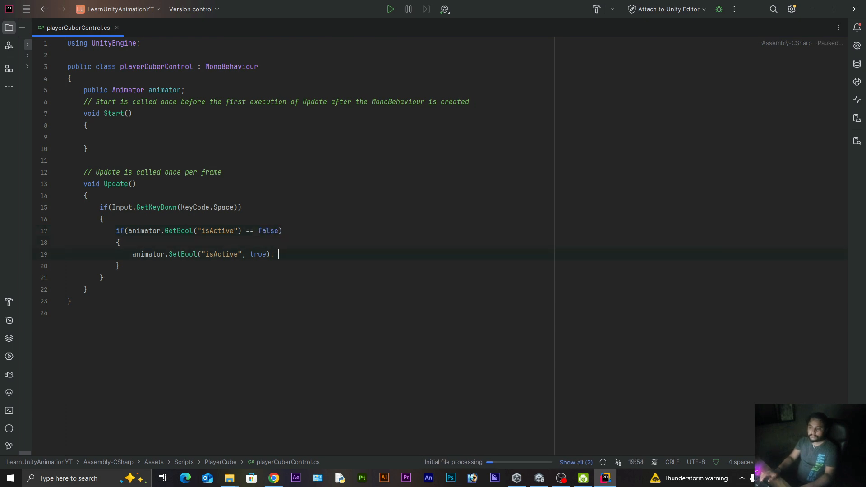
key("Left")
key("Down")
key("Return")
type("else")
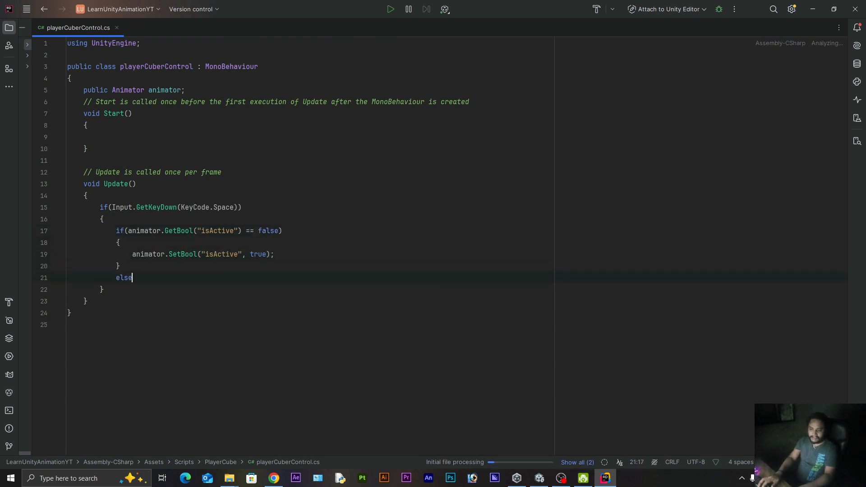
key("Return")
type("{}")
key("Left")
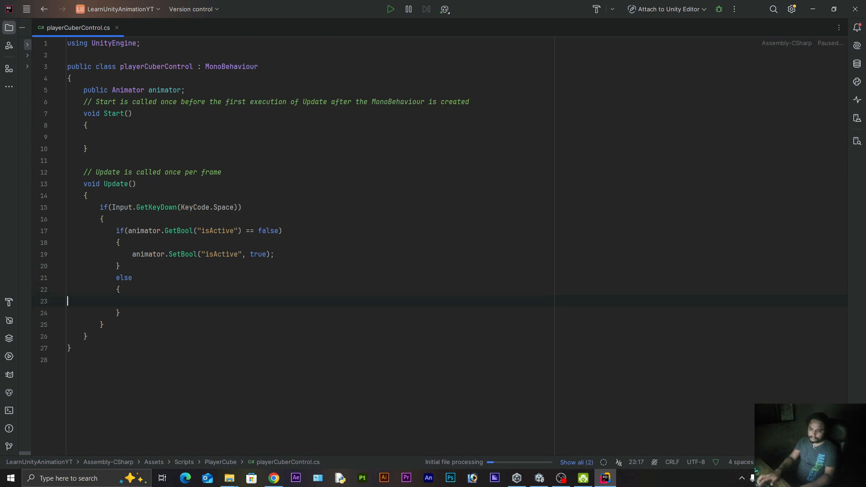
key("Return")
Step: Copy the animator.SetBool("isActive", true); line from the nested if block into the else block
key("Up")
key("Up")
key("Up")
key("Up")
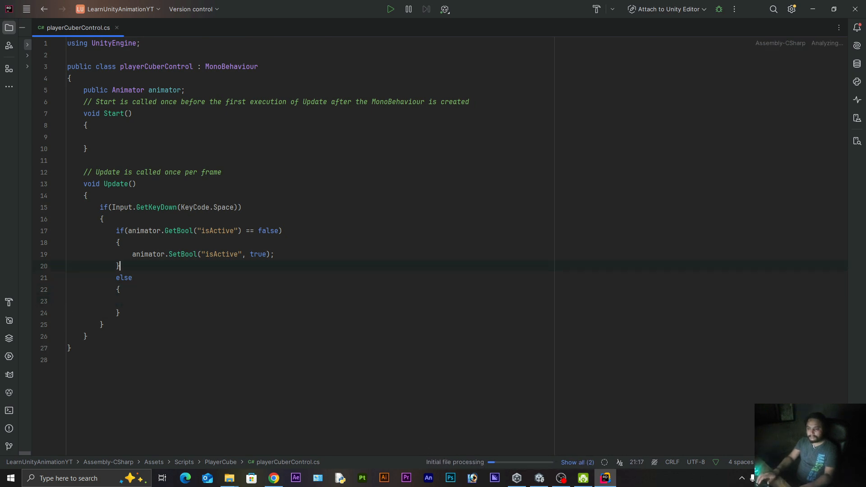
key("Home")
key("shift+End")
key("ctrl+c")
key("Down")
key("Down")
key("Down")
key("Down")
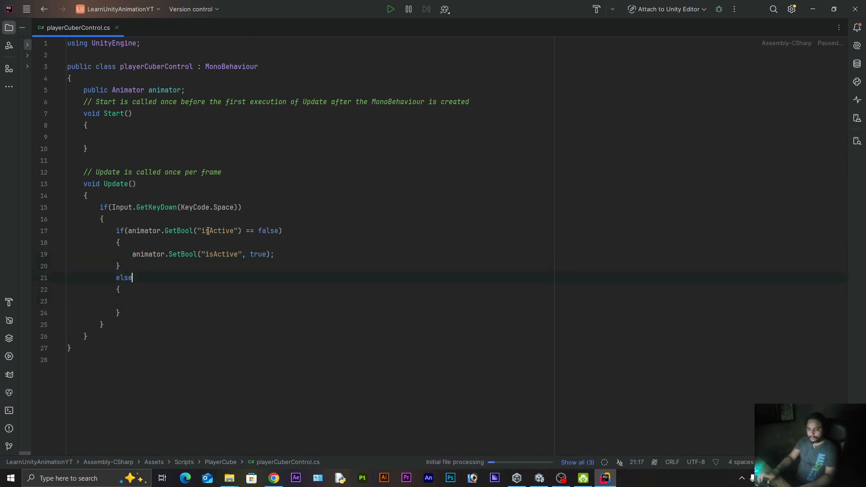
key("ctrl+v")
key("Left")
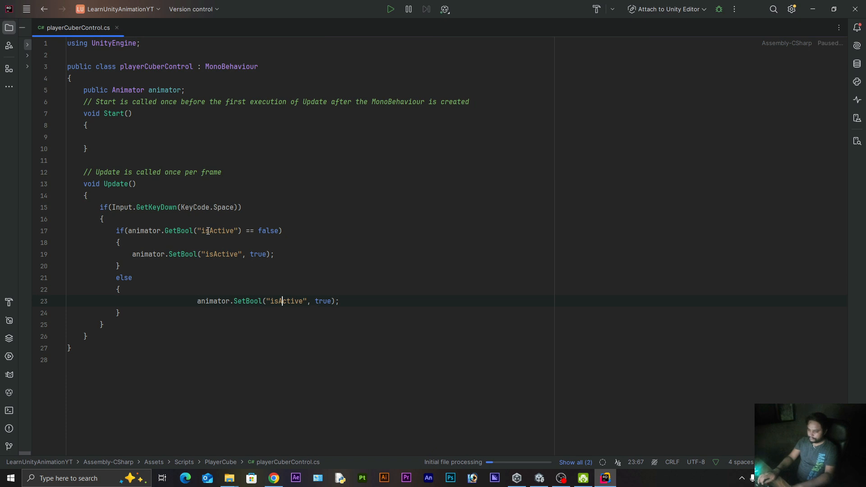
Step: Remove the excess indentation before the SetBool line in the else block so it aligns with the one above
key("Left")
key("Left")
key("Left")
key("Left")
key("Left")
key("BackSpace")
key("BackSpace")
key("BackSpace")
key("BackSpace")
key("BackSpace")
key("BackSpace")
key("BackSpace")
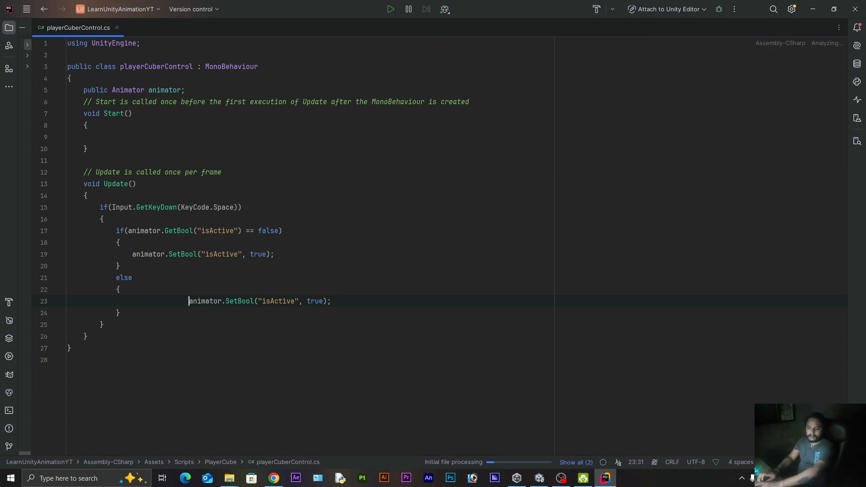
key("BackSpace")
key("BackSpace")
key("BackSpace")
key("BackSpace")
key("BackSpace")
key("BackSpace")
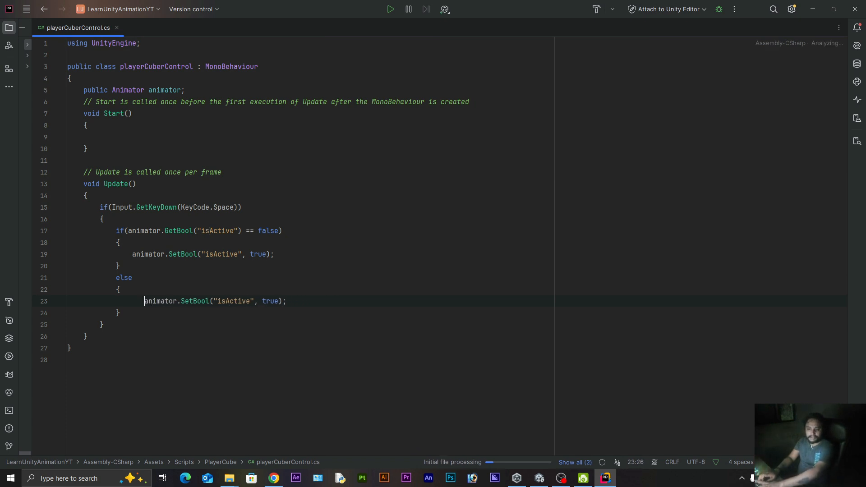
Step: Set the second argument of the else block's SetBool call to false
key("End")
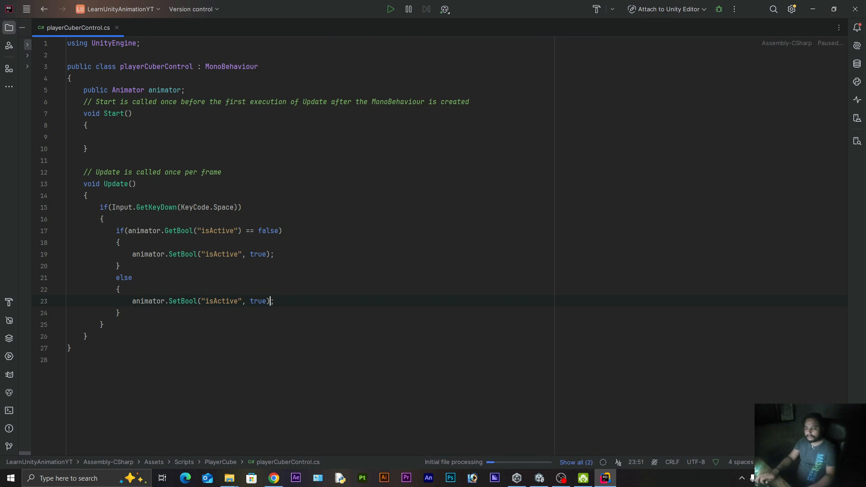
key("Left")
key("Left")
key("BackSpace")
key("BackSpace")
key("BackSpace")
key("BackSpace")
type("false")
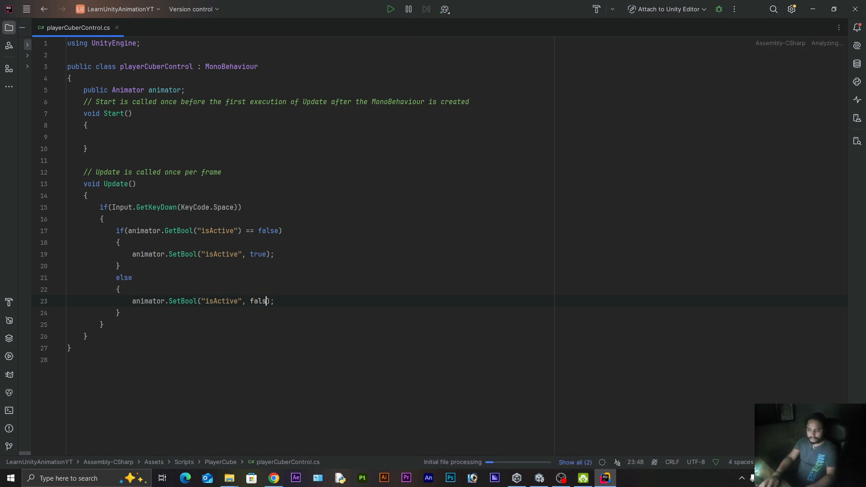
key("Right")
key("Right")
key("Right")
Step: Highlight the nested if/else block that toggles isActive to review it, and clear the selection
key("Up")
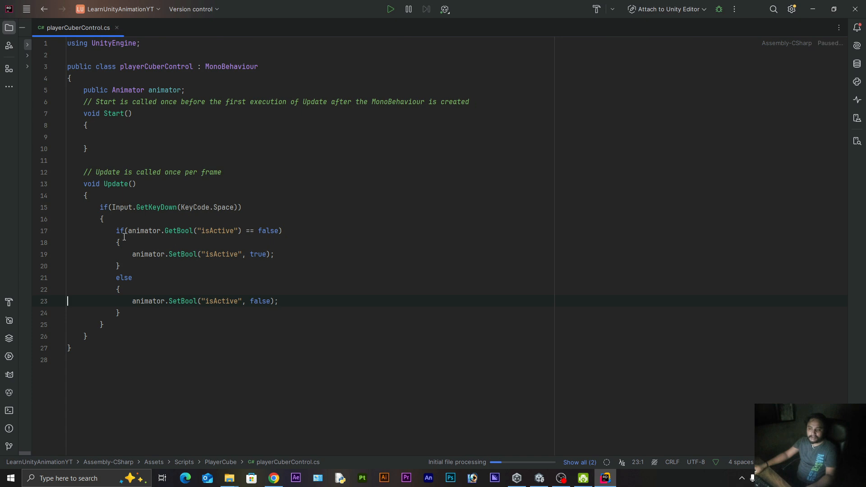
key("shift+Down")
key("shift+Down")
key("shift+Down")
key("shift+Down")
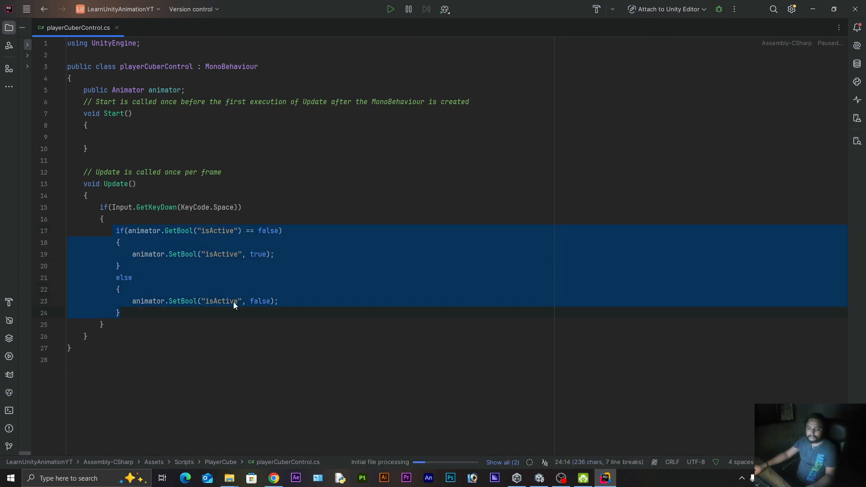
left_click(203, 323)
left_click(158, 338)
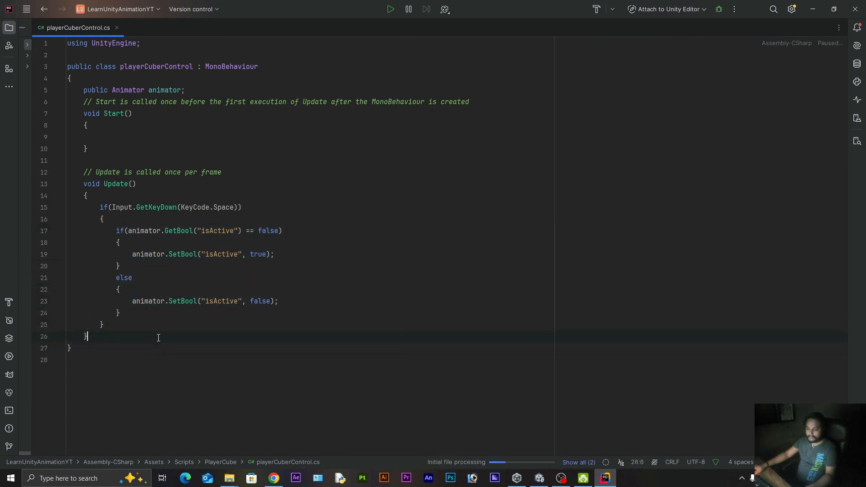
left_click(810, 12)
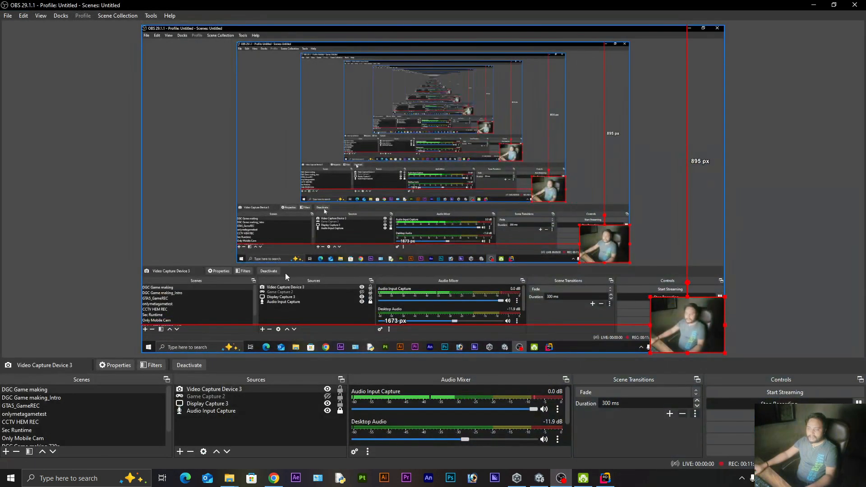
left_click(601, 470)
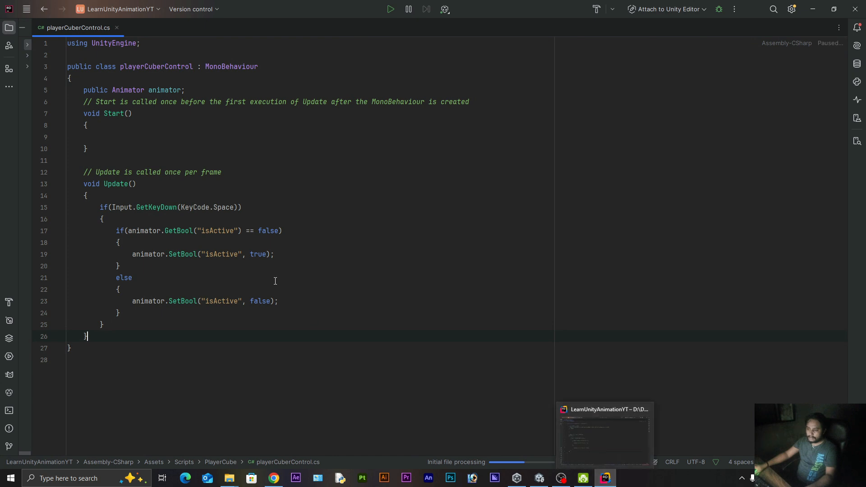
Step: Switch to the Unity editor, check the Console for script errors, and enlarge the Animator view
left_click(304, 291)
left_click(298, 236)
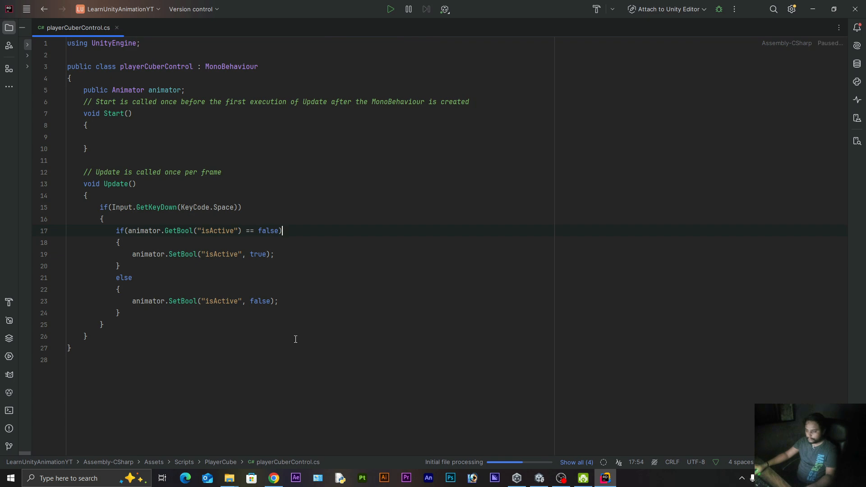
left_click(812, 9)
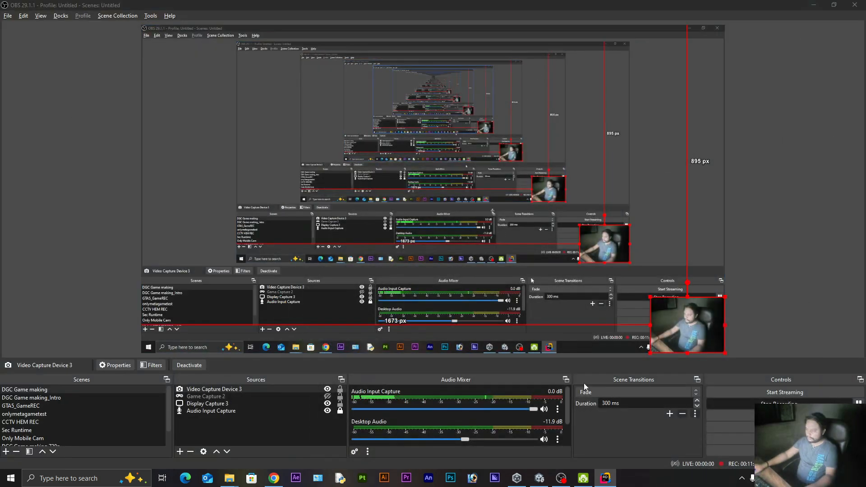
left_click(813, 5)
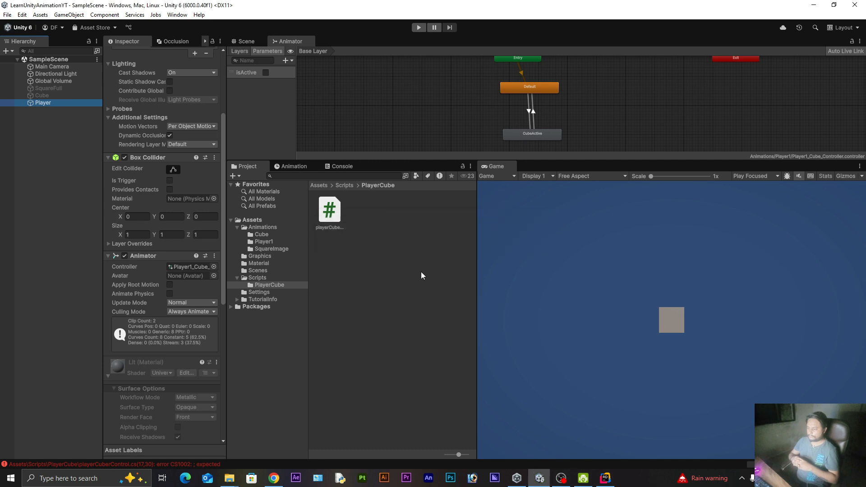
left_click(343, 167)
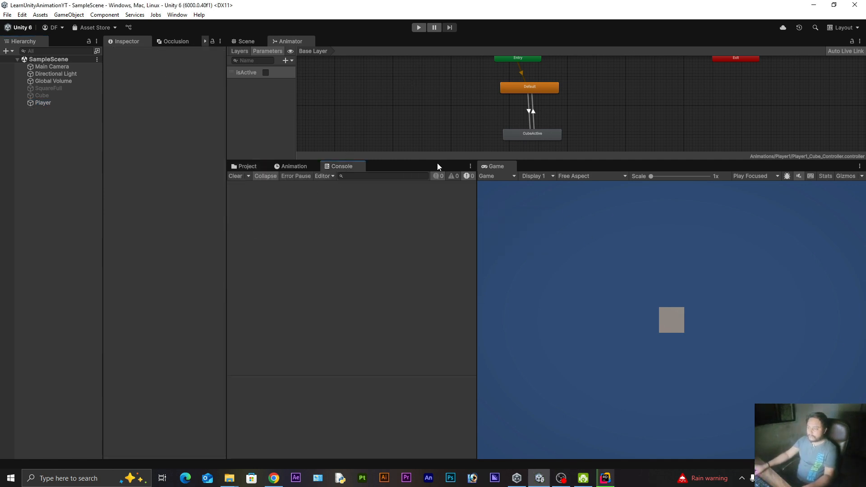
left_click_drag(438, 159, 437, 204)
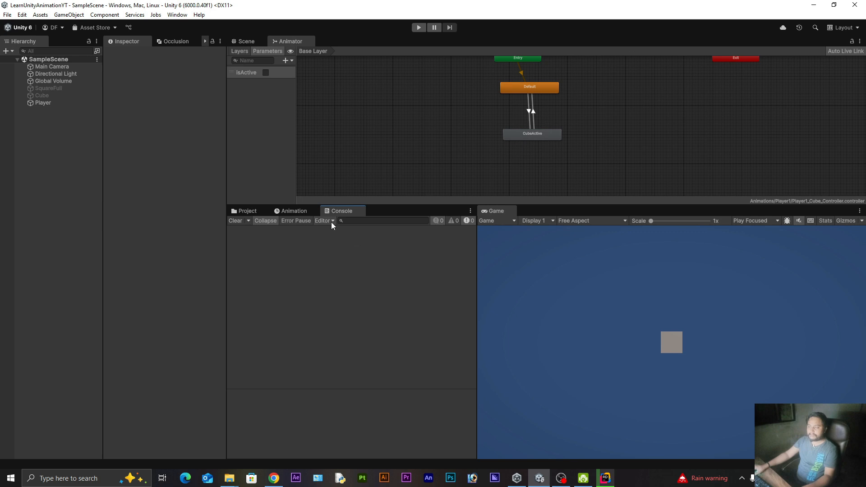
Step: Attach the script in the PlayerCube folder to the Player object and save the scene
left_click(259, 210)
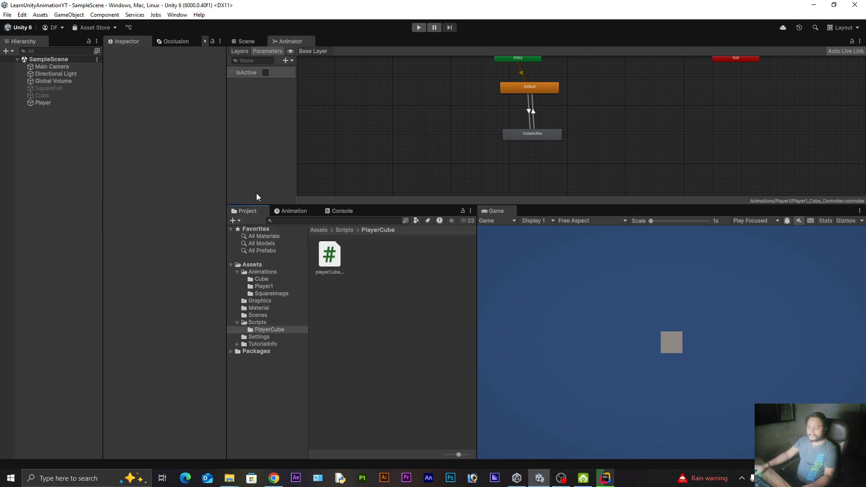
left_click(239, 42)
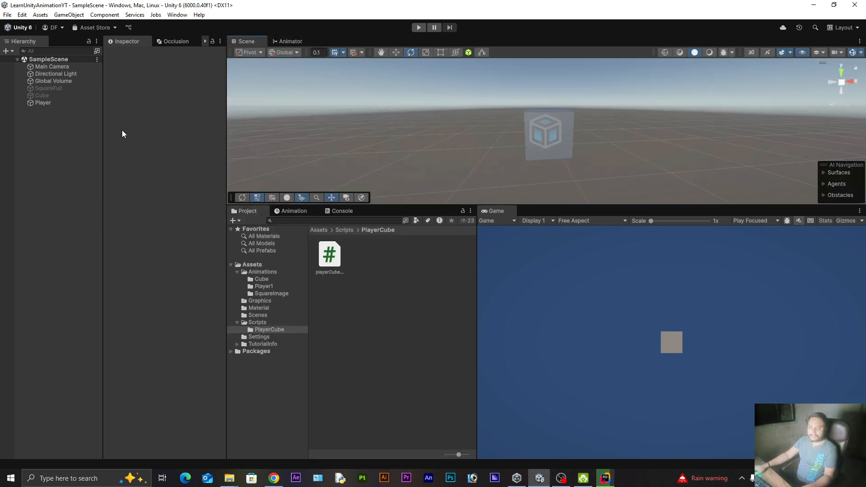
left_click(74, 103)
scroll(132, 244, "down", 10)
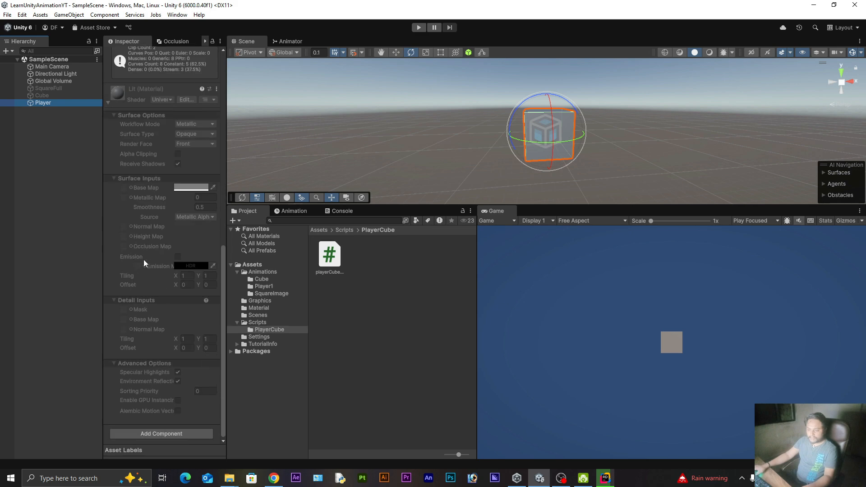
left_click(108, 102)
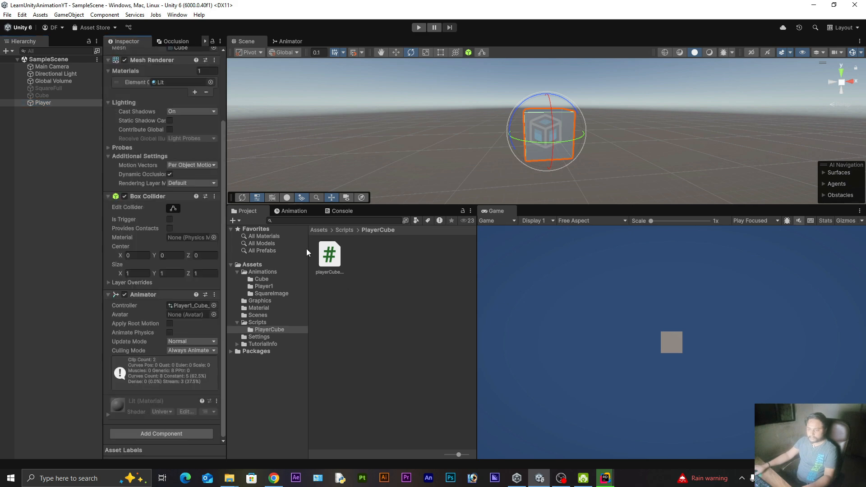
left_click_drag(329, 258, 69, 104)
key("ctrl+s")
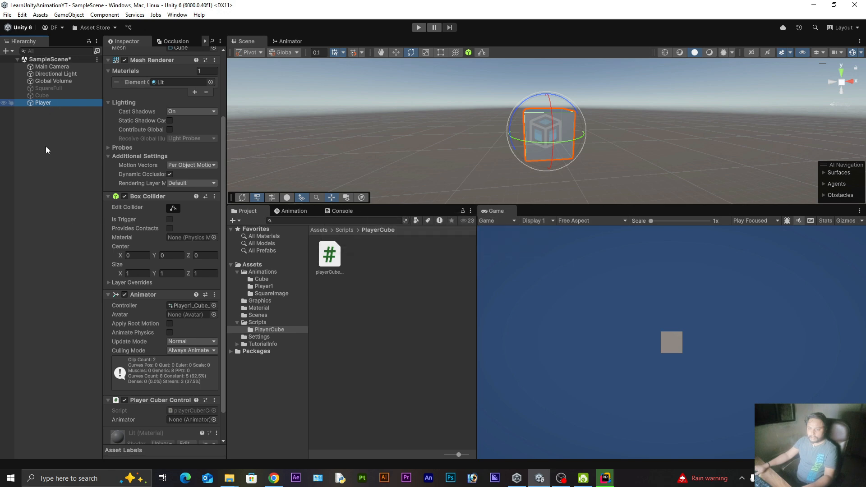
Step: Assign the Player's own Animator component to the Animator reference of the Player Cuber Control script
scroll(125, 342, "down", 2)
key("alt+Tab")
key("alt+Tab")
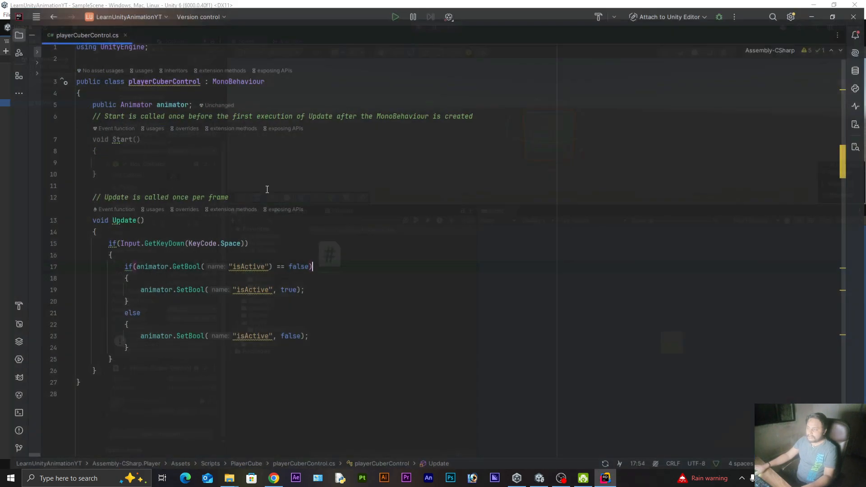
left_click(129, 102)
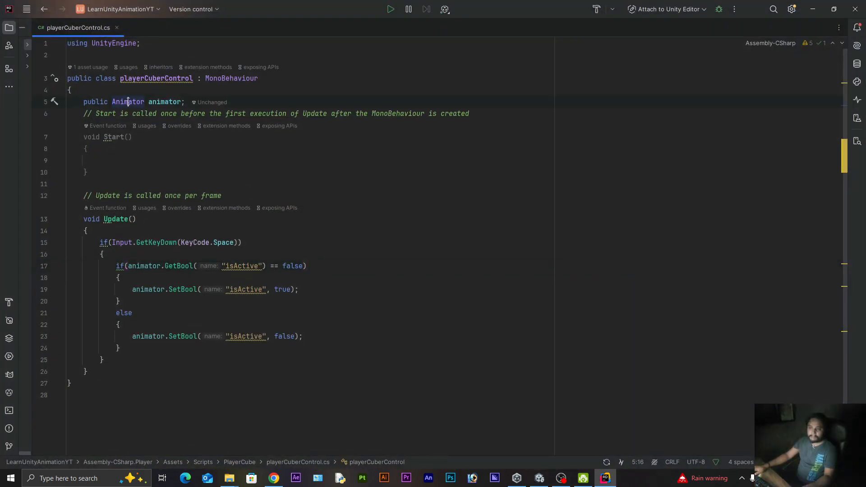
double_click(158, 101)
key("alt+Tab")
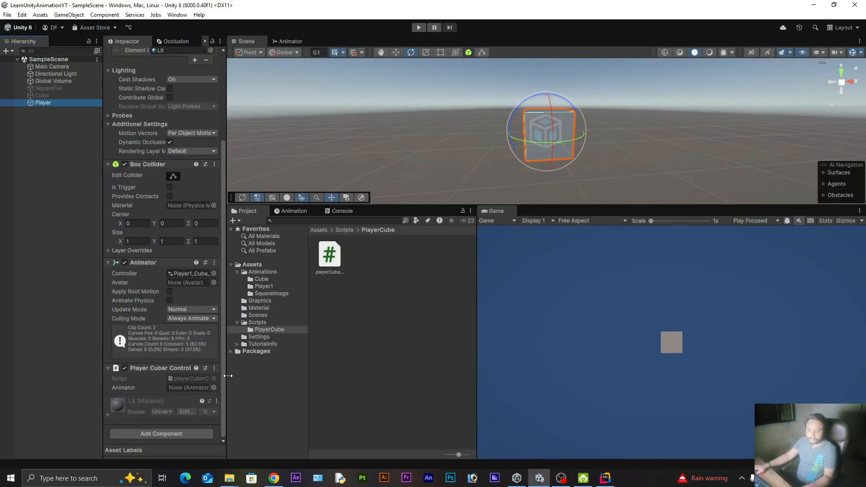
left_click_drag(226, 375, 272, 375)
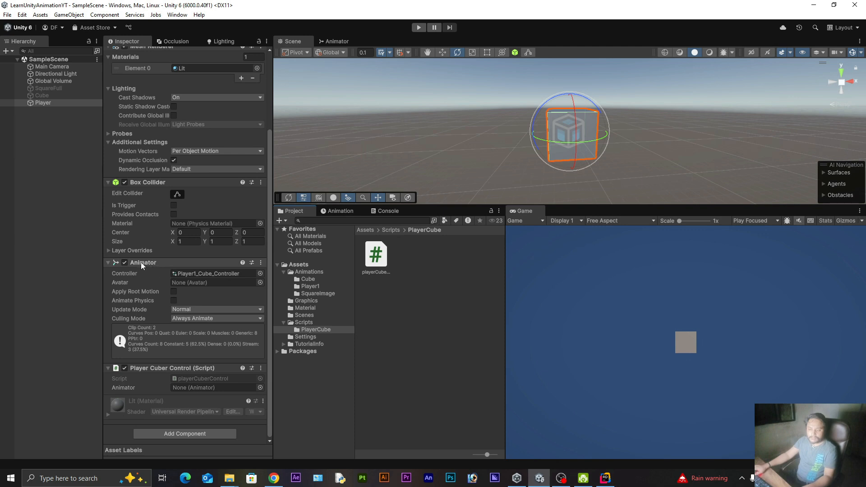
left_click_drag(141, 262, 188, 387)
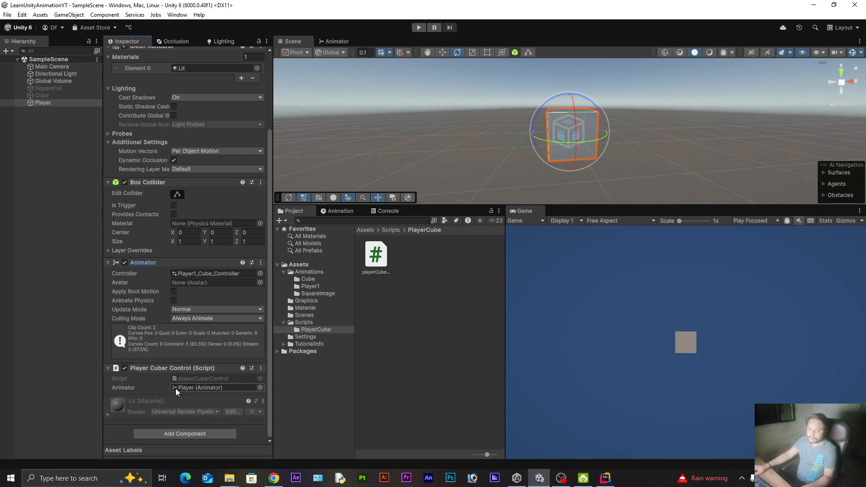
Step: Review the isActive parameter in the Player's animator controller, and compare it with the script's GetBool, SetBool and GetKeyDown calls in Rider
left_click(185, 273)
left_click(336, 42)
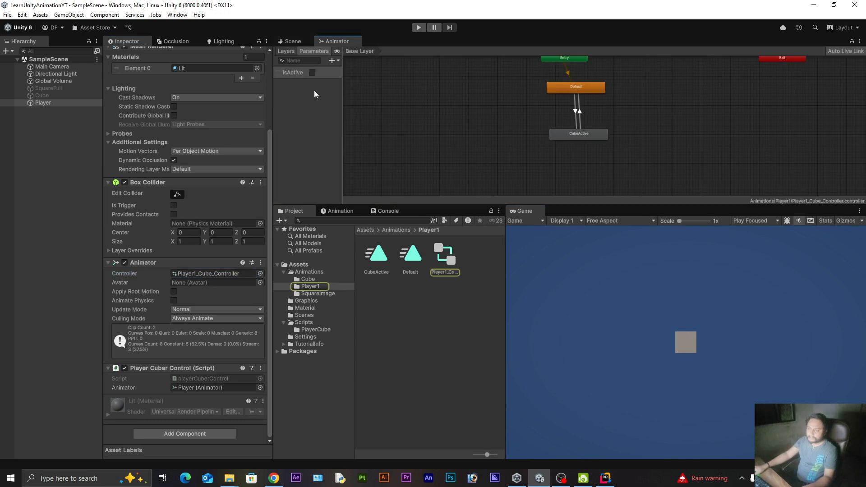
double_click(289, 73)
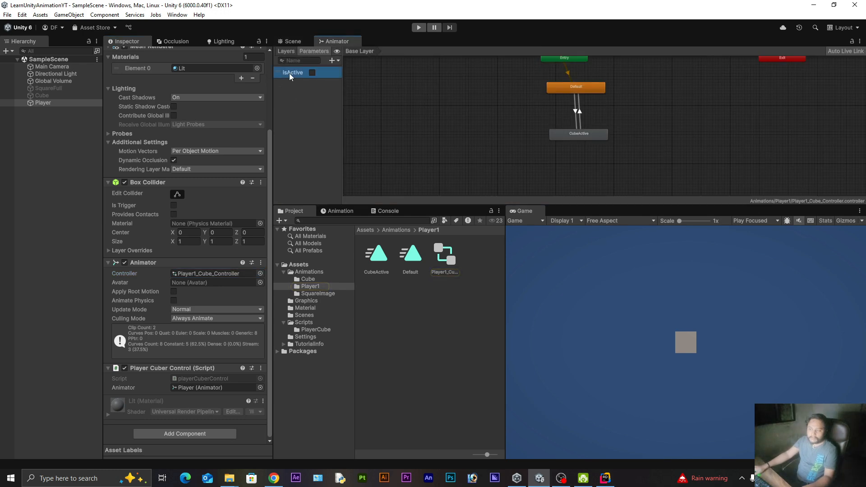
left_click(604, 479)
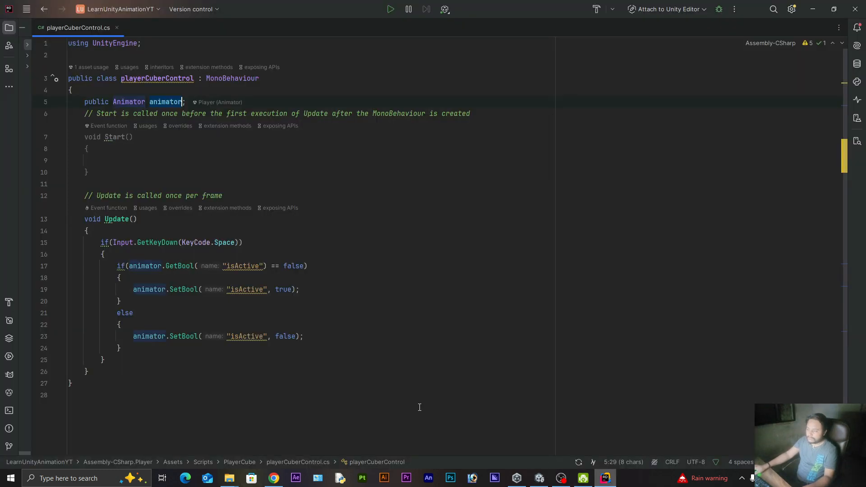
double_click(176, 266)
double_click(234, 267)
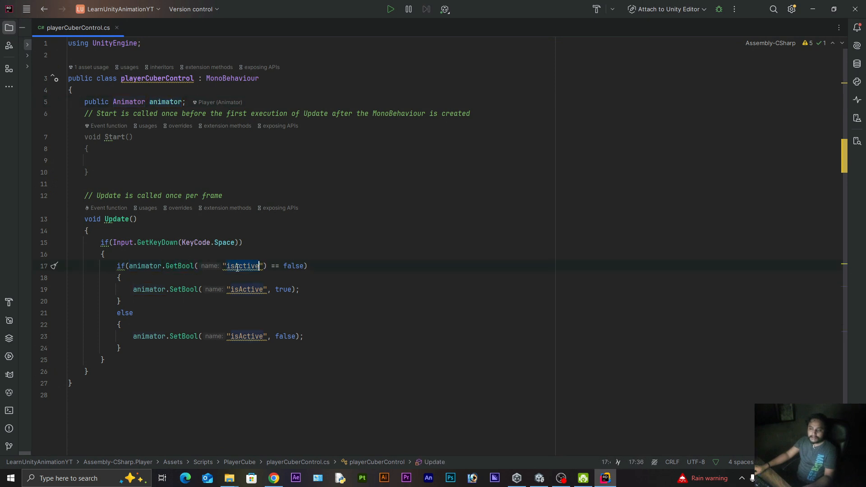
double_click(294, 266)
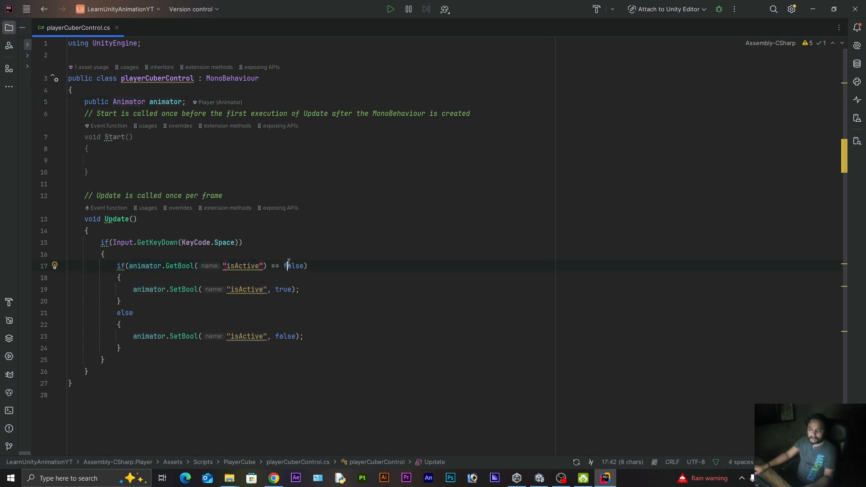
left_click(285, 289)
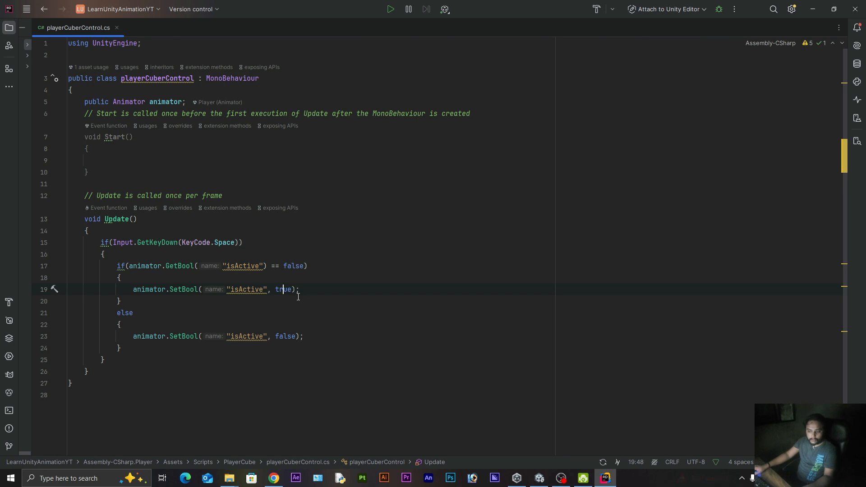
double_click(283, 336)
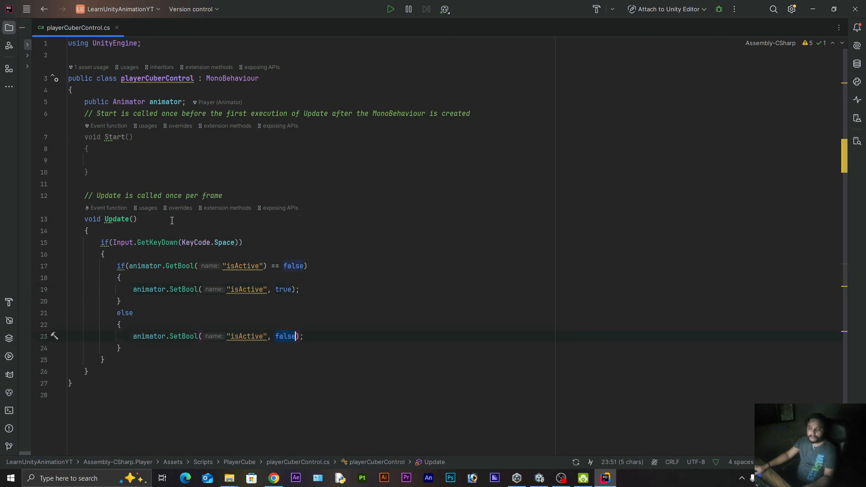
double_click(152, 243)
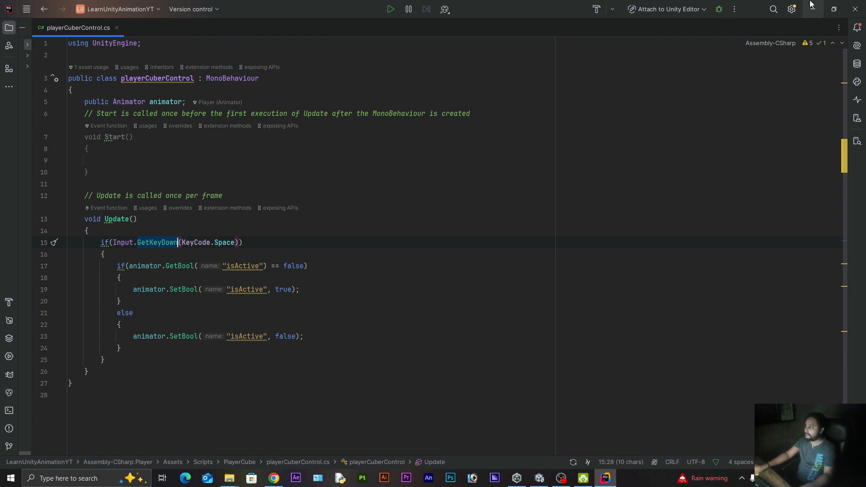
Step: Return to Unity, start Play mode, and enlarge the Game view while keeping the Default and CubeActive states in sight
key("alt+Tab")
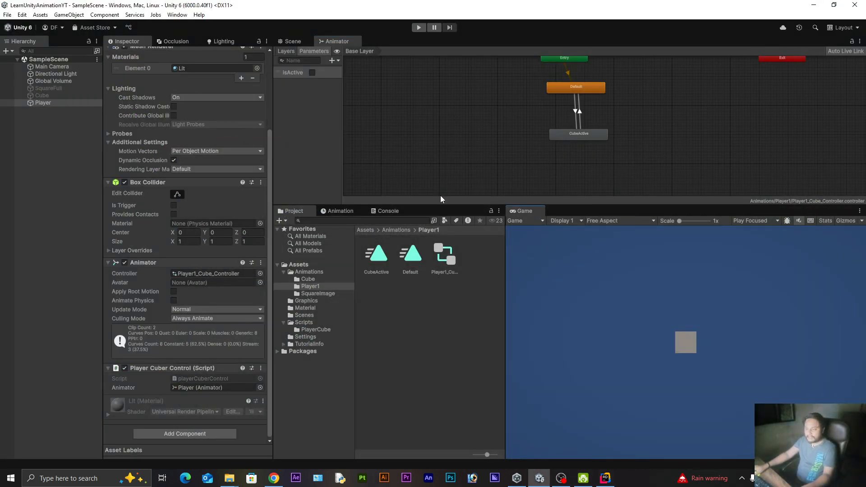
left_click(418, 28)
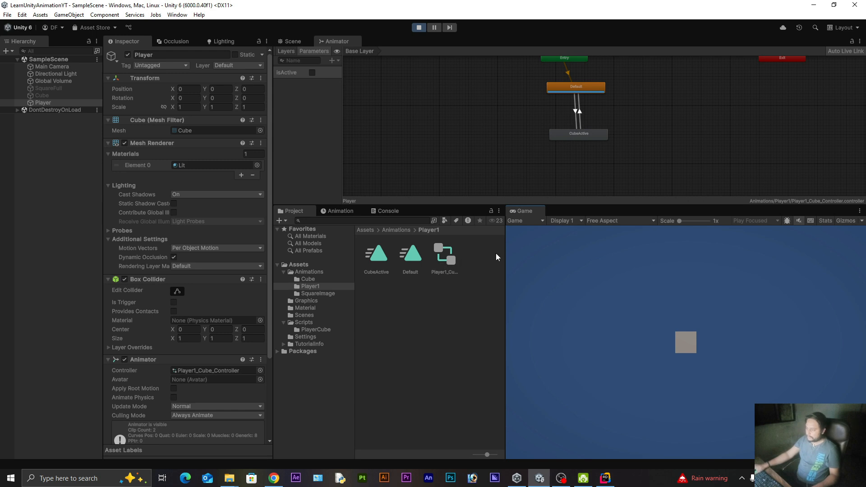
left_click_drag(504, 257, 400, 255)
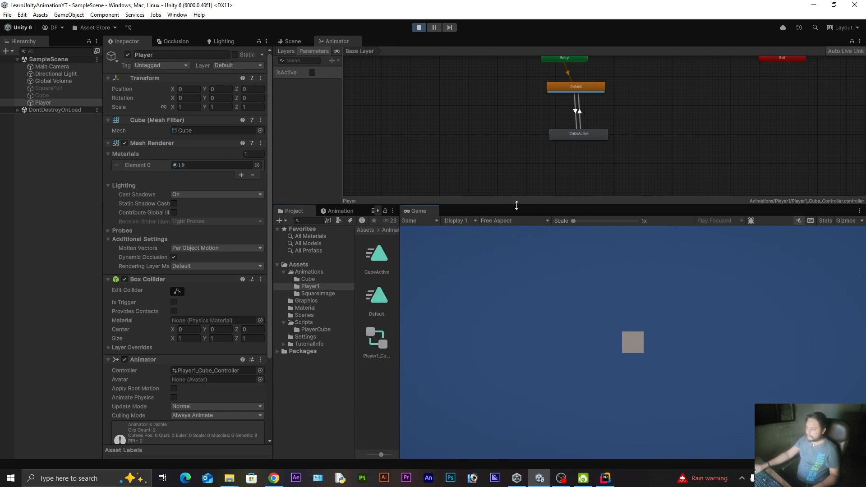
left_click_drag(516, 206, 517, 146)
scroll(516, 99, "up", 3)
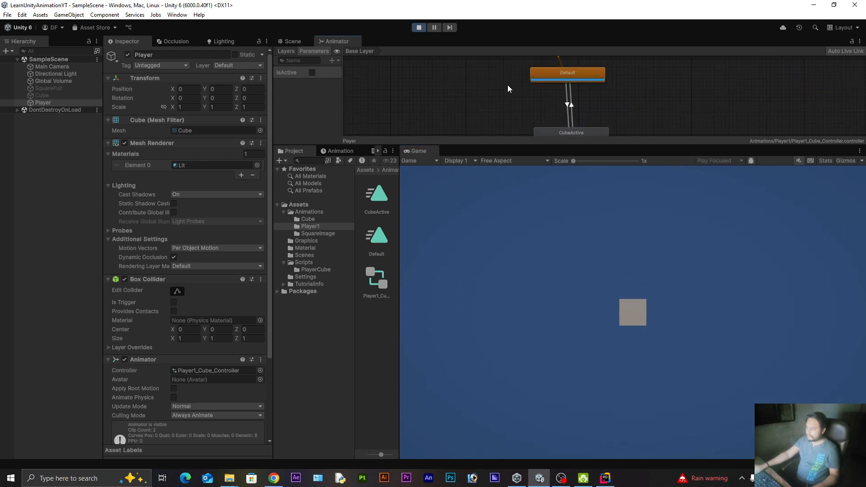
scroll(507, 85, "up", 1)
scroll(585, 106, "down", 3)
left_click_drag(583, 129, 581, 114)
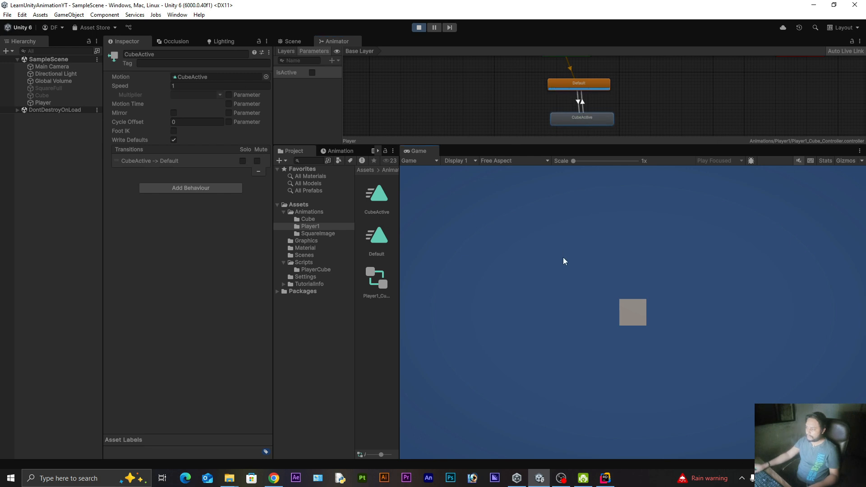
Step: Test the Space key toggle repeatedly in the running game, watching the isActive parameter and the cube's colour
key("space")
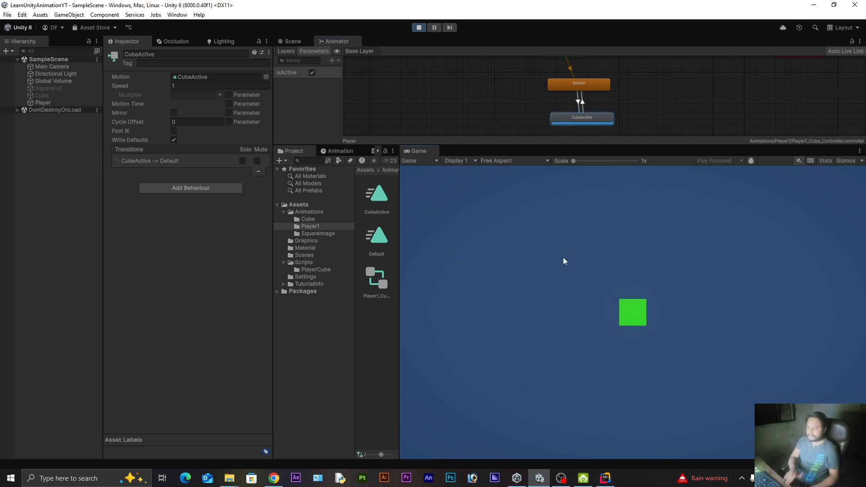
key("space")
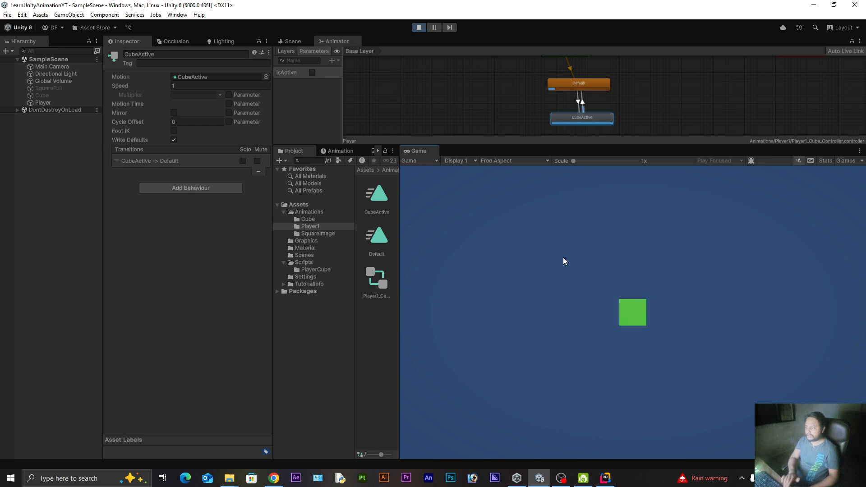
key("space")
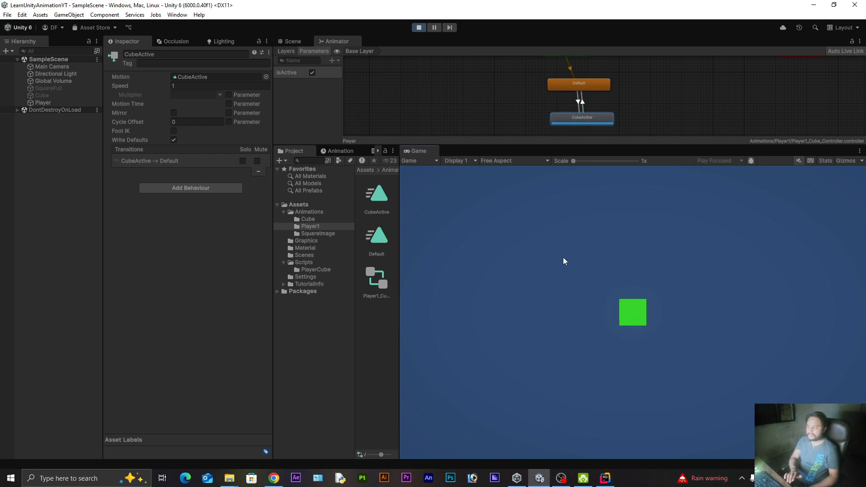
key("space")
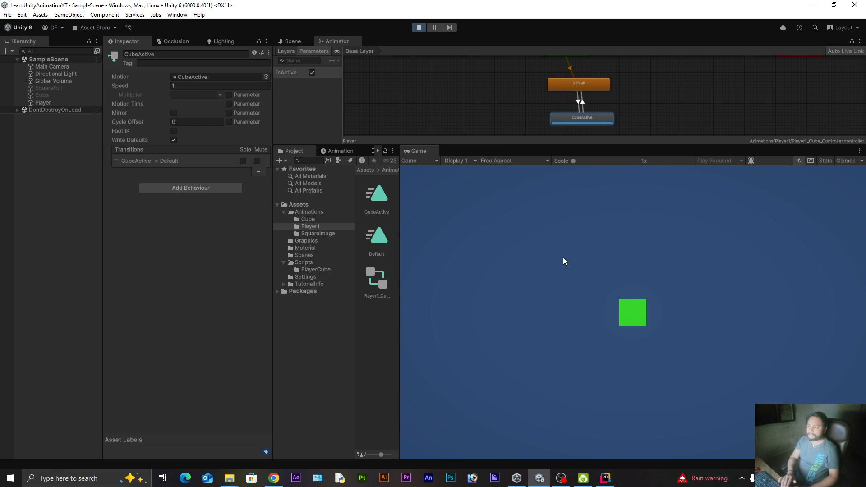
key("space")
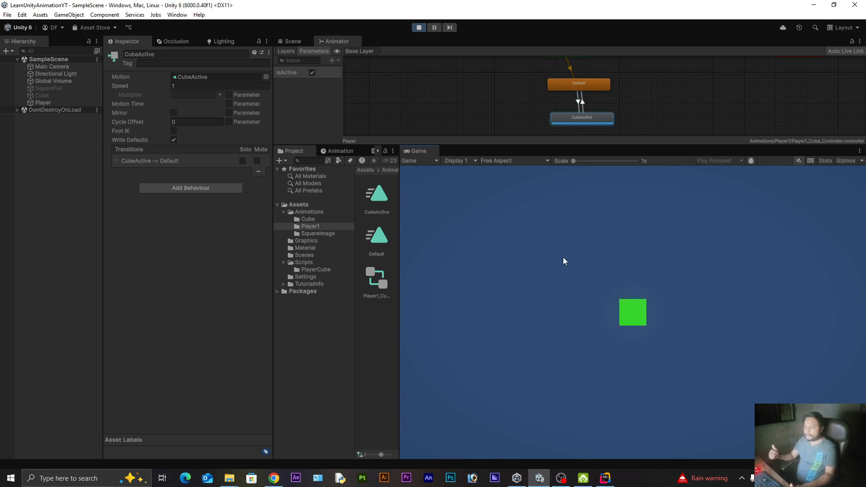
key("space")
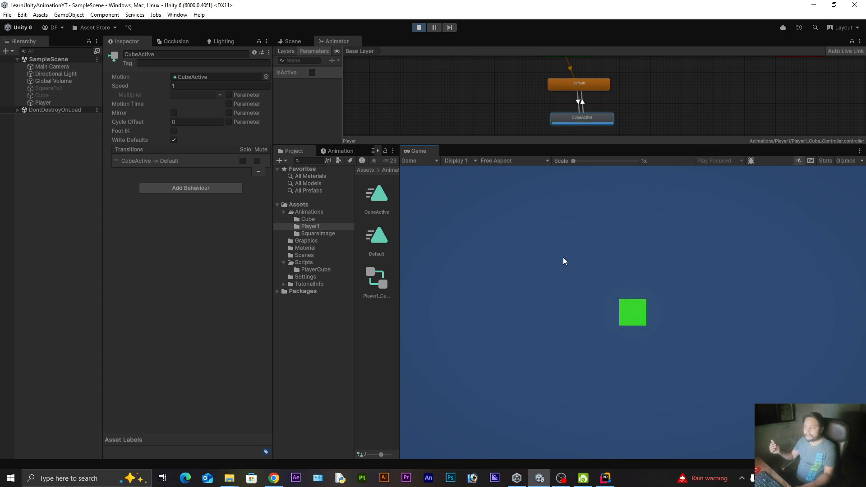
key("space")
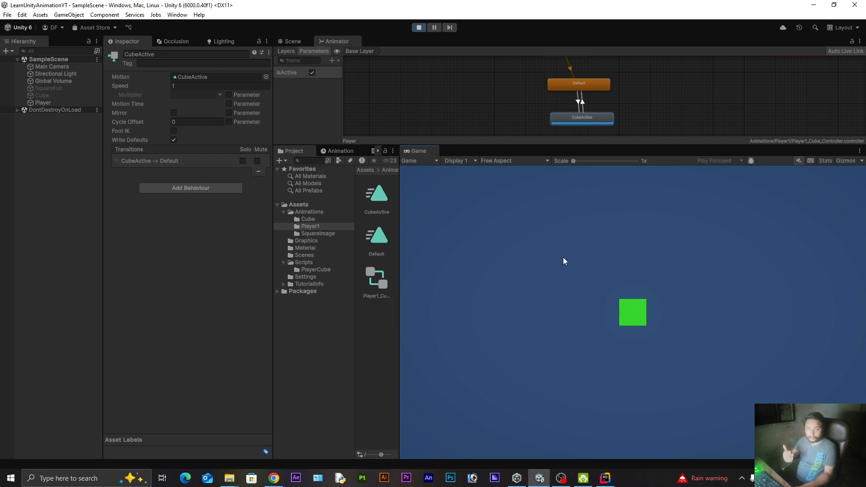
key("space")
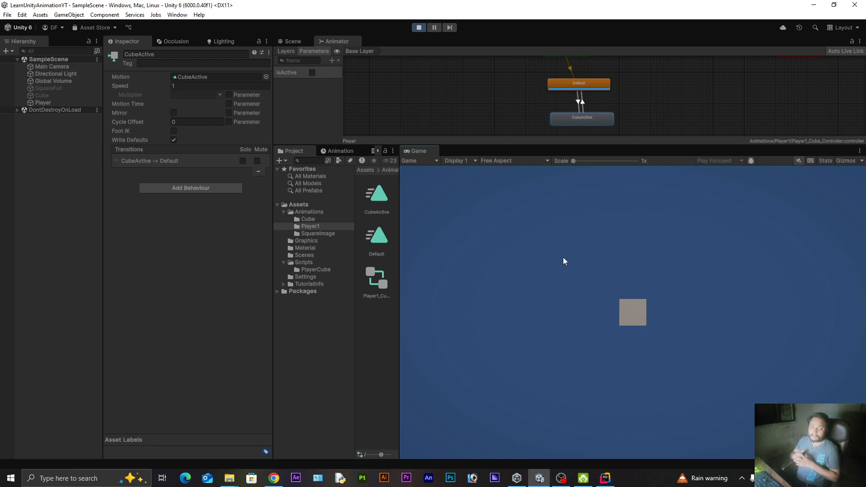
left_click(560, 478)
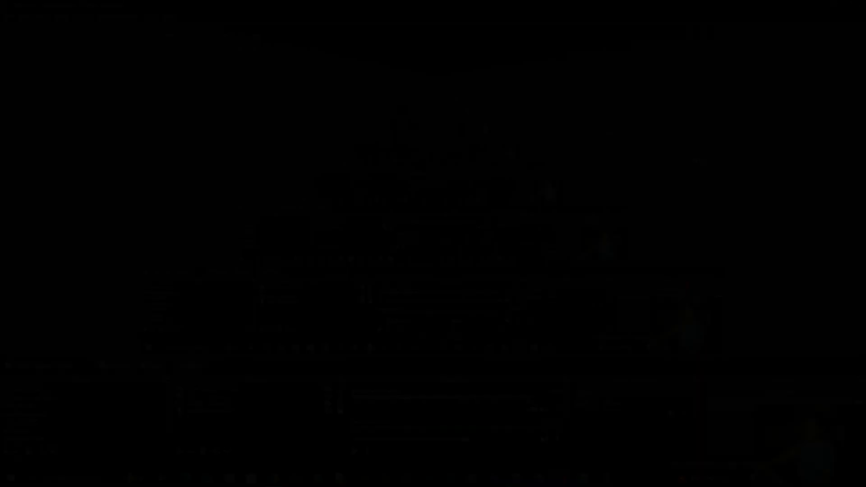